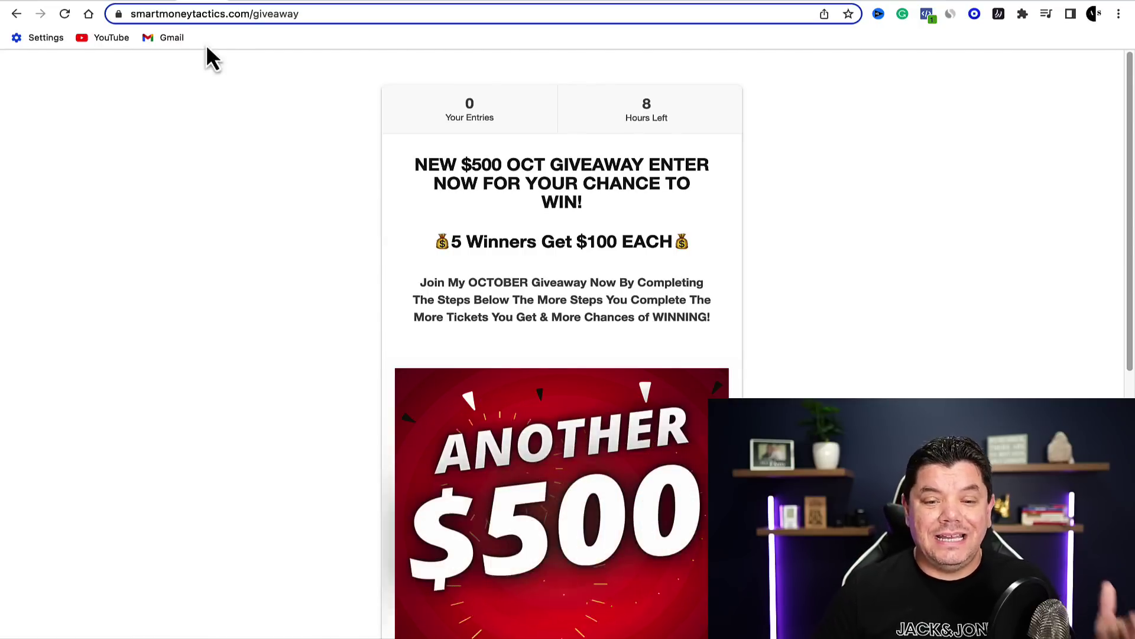
- Switch to Google Forms and create a new blank form
click(243, 2)
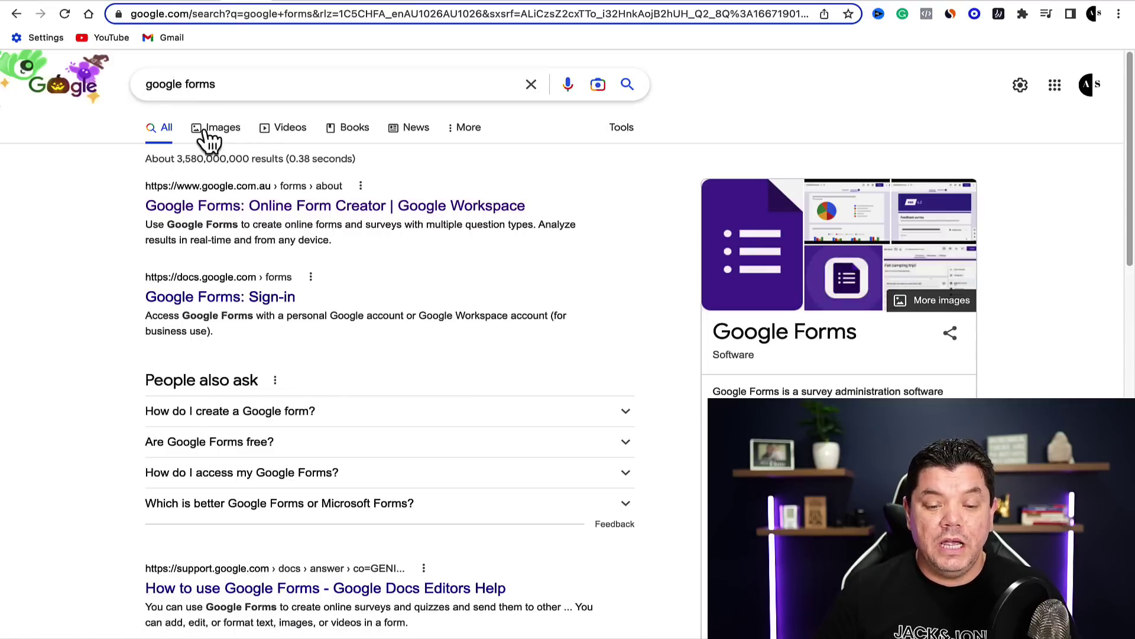
scroll(210, 147, down, 1)
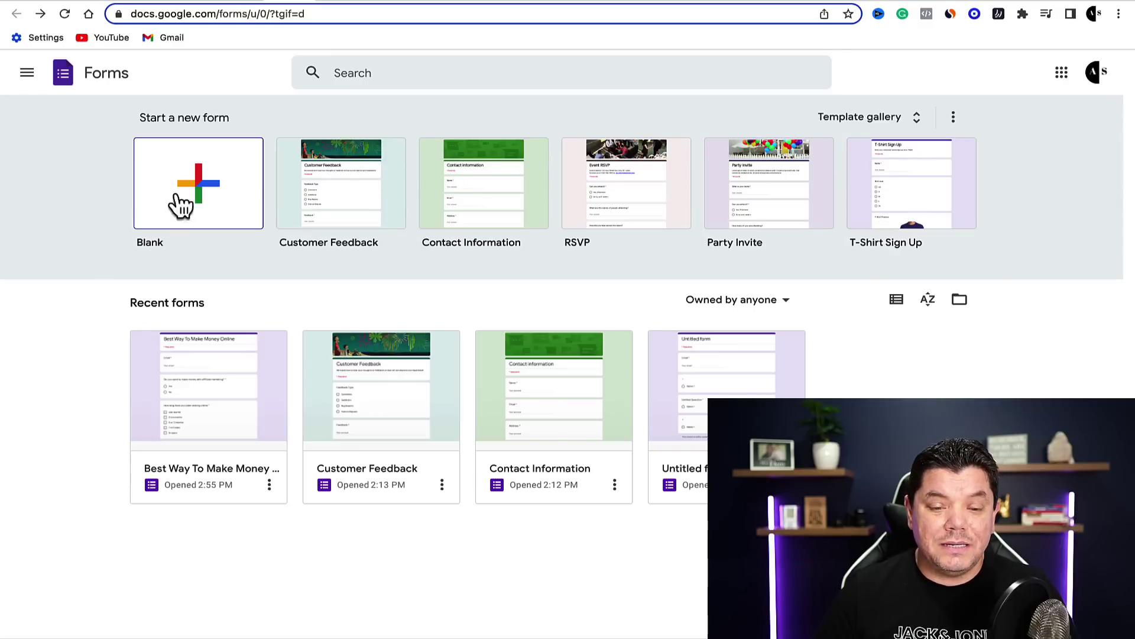
click(200, 185)
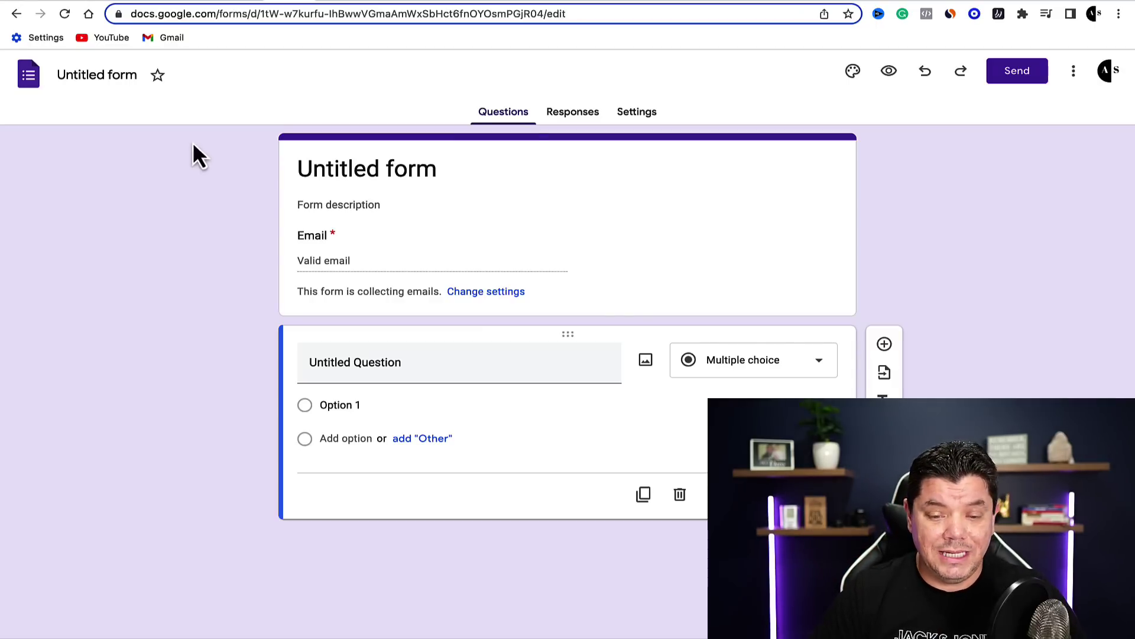
- Change the form's title to "Affiliate Marketing Training"
click(332, 169)
click(451, 170)
key(BackSpace)
key(BackSpace)
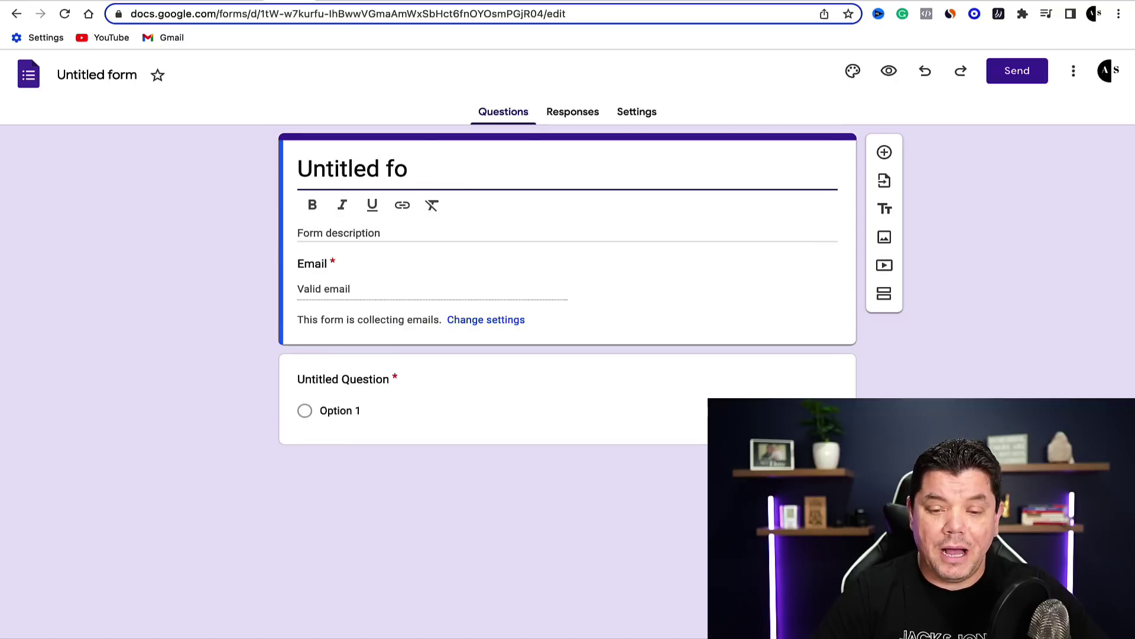
key(BackSpace)
key(BackSpace)
key(BackSpace)
key(BackSpace)
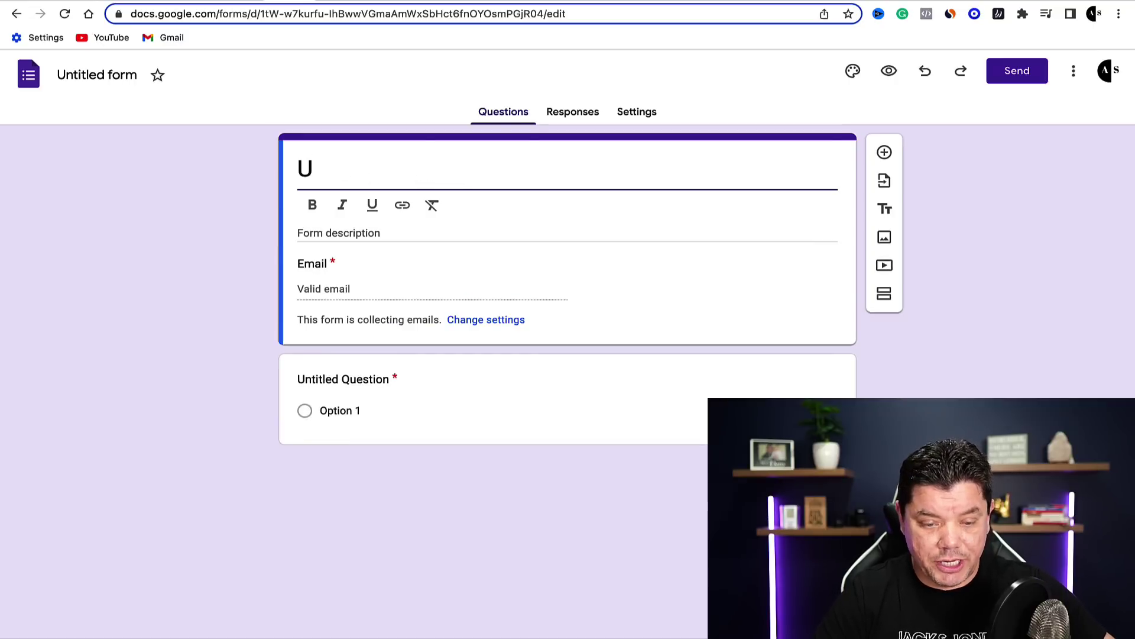
key(BackSpace)
text(Affi)
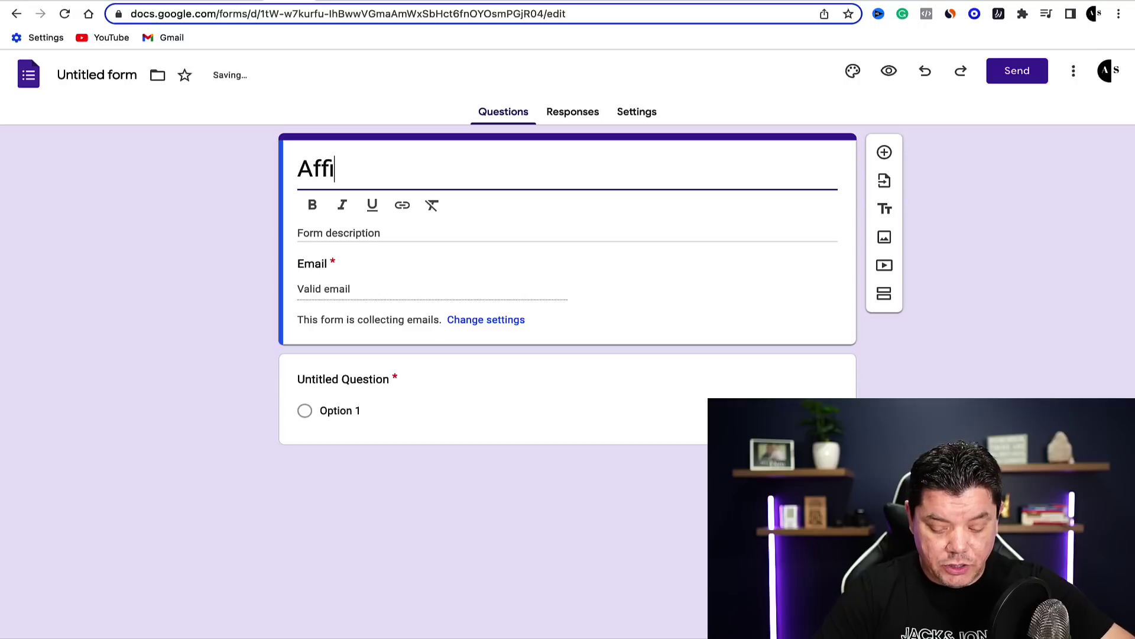
text(liate Marke)
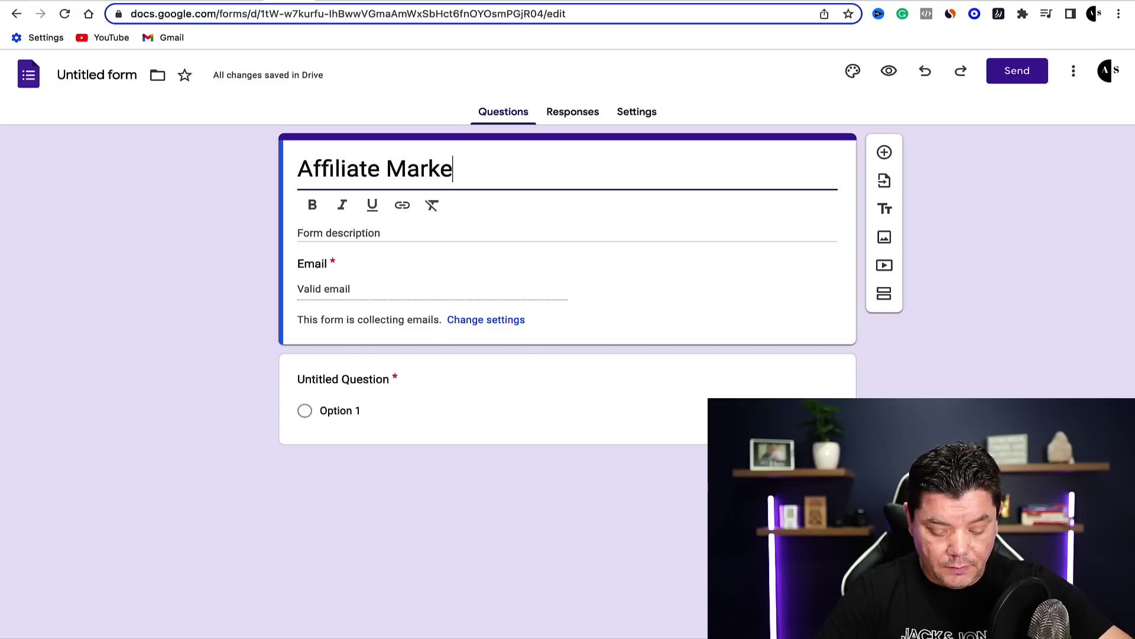
text(ting Trai)
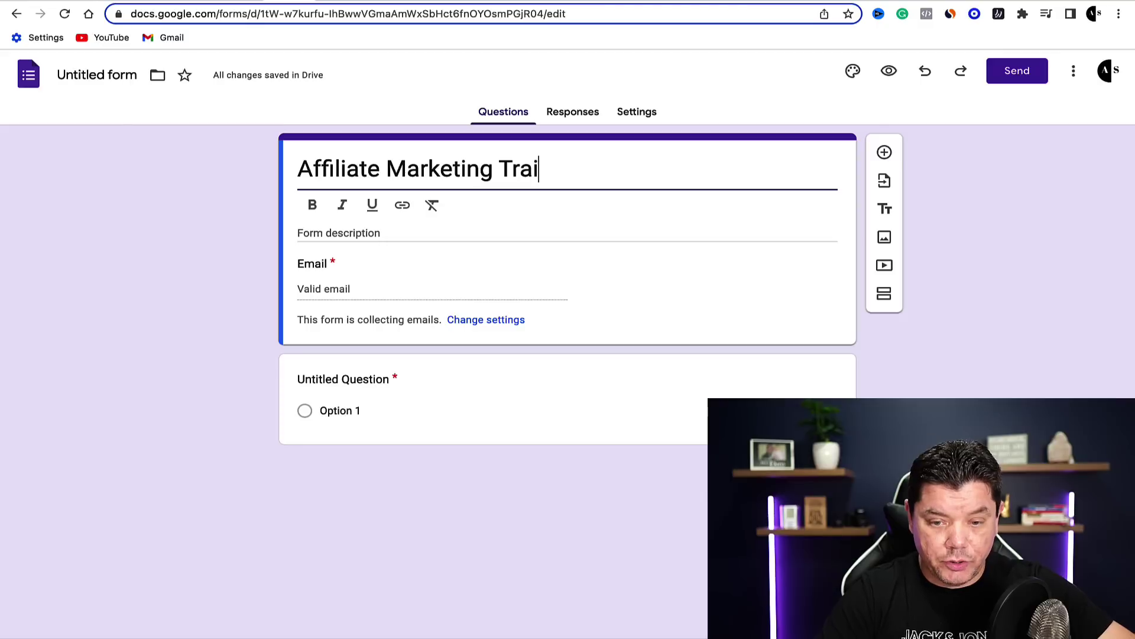
key(BackSpace)
text(ining)
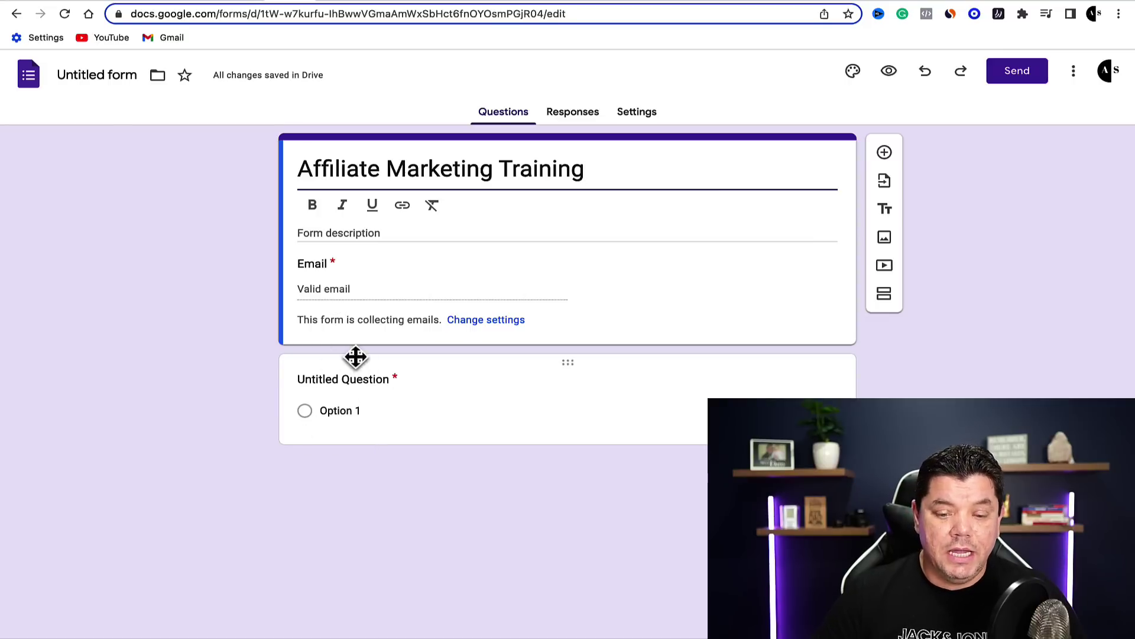
- Set the first question's text to "How long have you been an Affiliate Marketer"
click(340, 384)
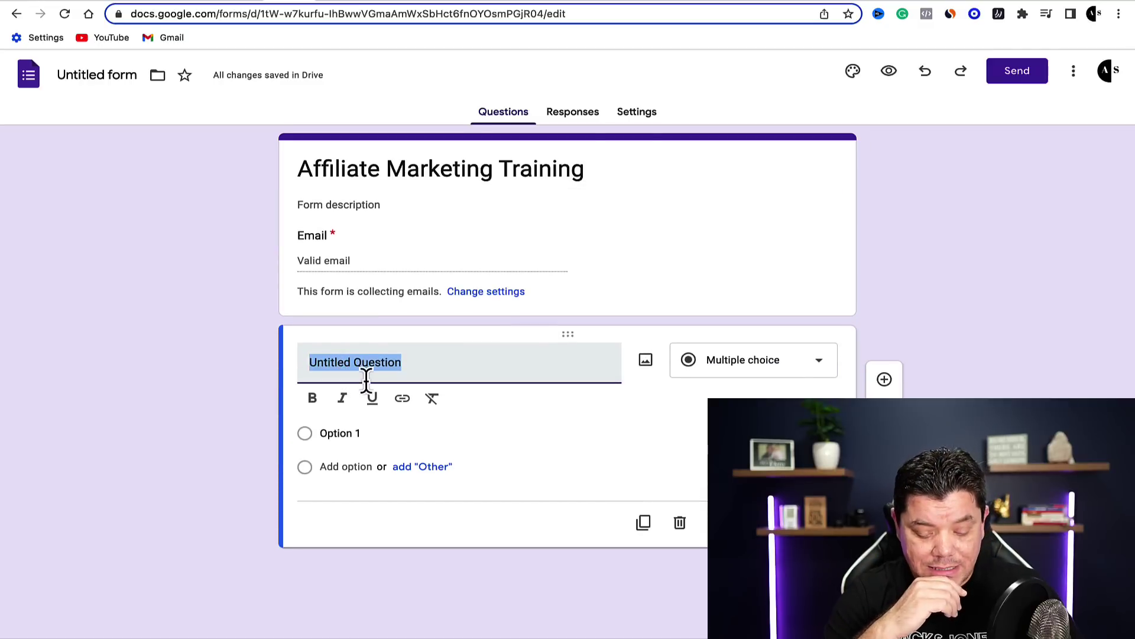
text(H)
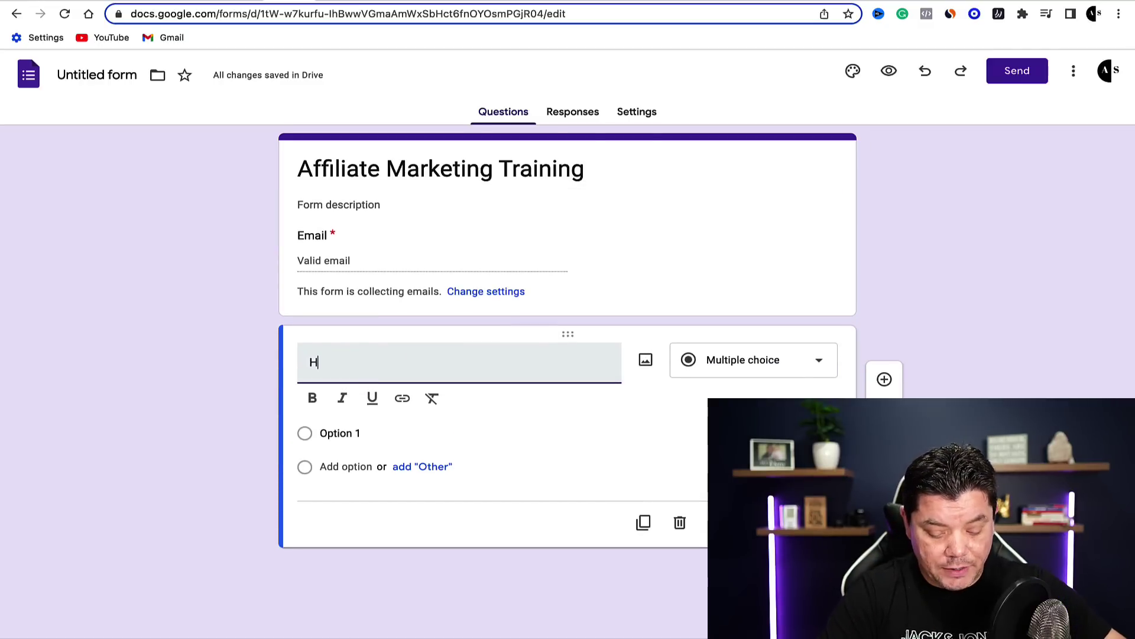
text(ow lo)
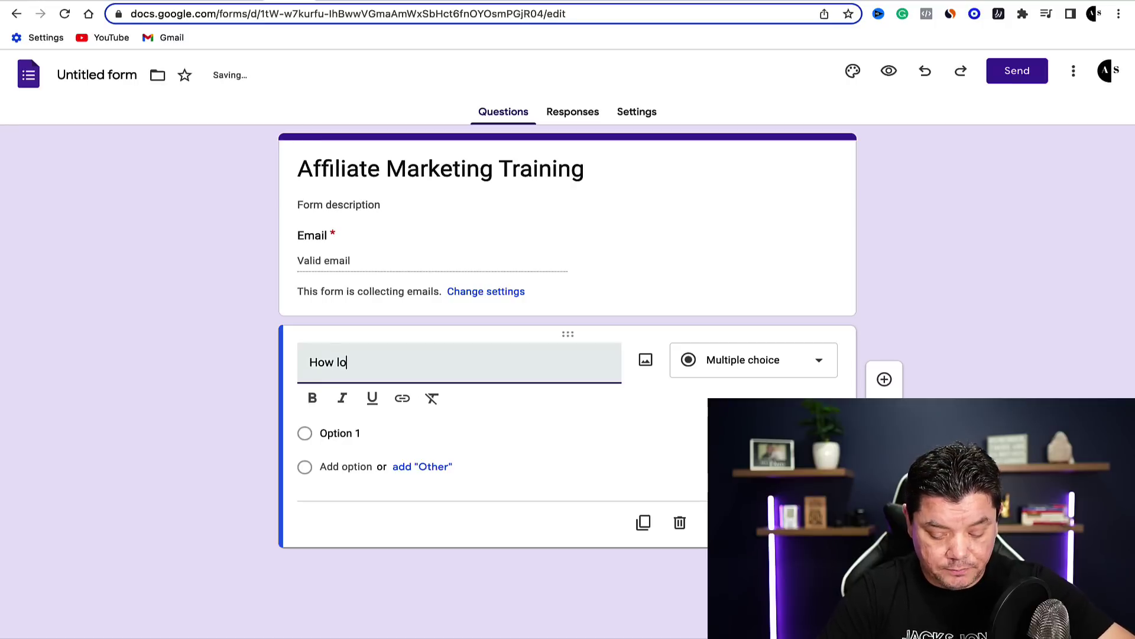
text(ng have you b)
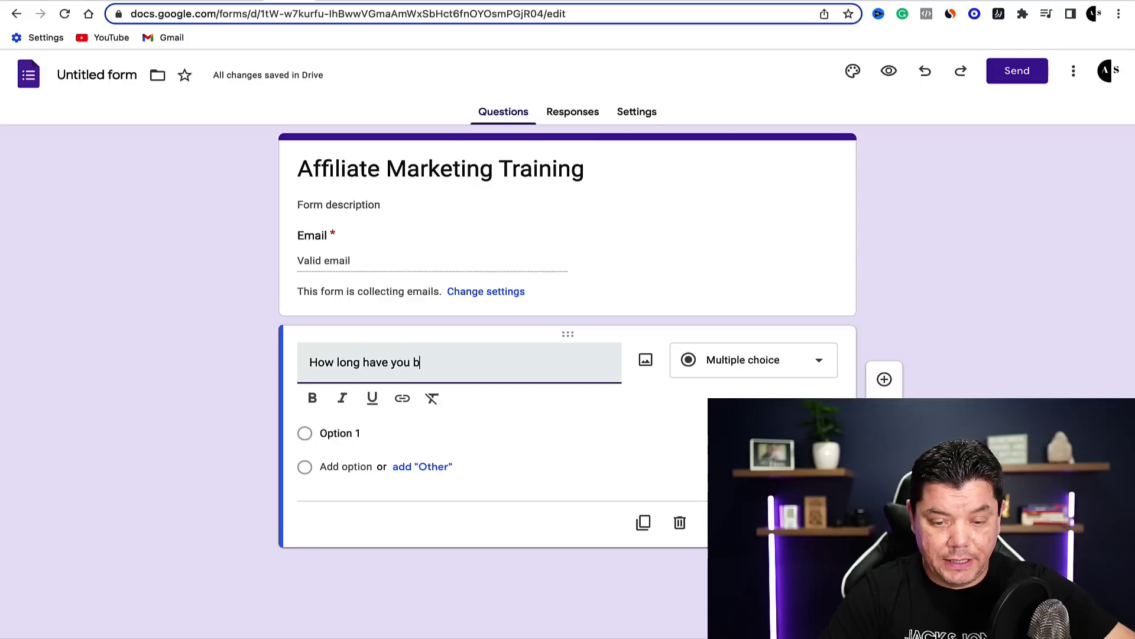
text(een an A)
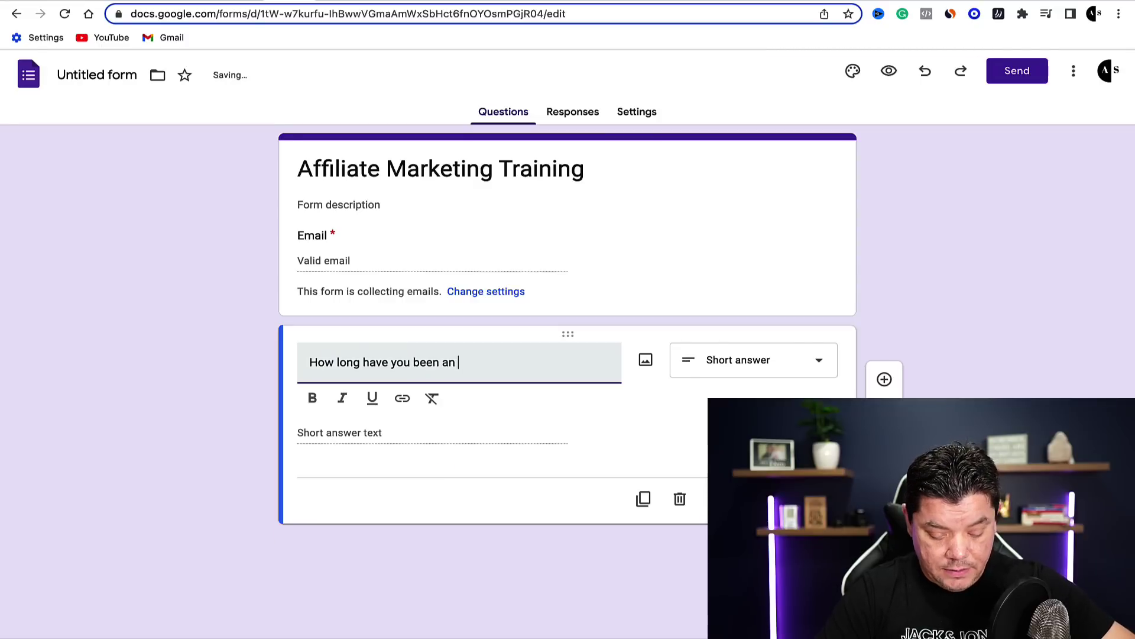
text(ffiliate )
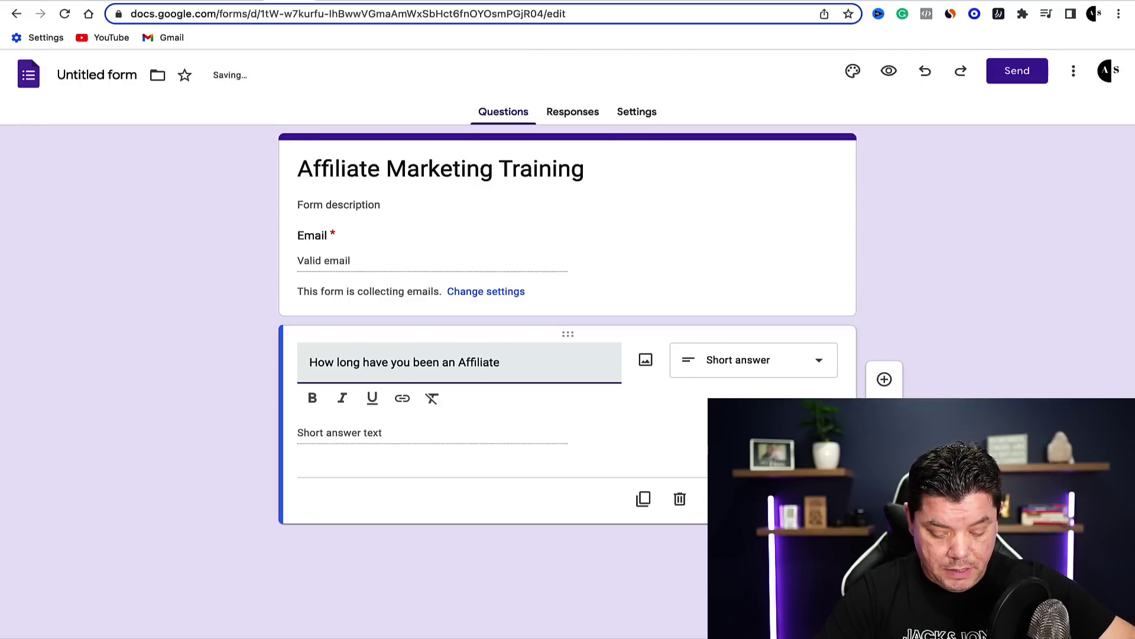
text(Marke)
key(BackSpace)
text(t)
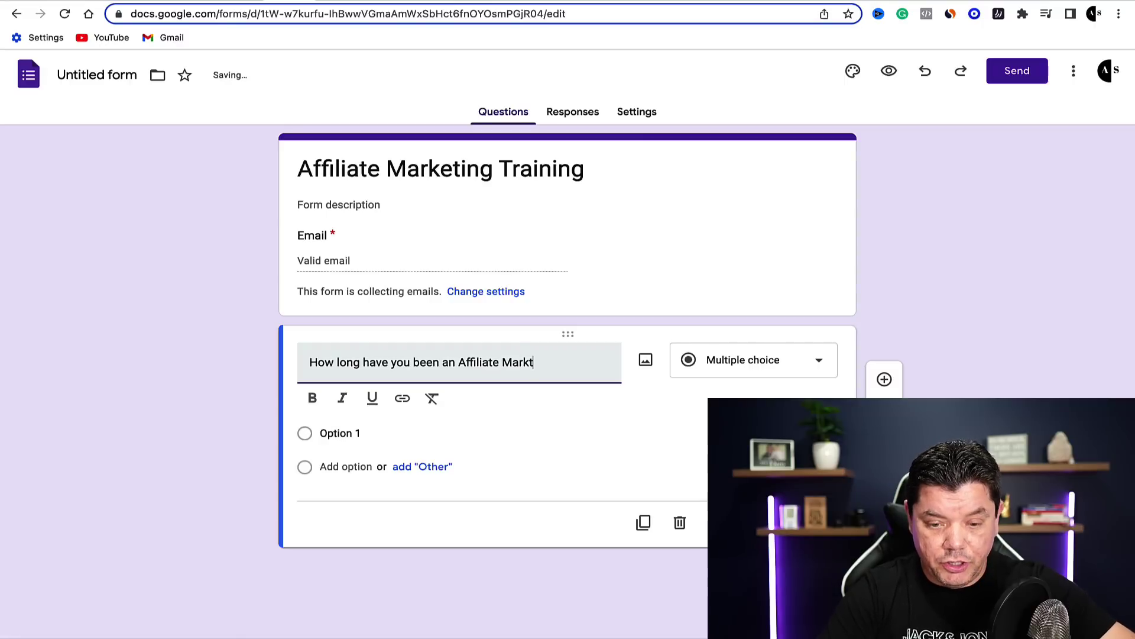
key(BackSpace)
text(eter)
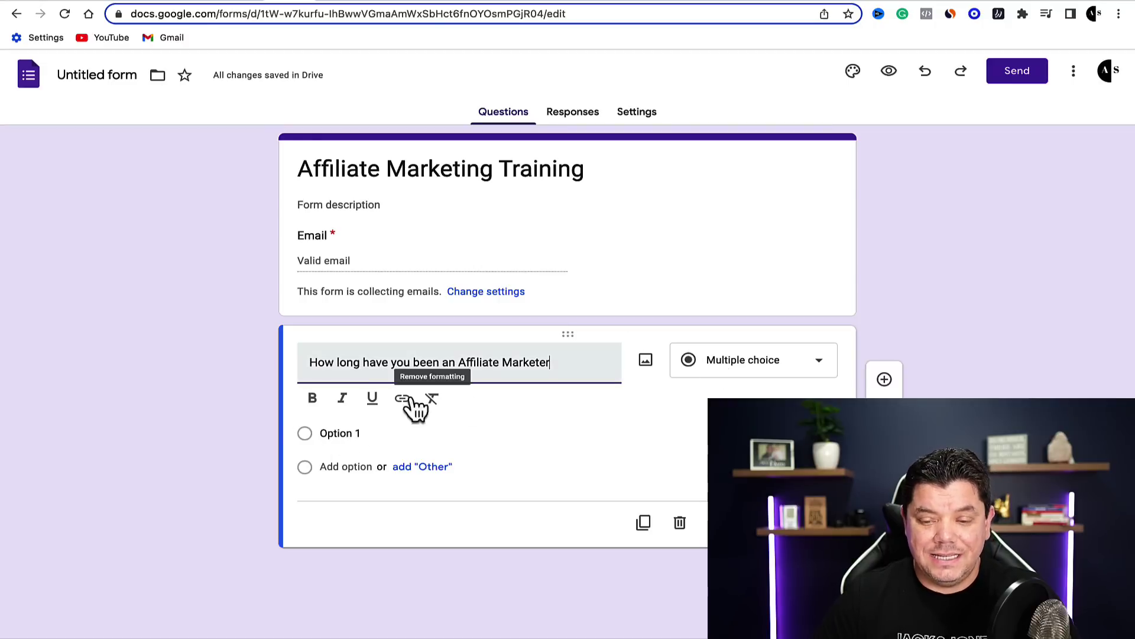
- Try the Checkboxes and Dropdown answer types on the question and set it back to Multiple choice
click(735, 373)
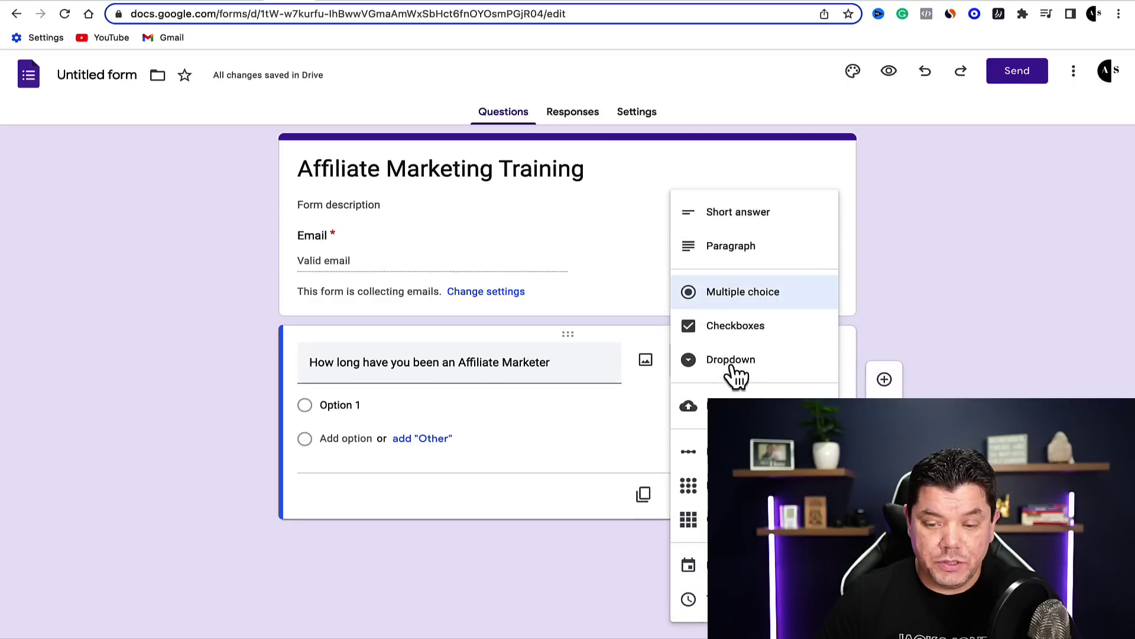
click(715, 329)
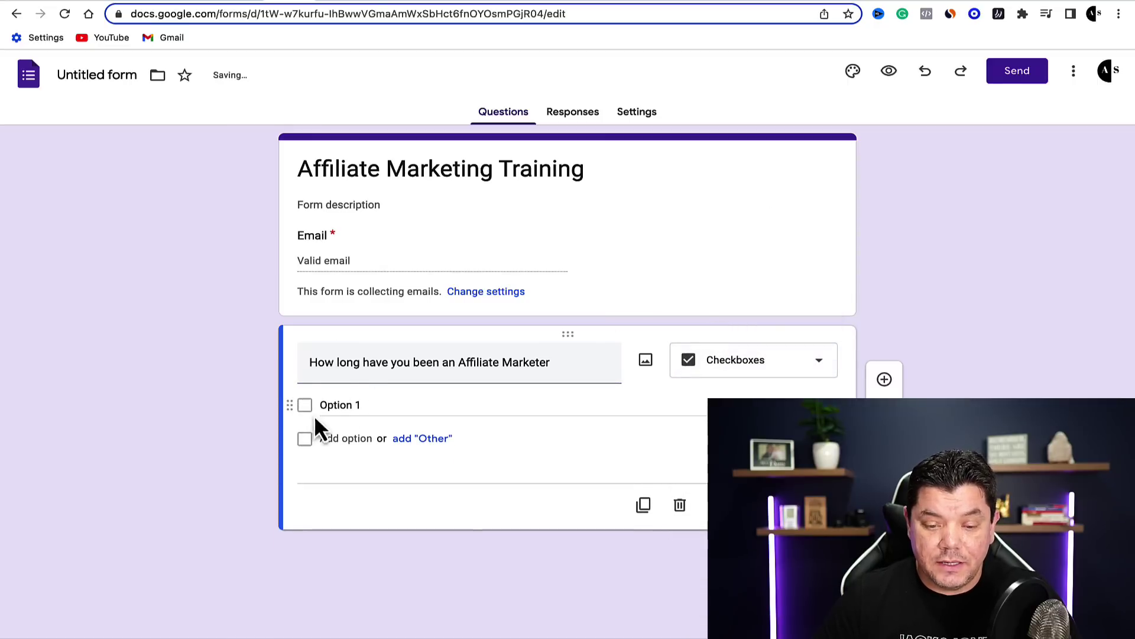
click(751, 375)
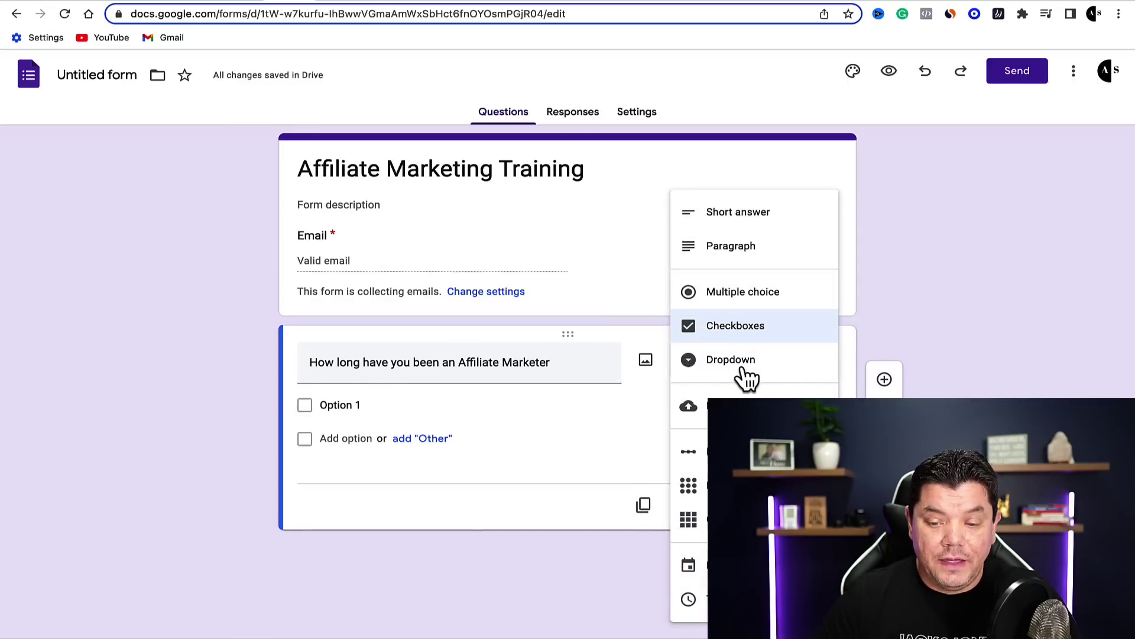
click(743, 362)
click(342, 407)
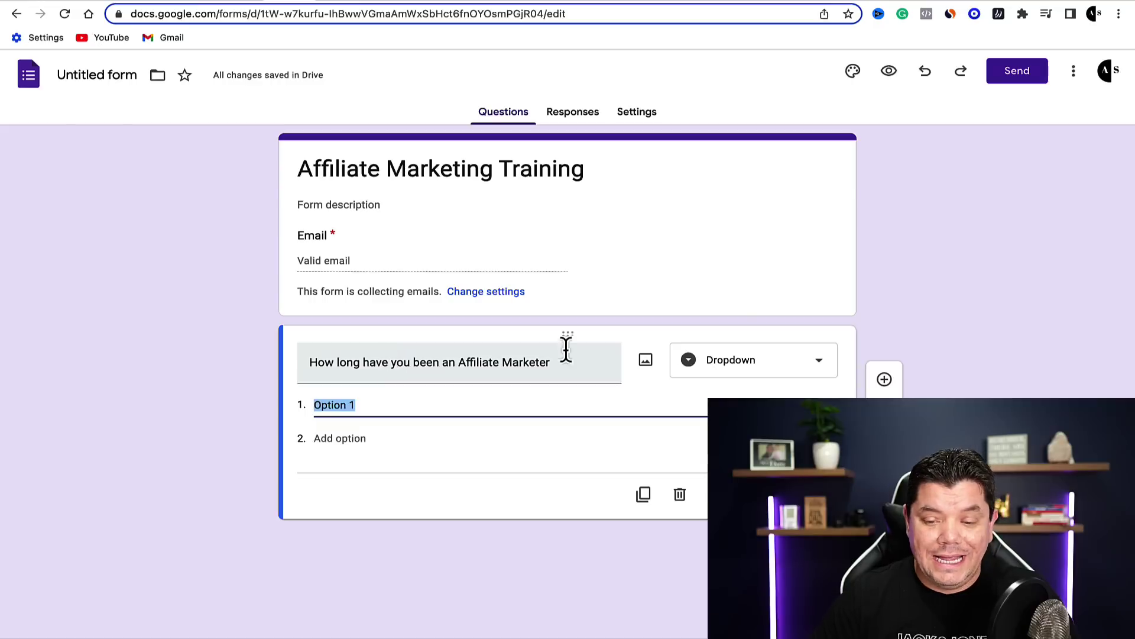
click(743, 359)
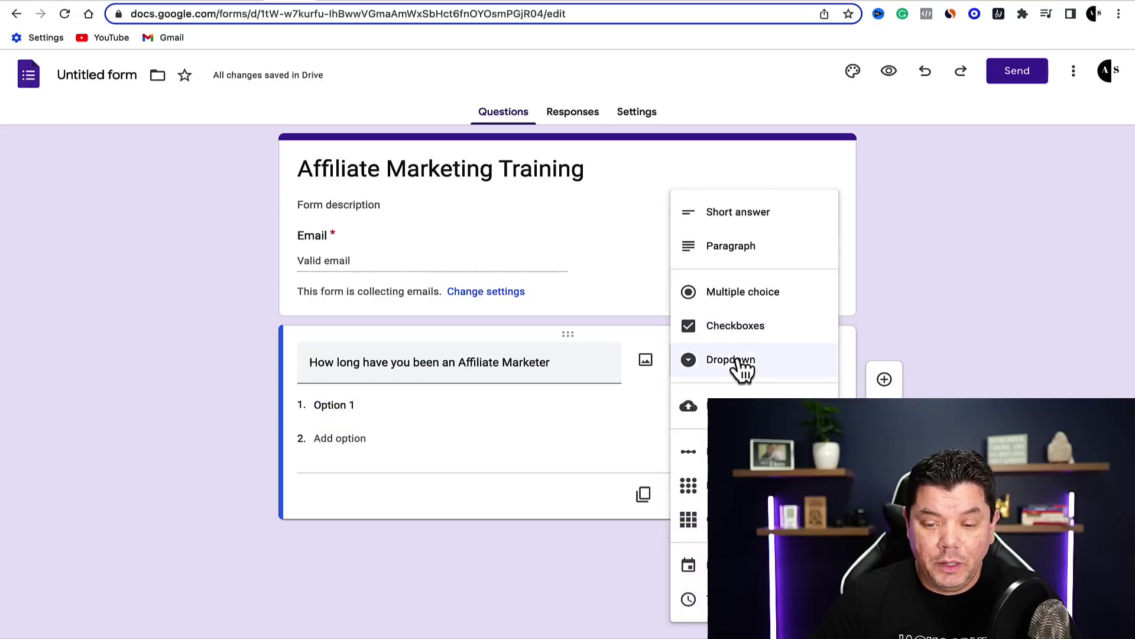
click(740, 292)
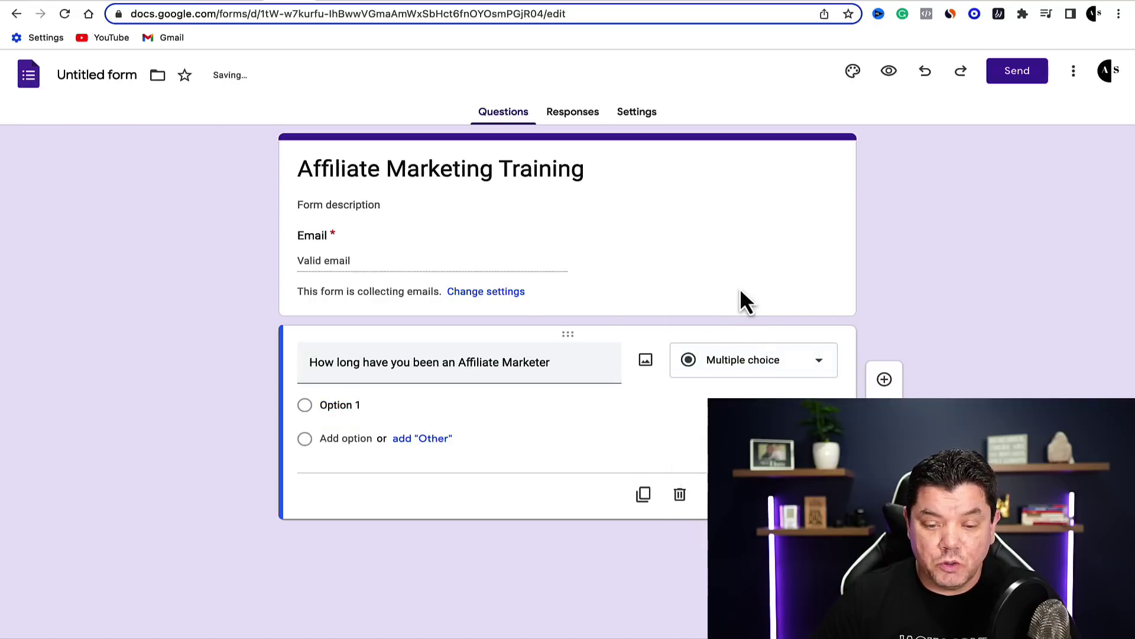
- Give the question three answer options: "0. to 6 months", "6 to 12 months" and "1yr +"
click(341, 407)
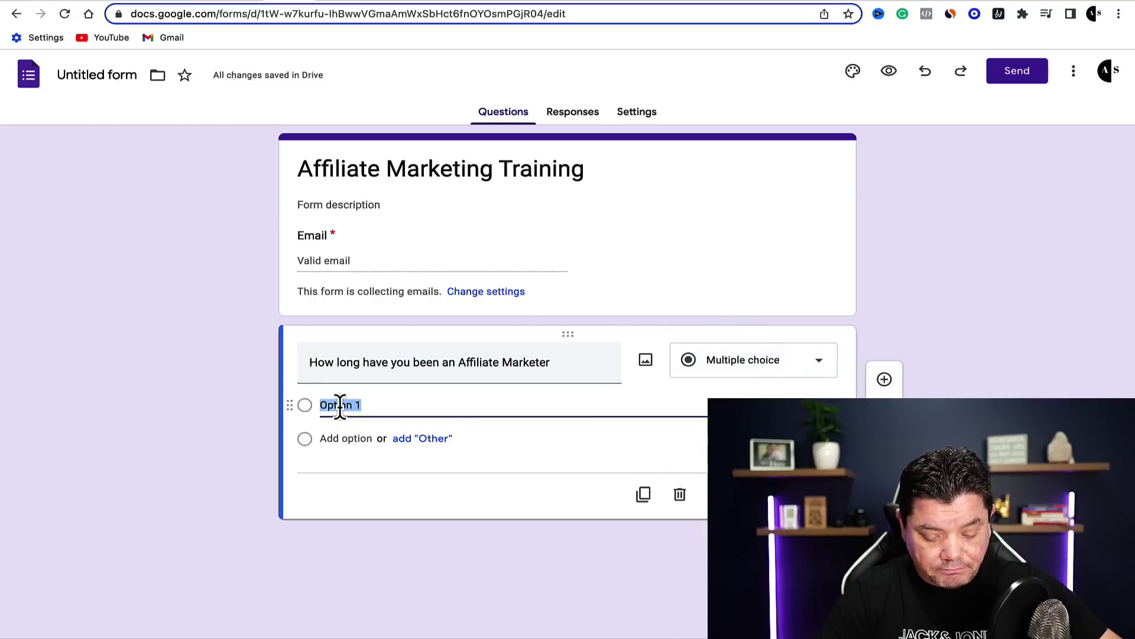
text(0. to 6 months)
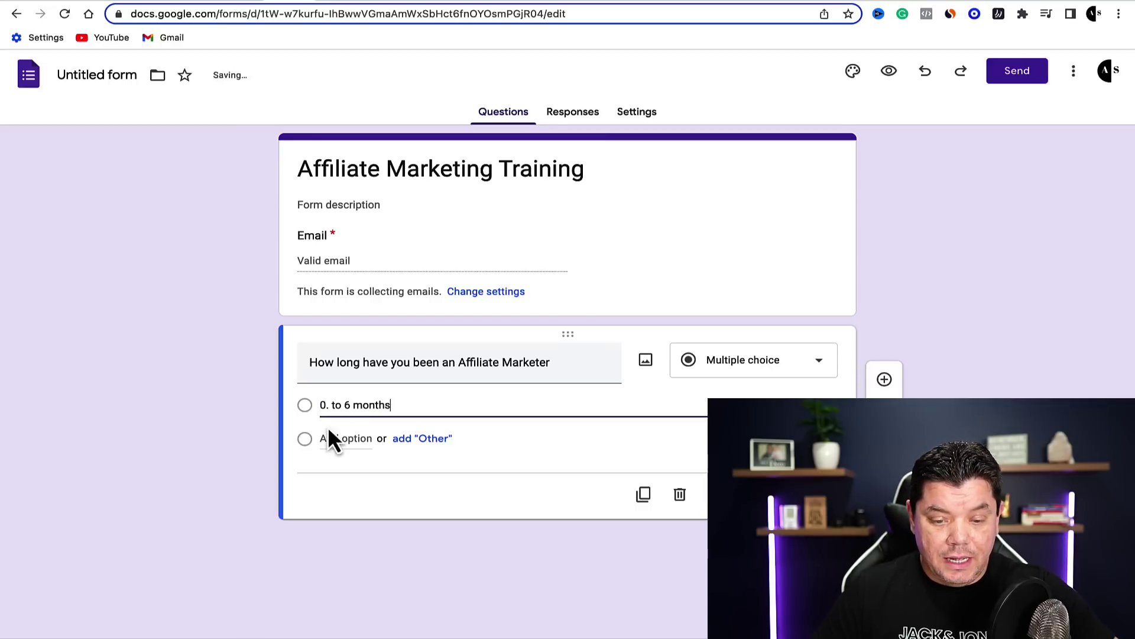
click(329, 431)
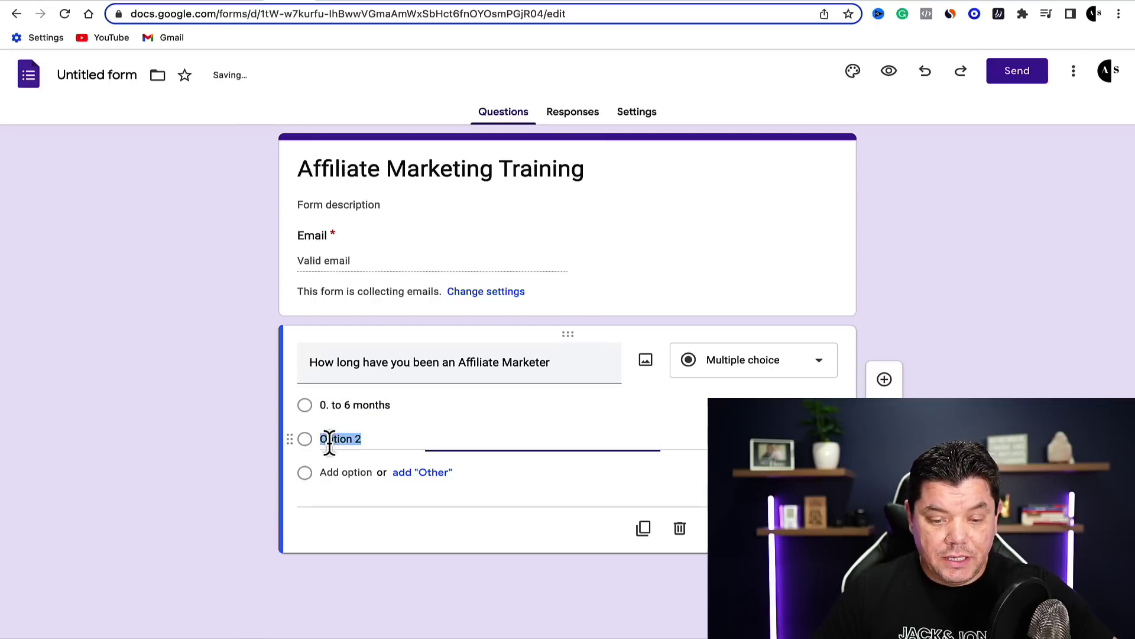
text(6 )
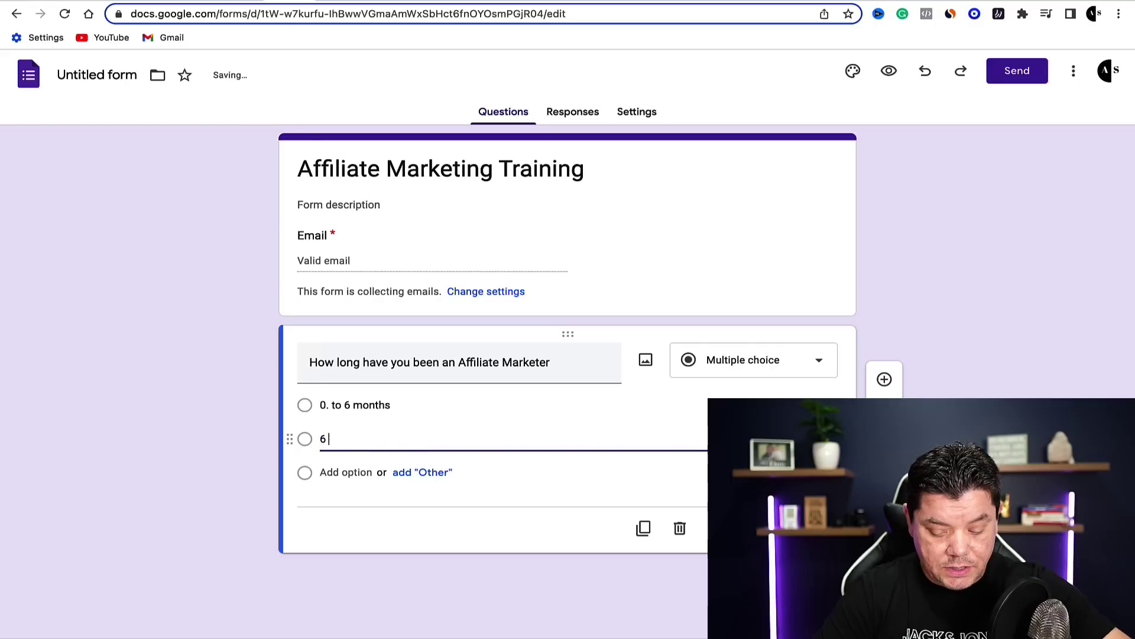
text(to 12 months)
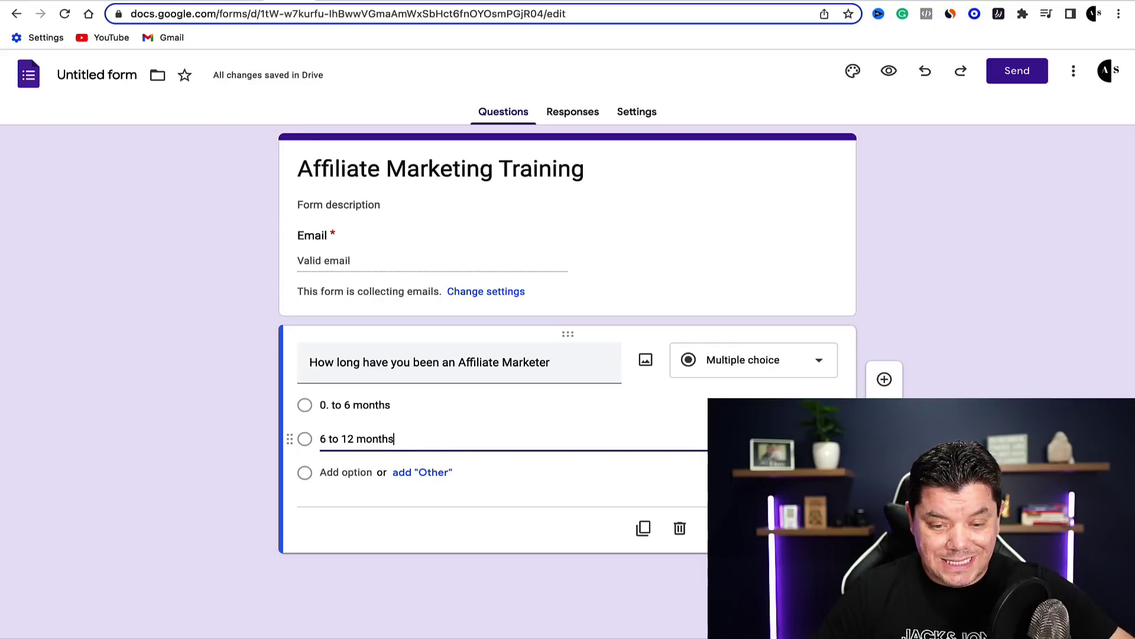
click(364, 471)
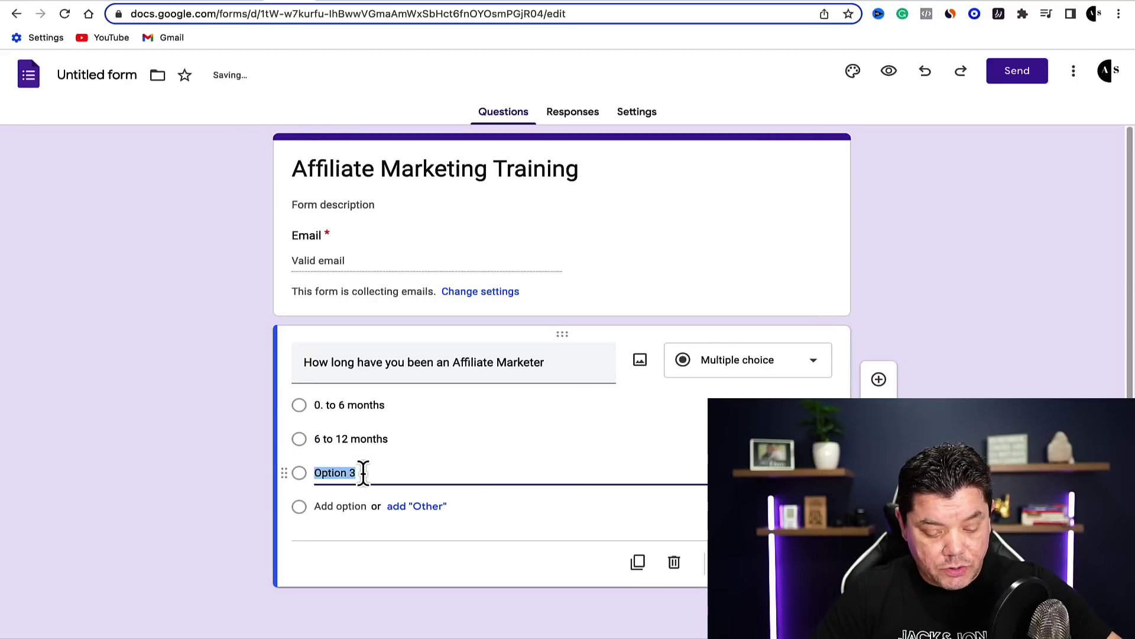
text(1yt)
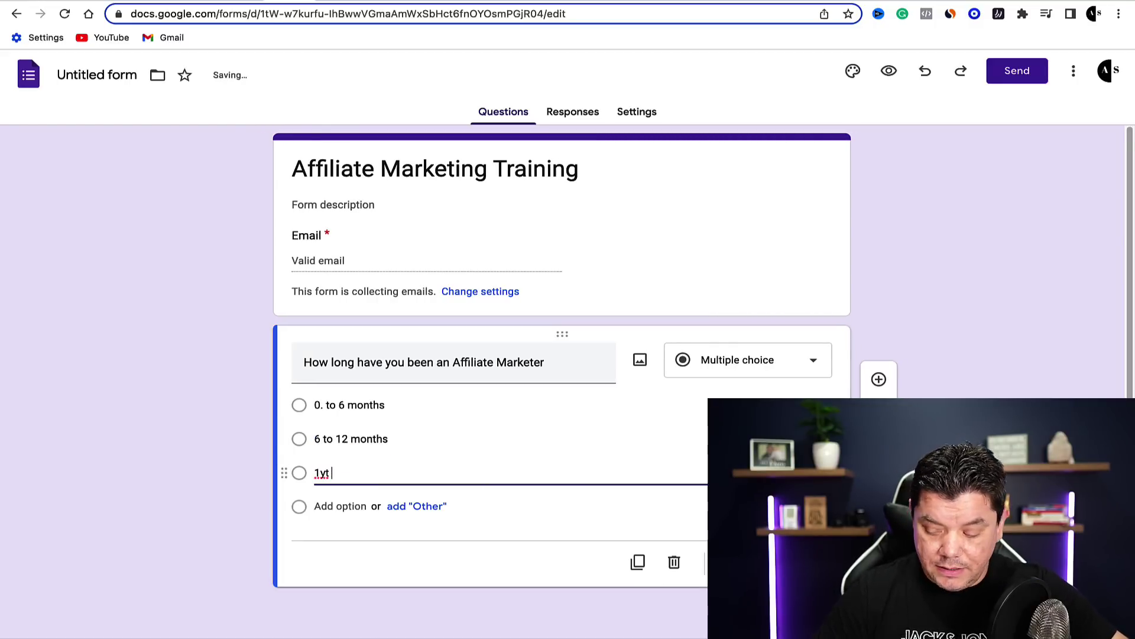
text( +)
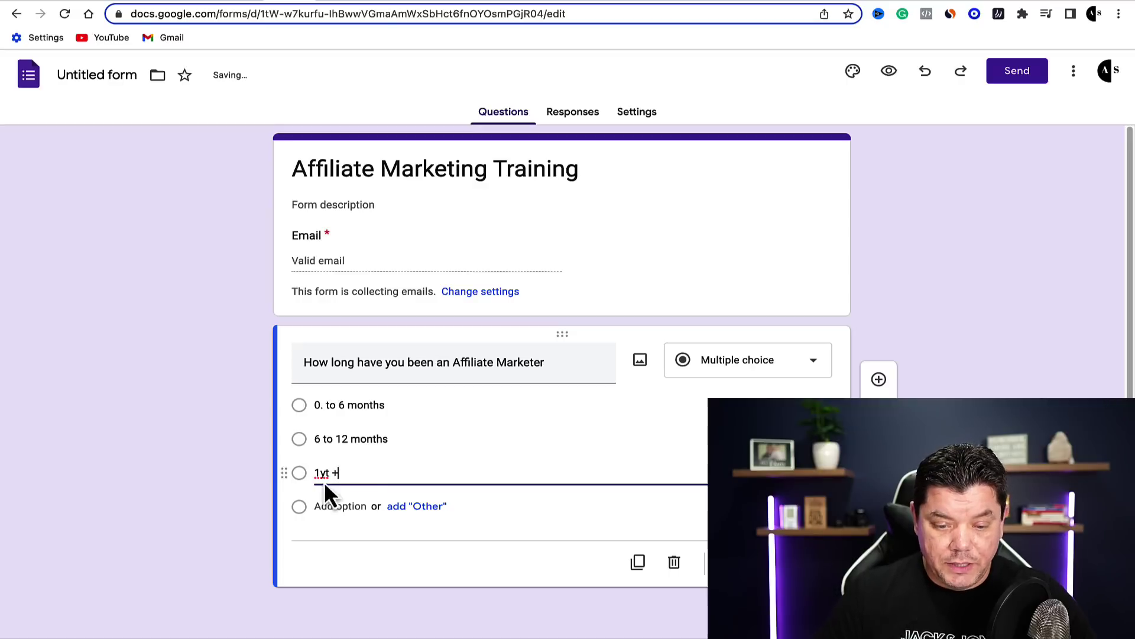
key(Left)
key(Left)
key(BackSpace)
text(r)
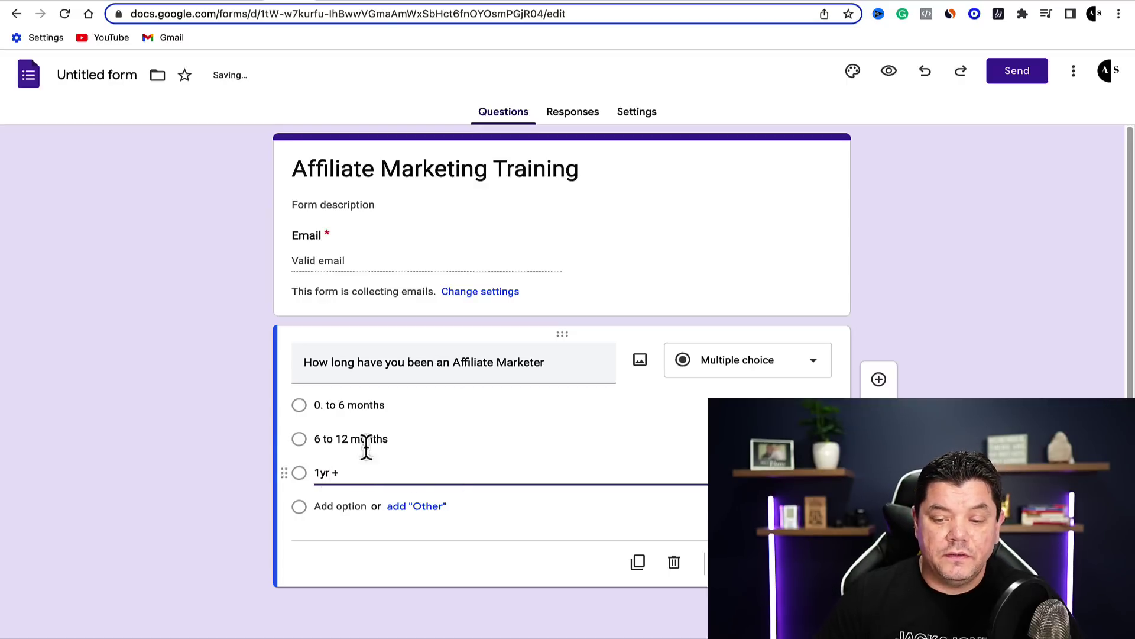
- Add a new empty question below the affiliate marketer experience question
click(903, 378)
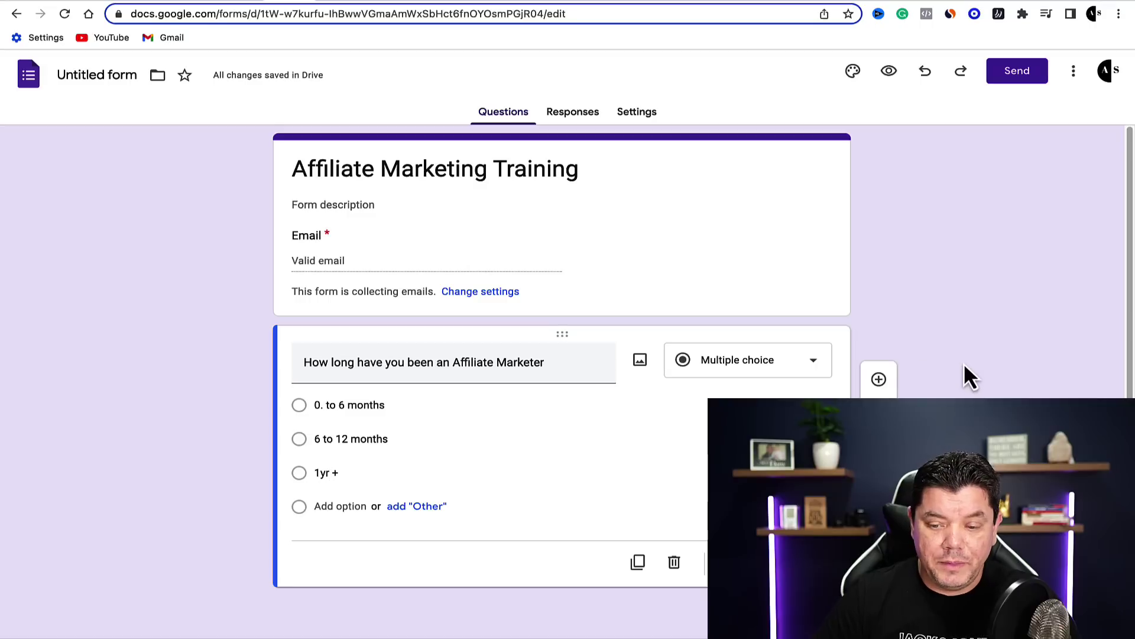
click(879, 379)
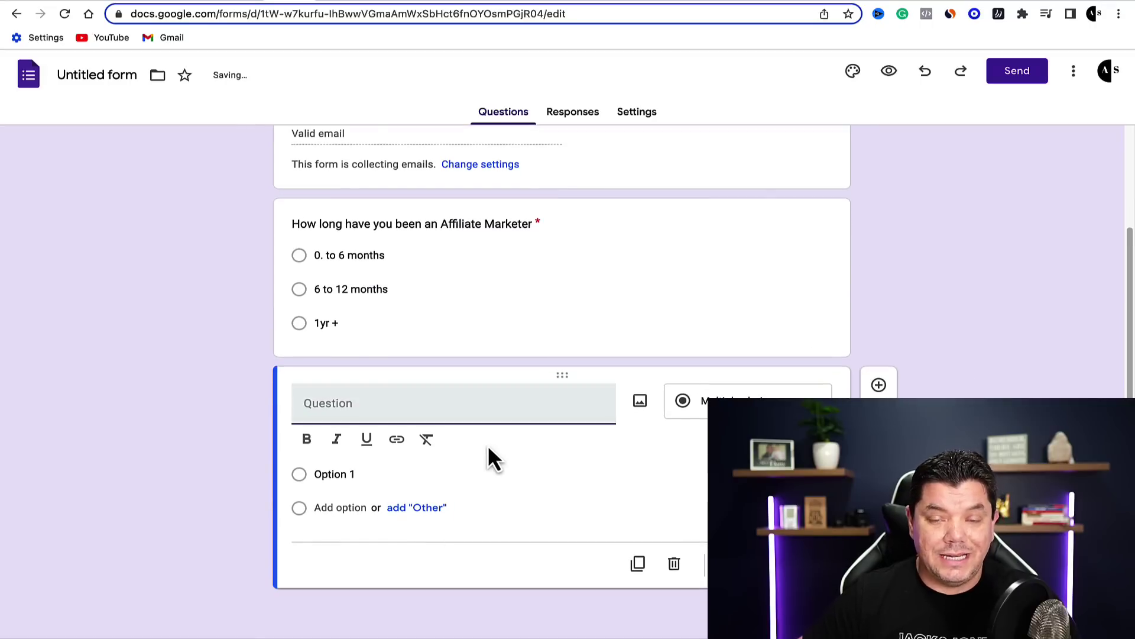
scroll(496, 438, up, 2)
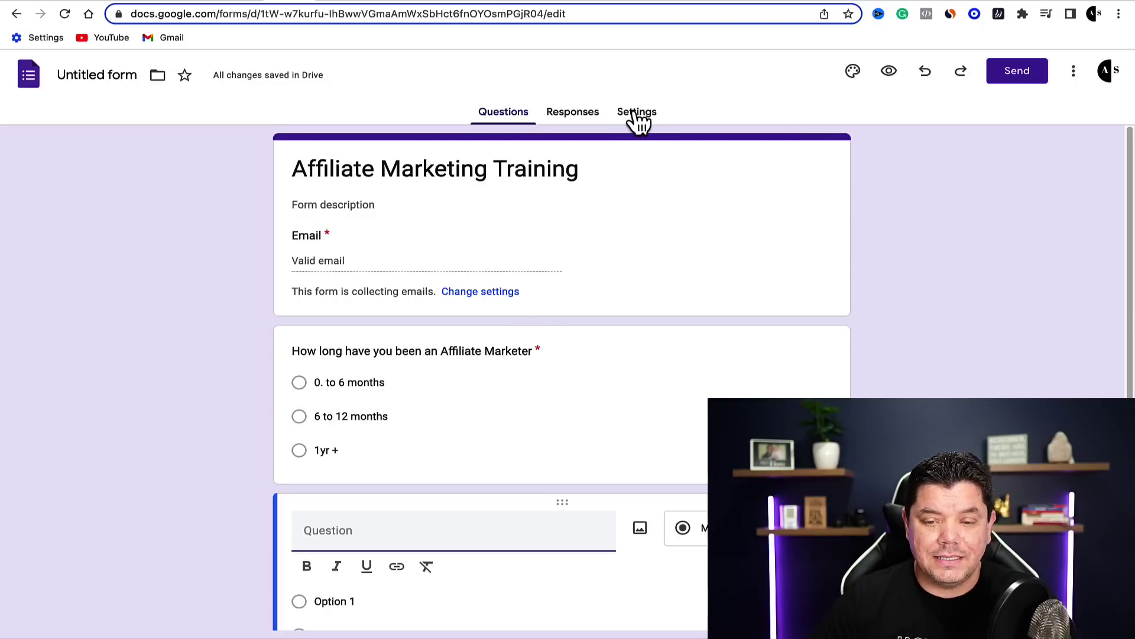
- Check the form's responses page for submissions and whether it is accepting responses
click(561, 118)
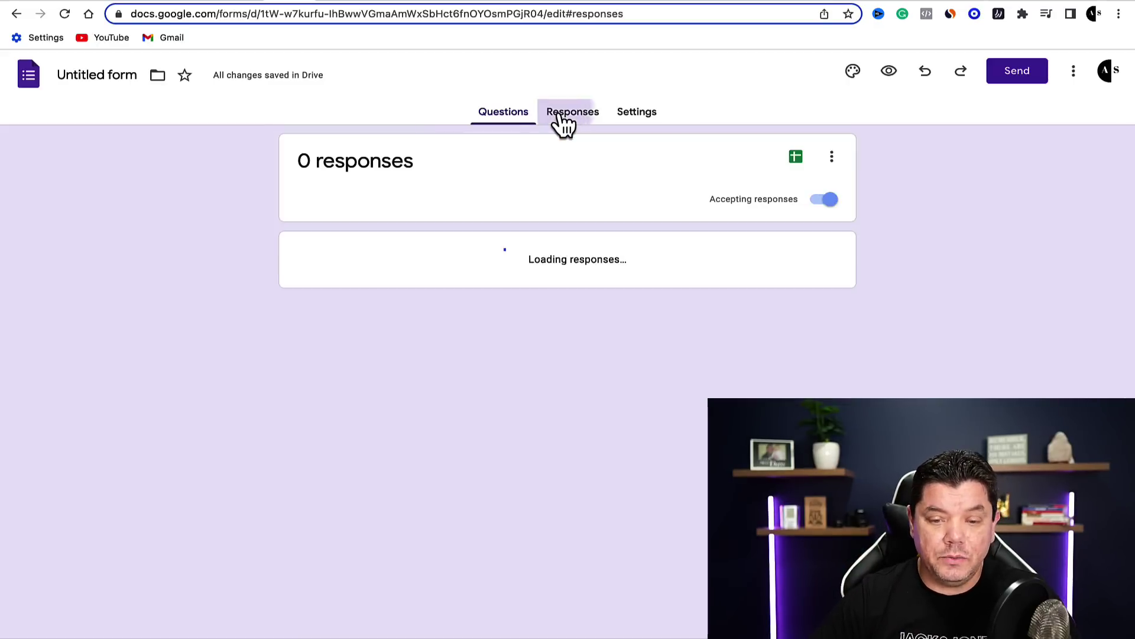
drag(311, 171, 425, 171)
click(486, 188)
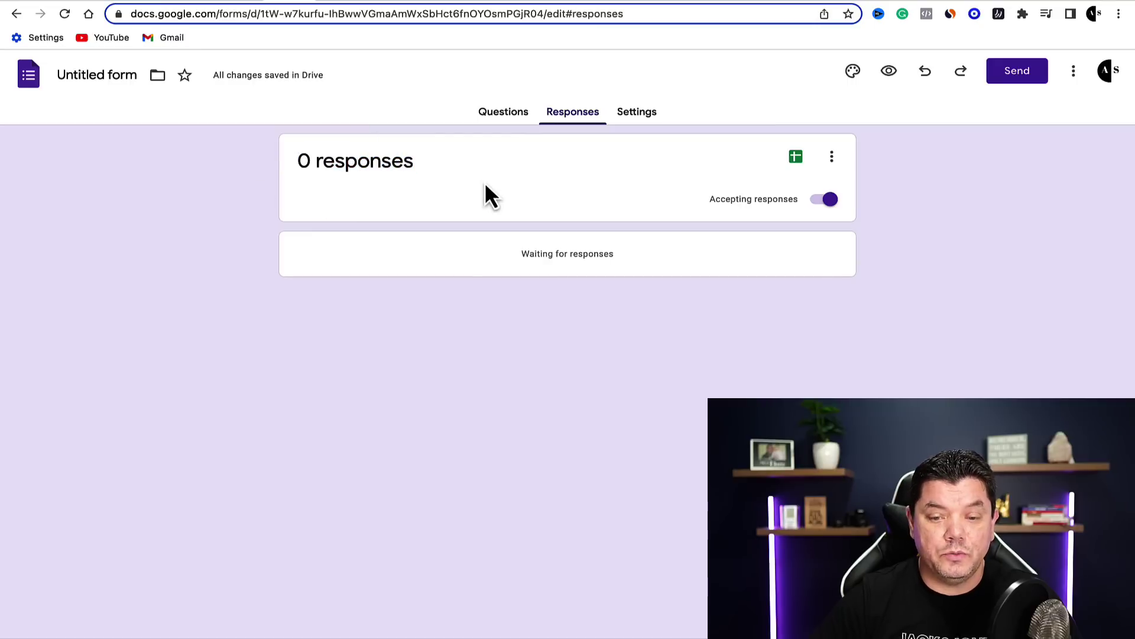
- Review the form defaults and question defaults in the form's settings, and return to the questions
click(639, 118)
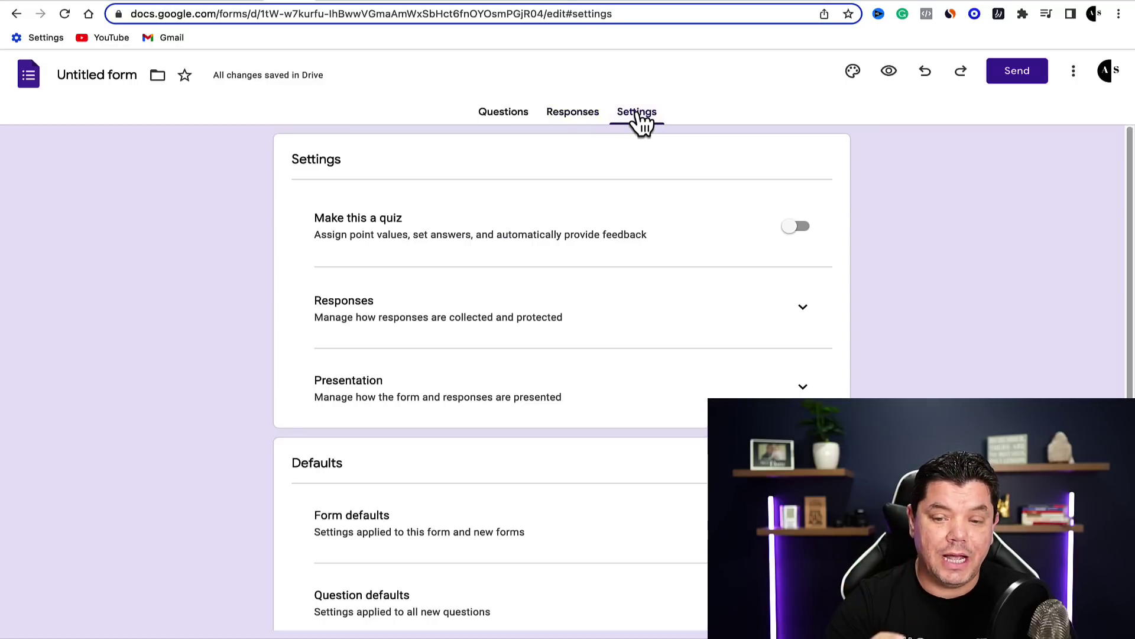
scroll(747, 218, down, 1)
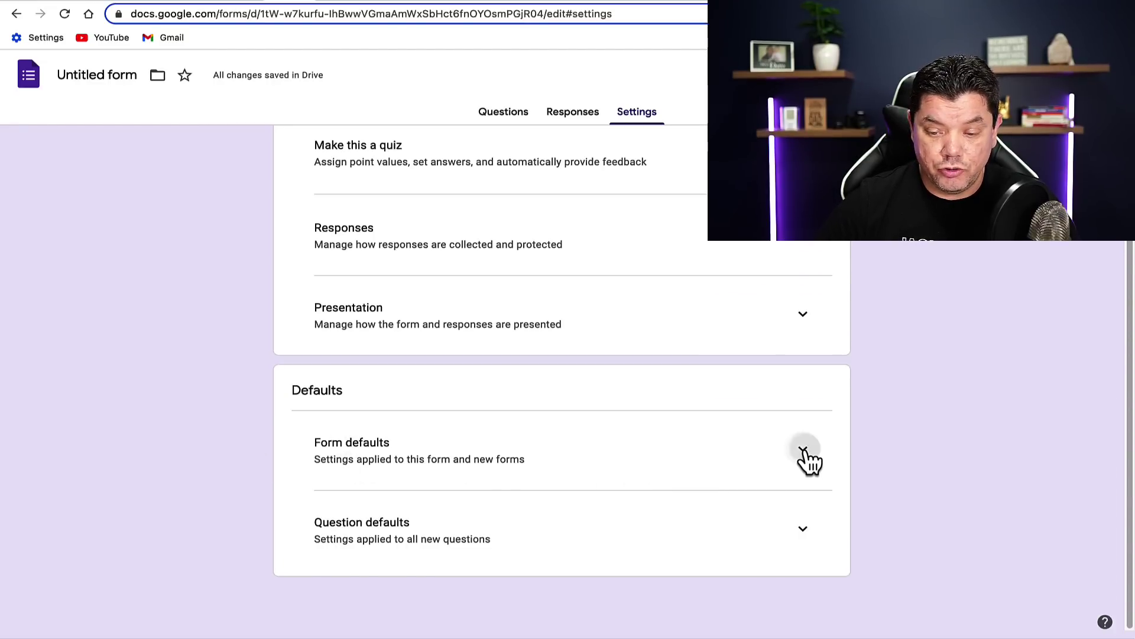
click(800, 455)
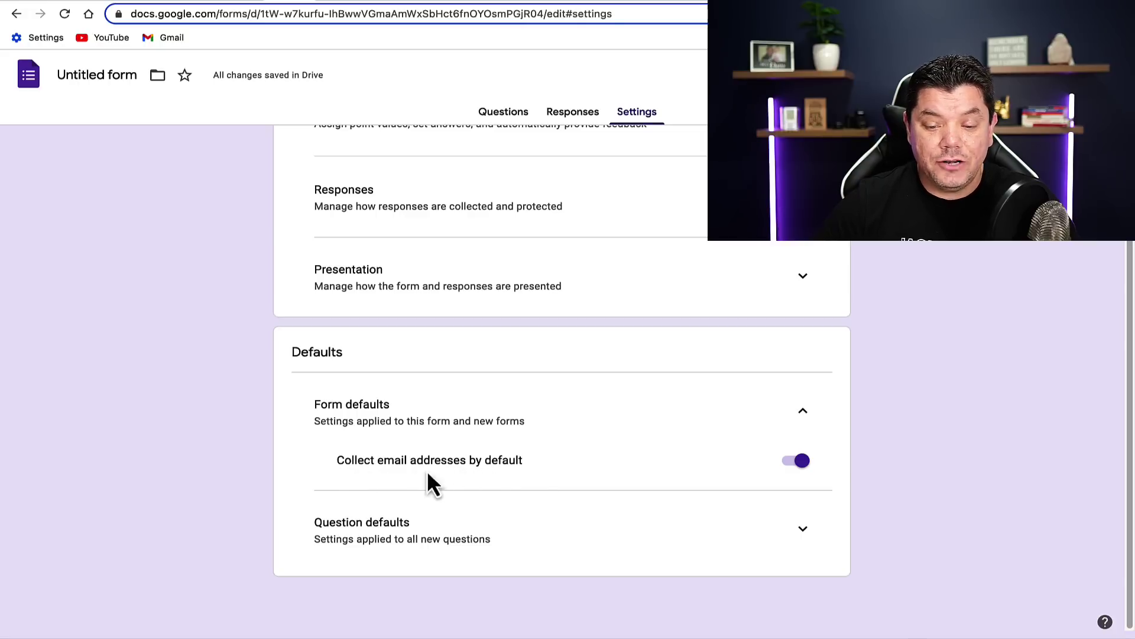
click(803, 414)
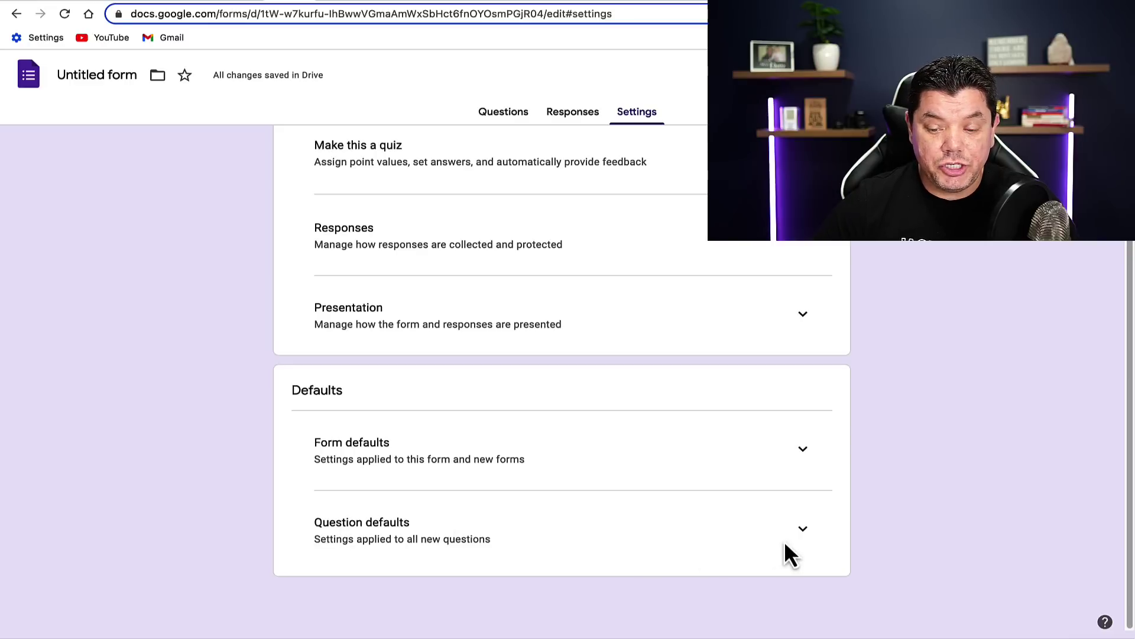
click(803, 529)
scroll(805, 535, down, 1)
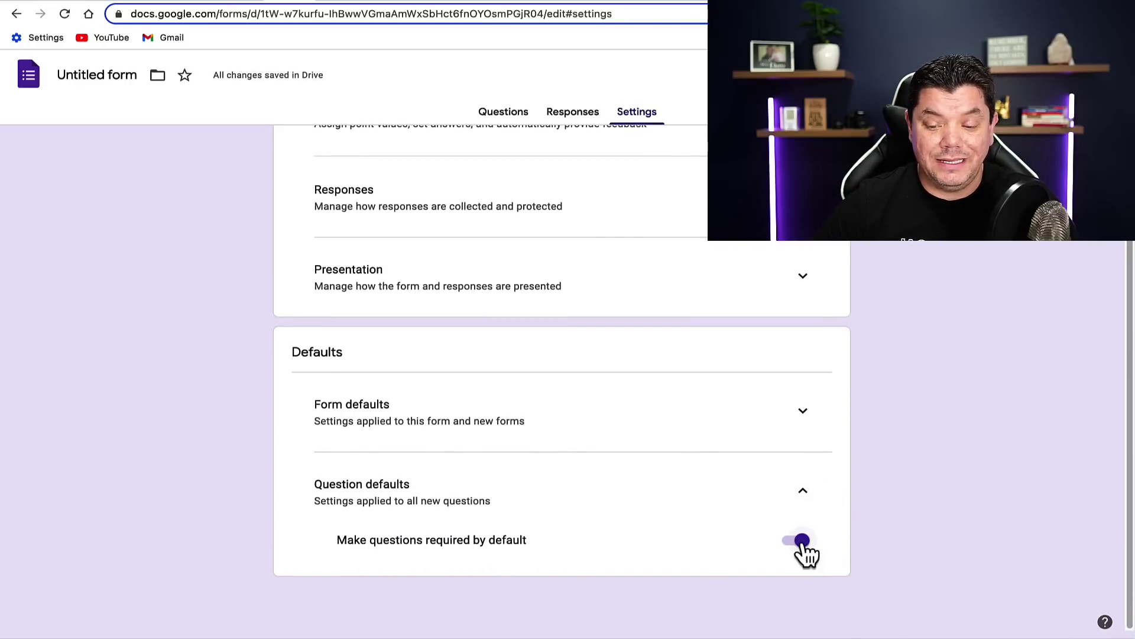
click(804, 492)
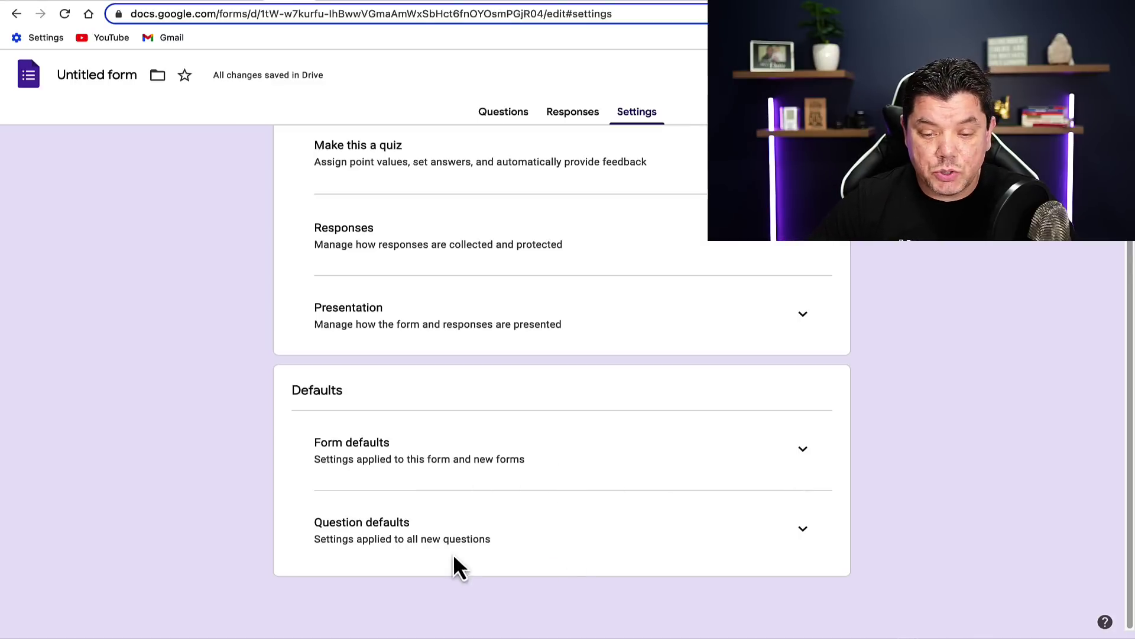
scroll(471, 498, up, 2)
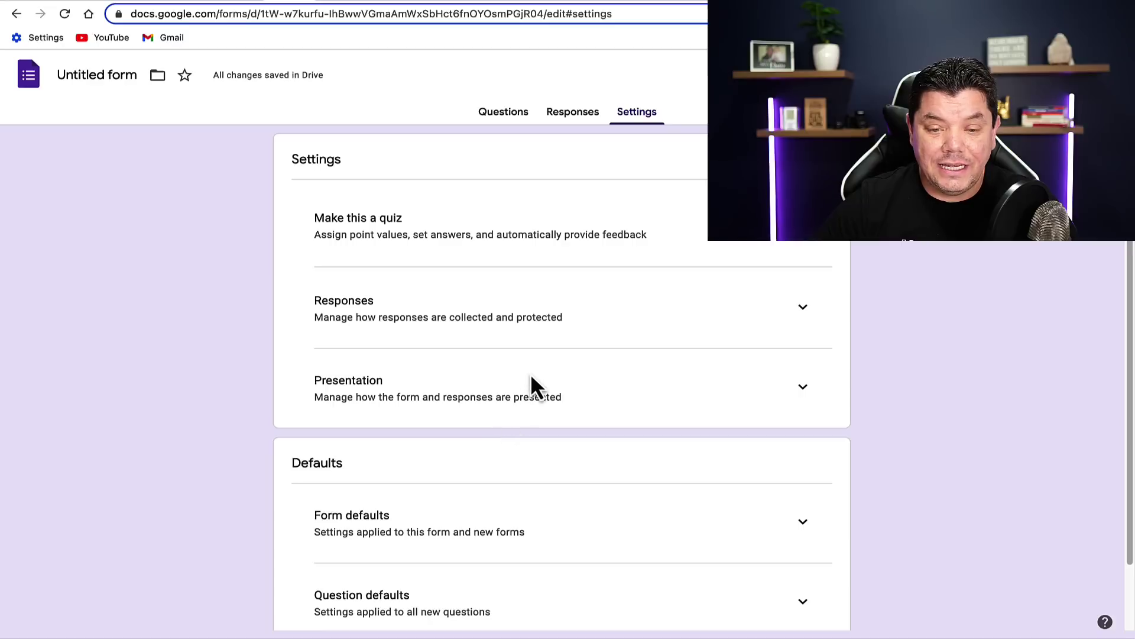
click(503, 113)
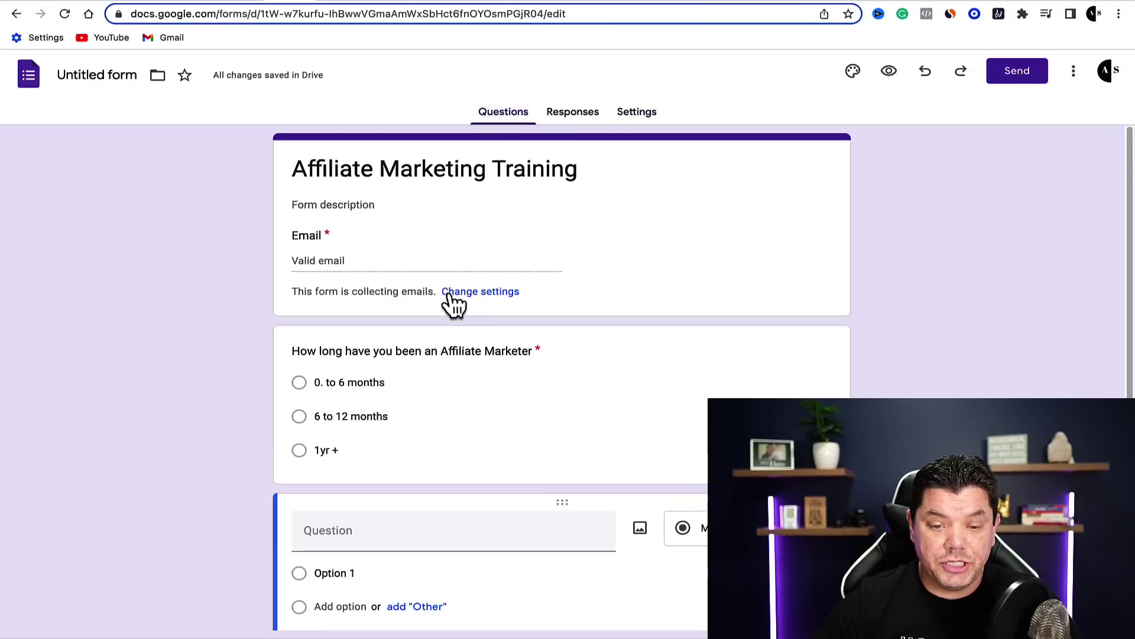
scroll(452, 304, down, 2)
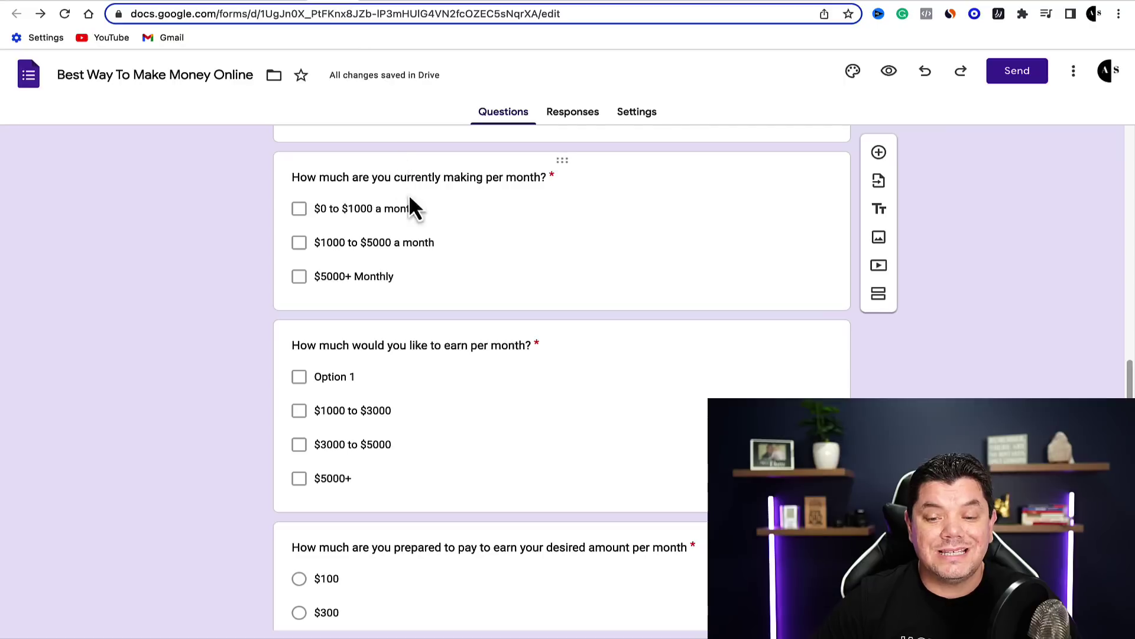
- Read through the questions and answer options of the finished "Best Way To Make Money Online" form
scroll(669, 288, up, 9)
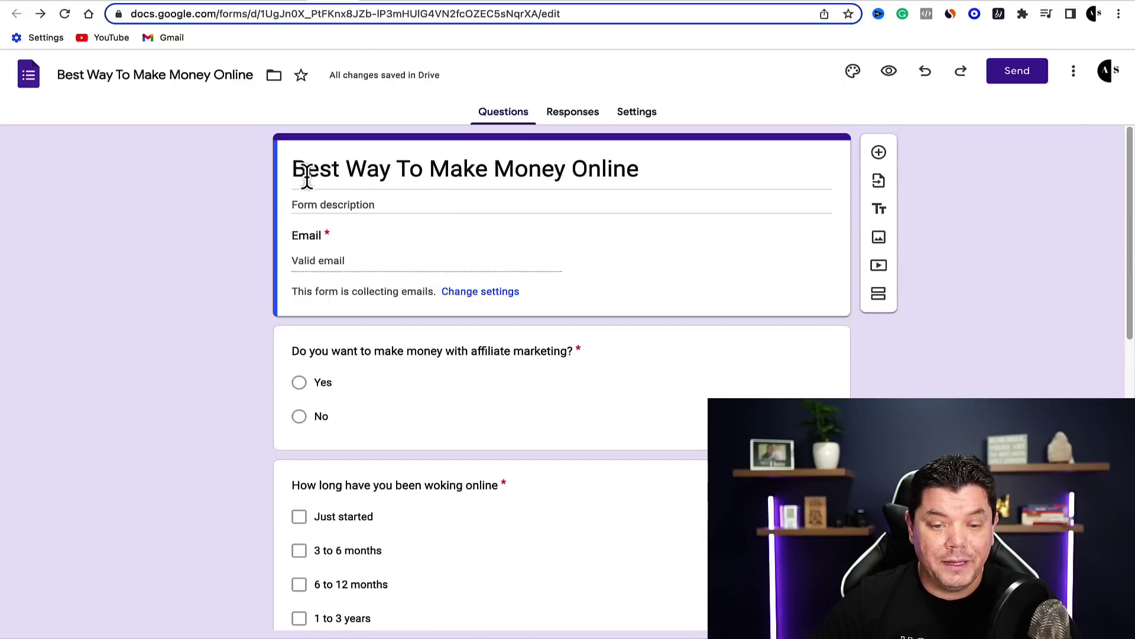
scroll(338, 275, down, 2)
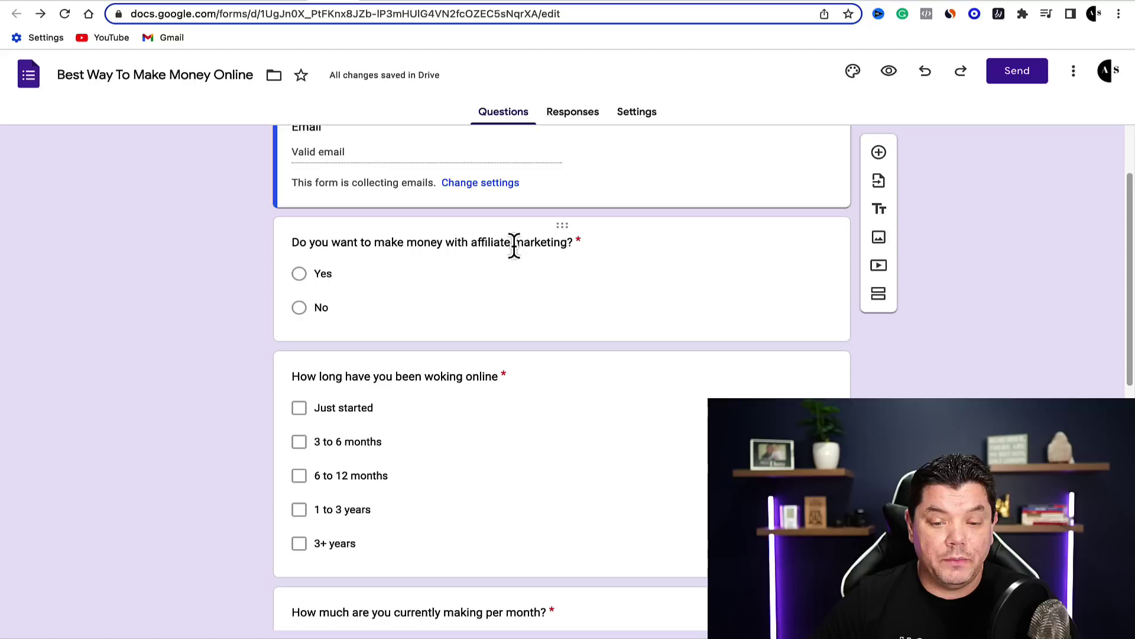
scroll(412, 283, down, 1)
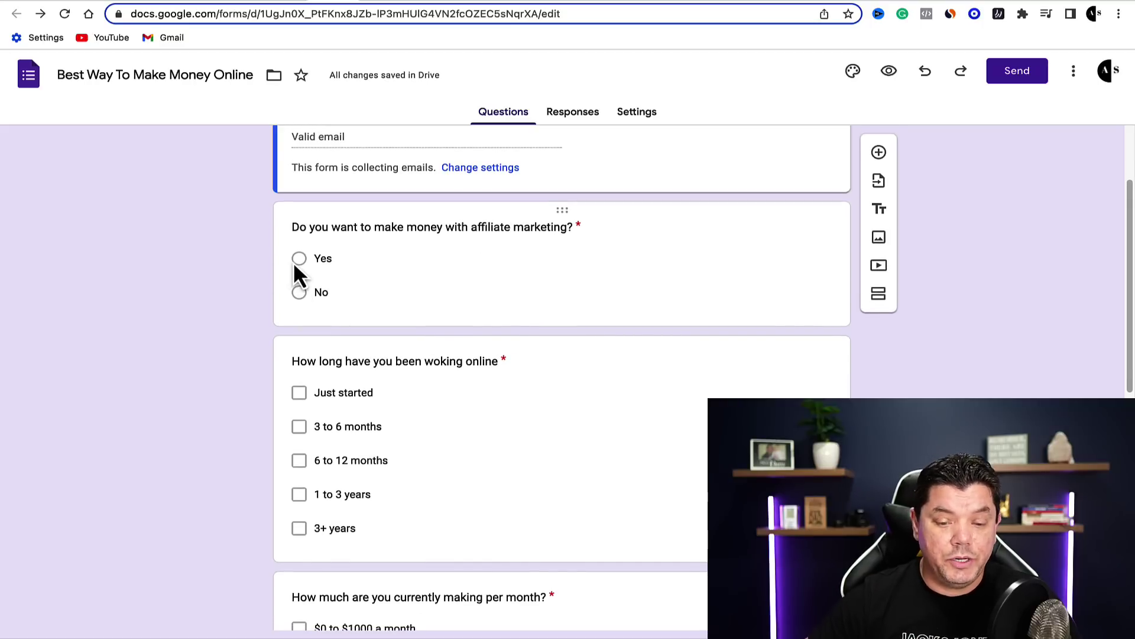
scroll(343, 352, down, 1)
scroll(418, 369, down, 3)
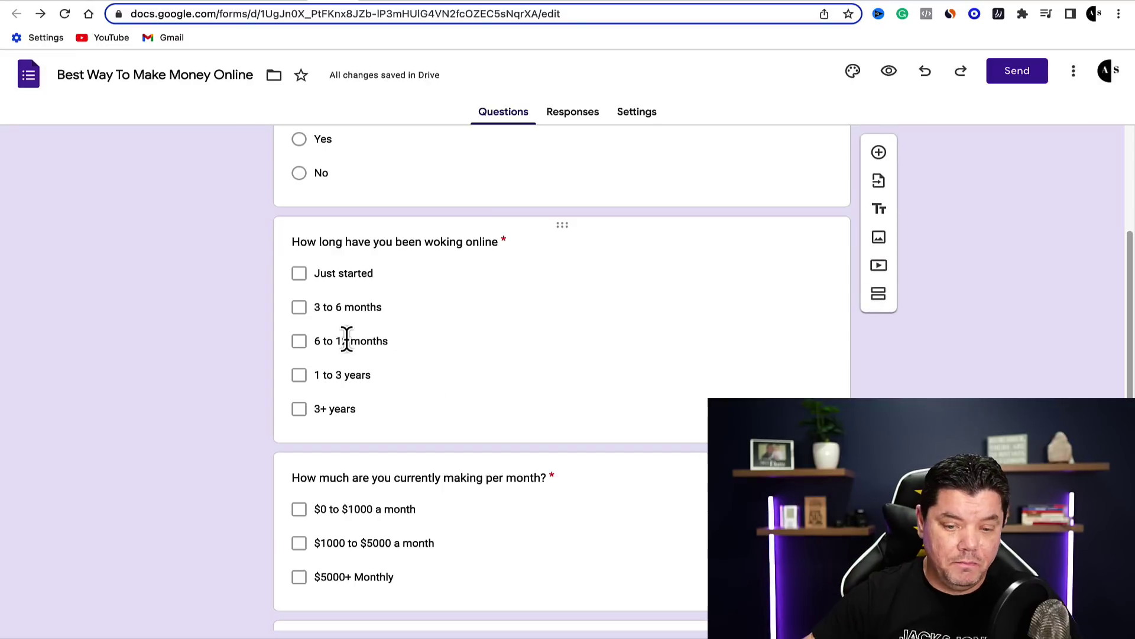
scroll(348, 343, down, 1)
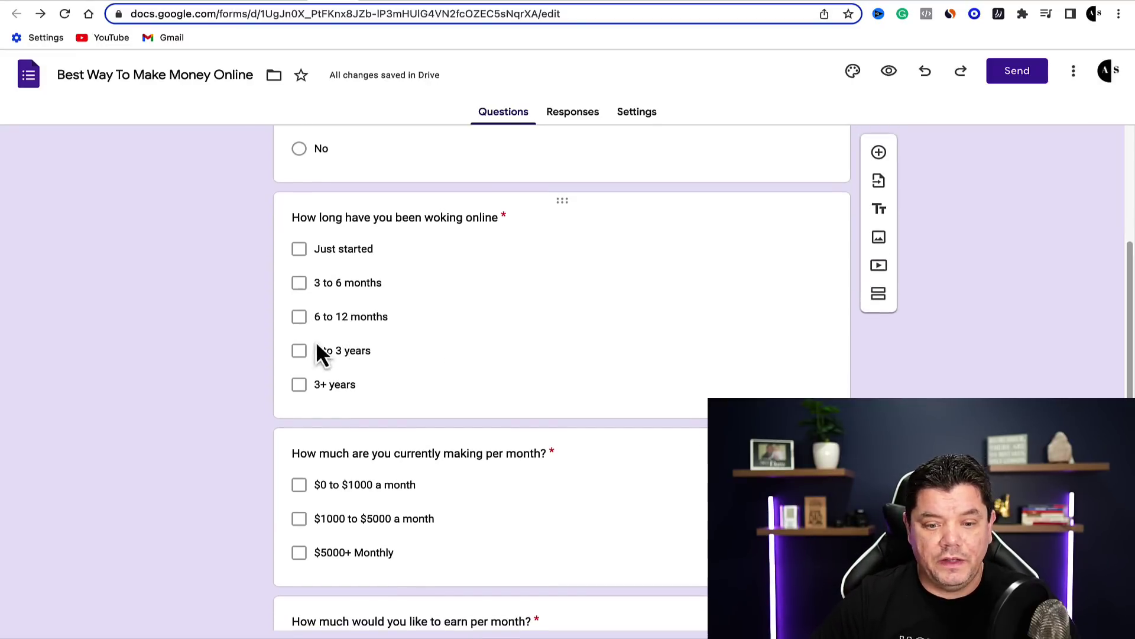
scroll(318, 354, down, 1)
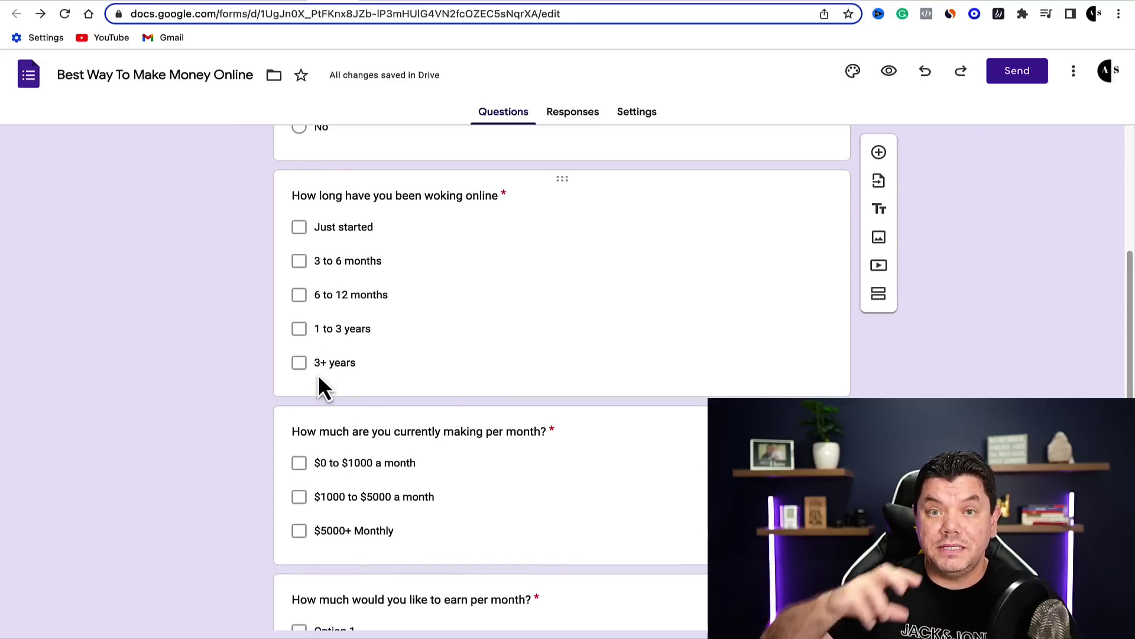
scroll(320, 378, down, 5)
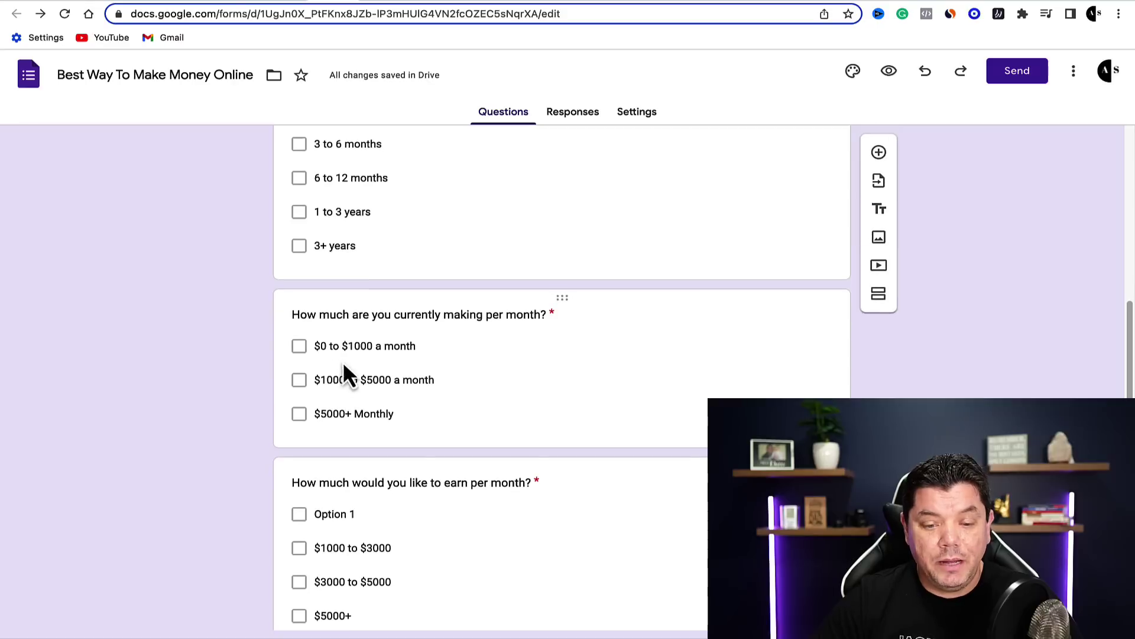
scroll(439, 342, down, 3)
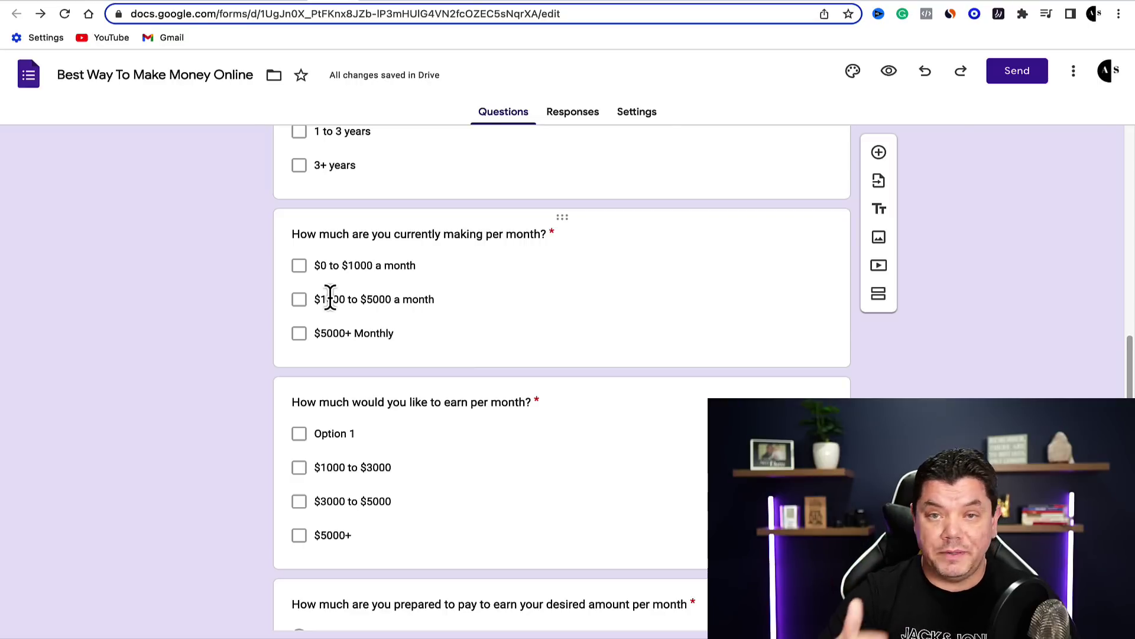
scroll(322, 396, down, 2)
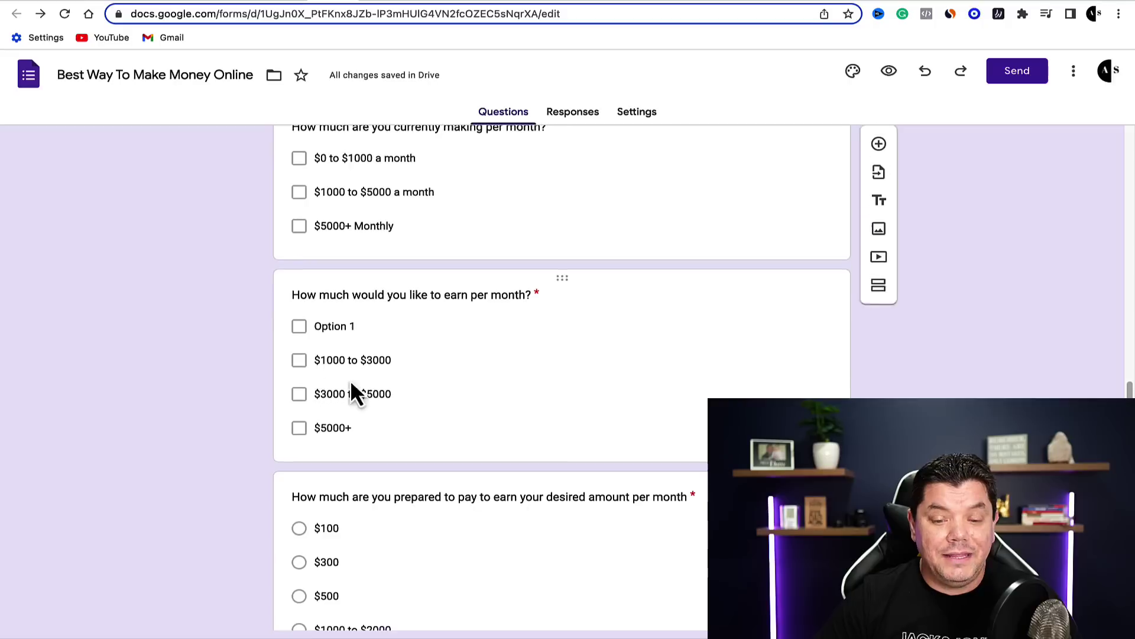
scroll(484, 301, down, 2)
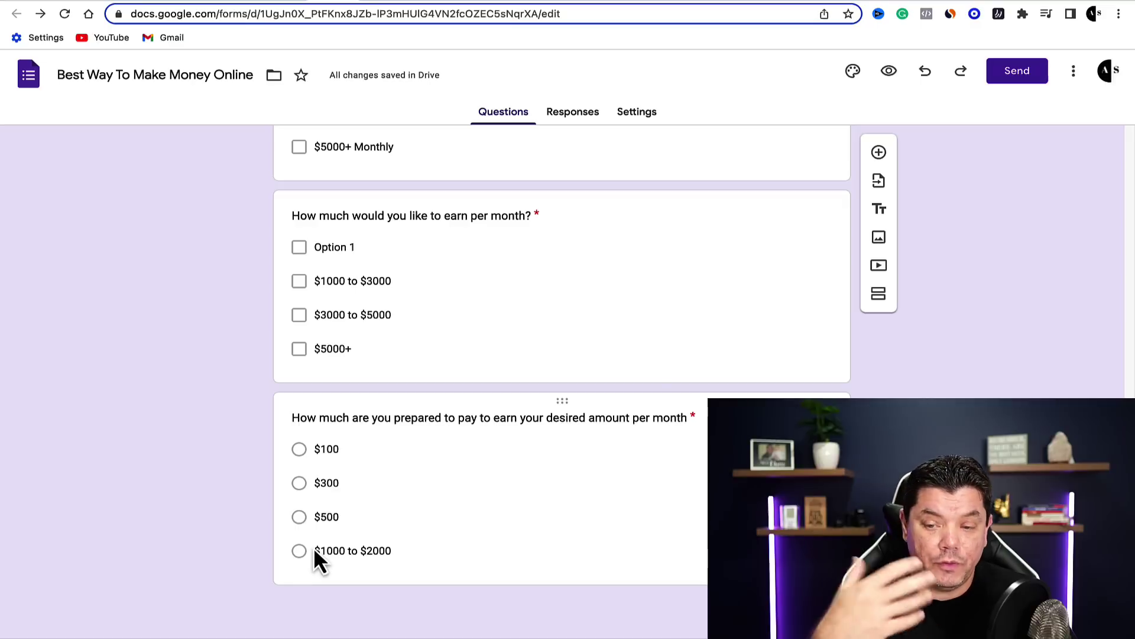
scroll(481, 471, up, 15)
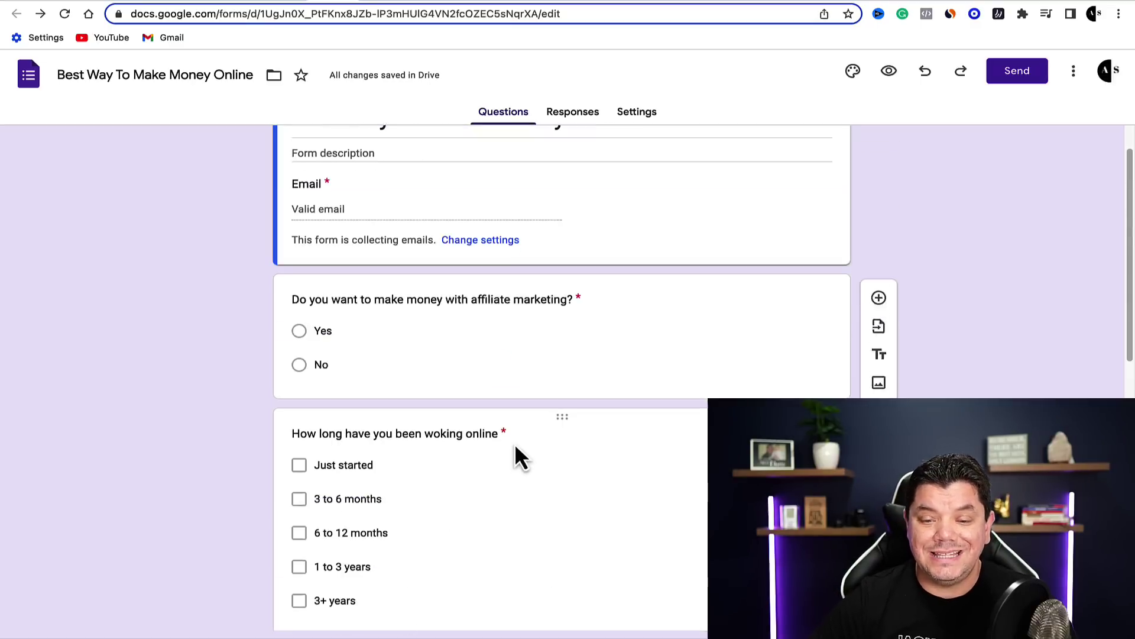
scroll(449, 384, down, 7)
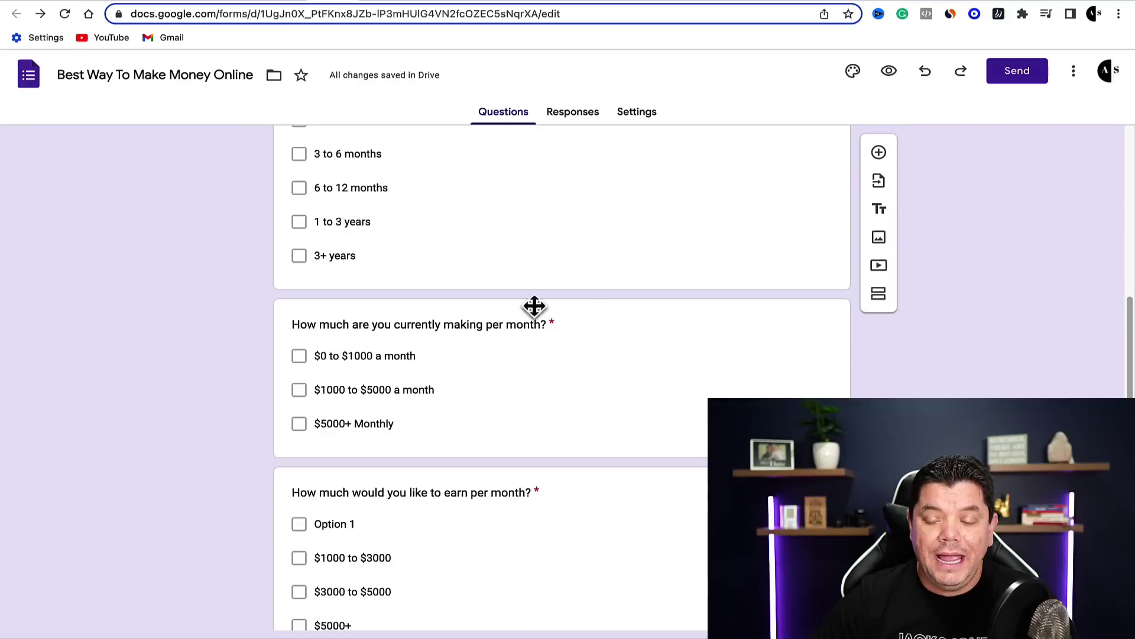
- Open the form's sending options and examine the email, link and embed HTML methods
click(1017, 85)
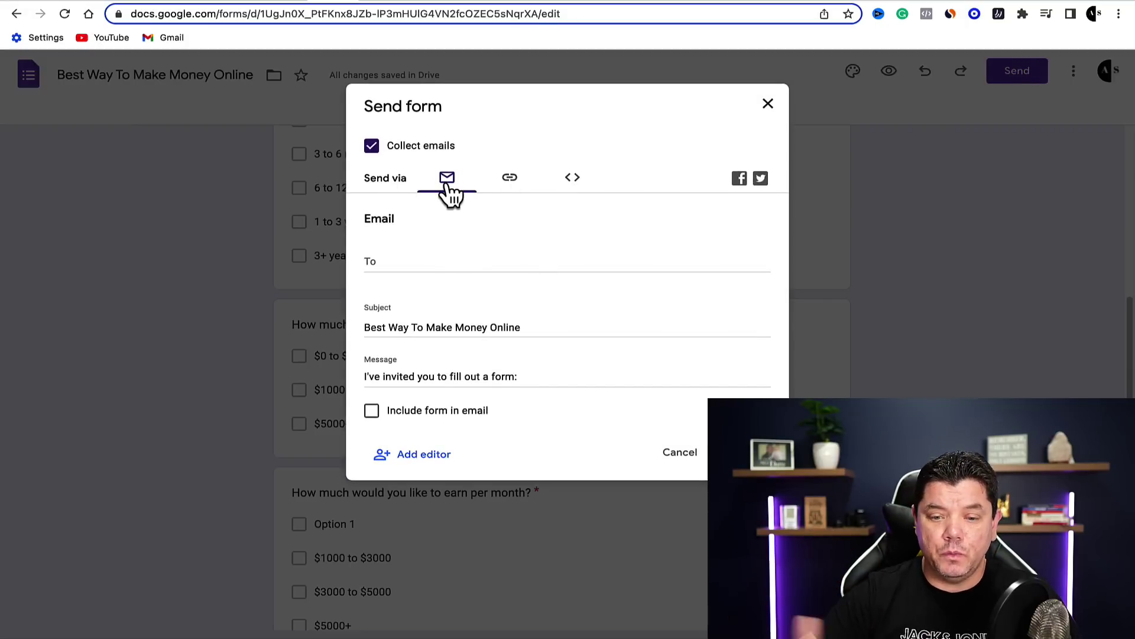
click(512, 183)
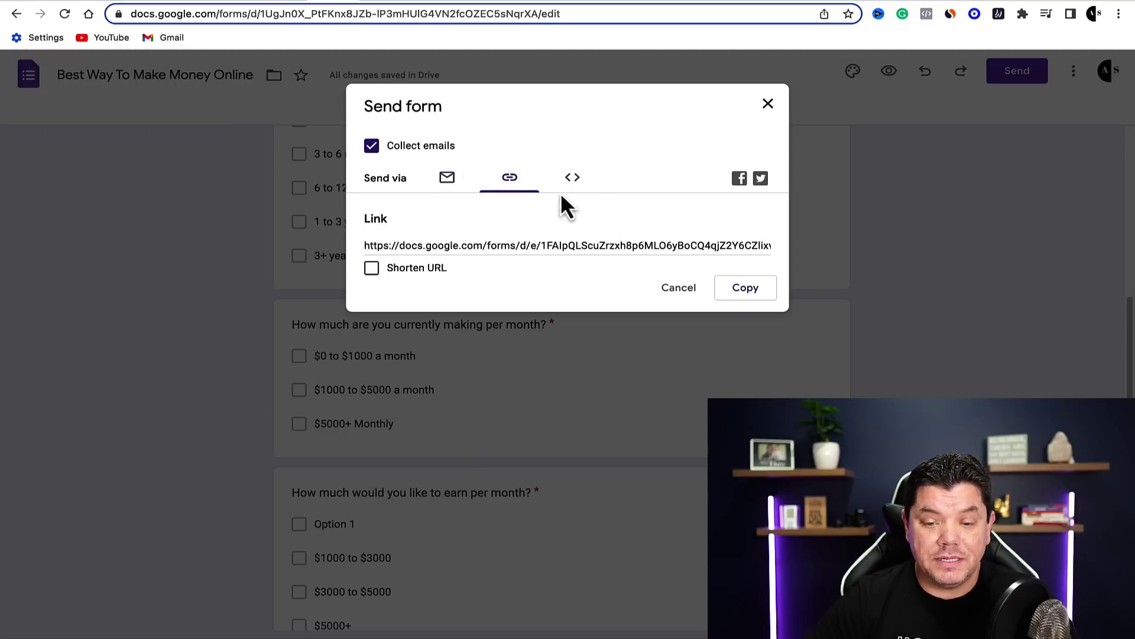
click(572, 180)
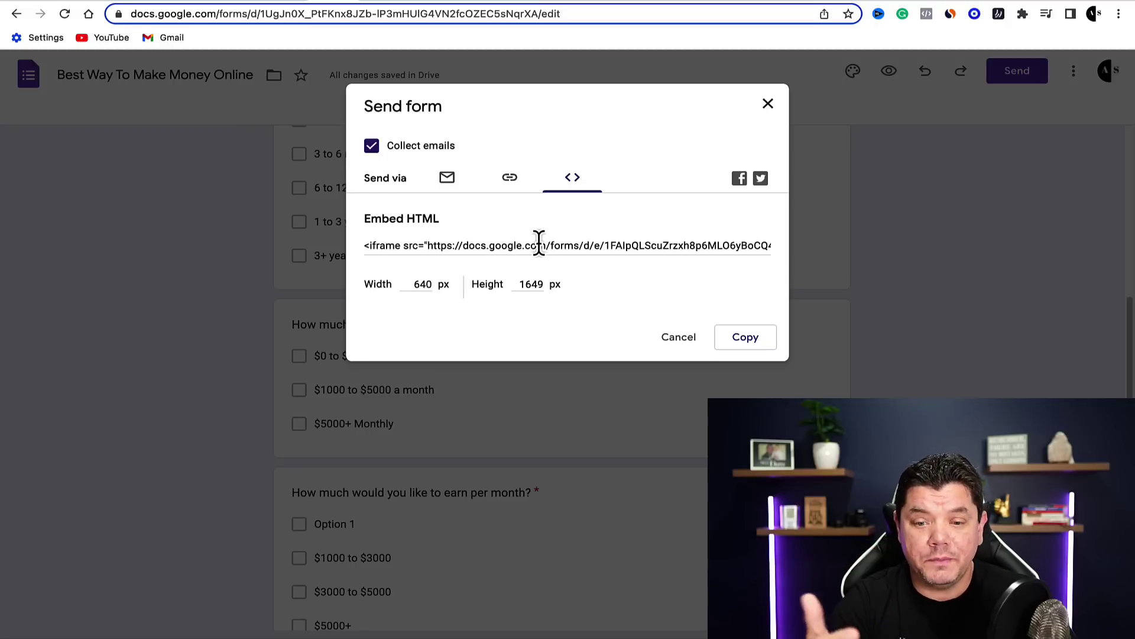
- Shorten the form's share link and copy it to the clipboard
click(509, 181)
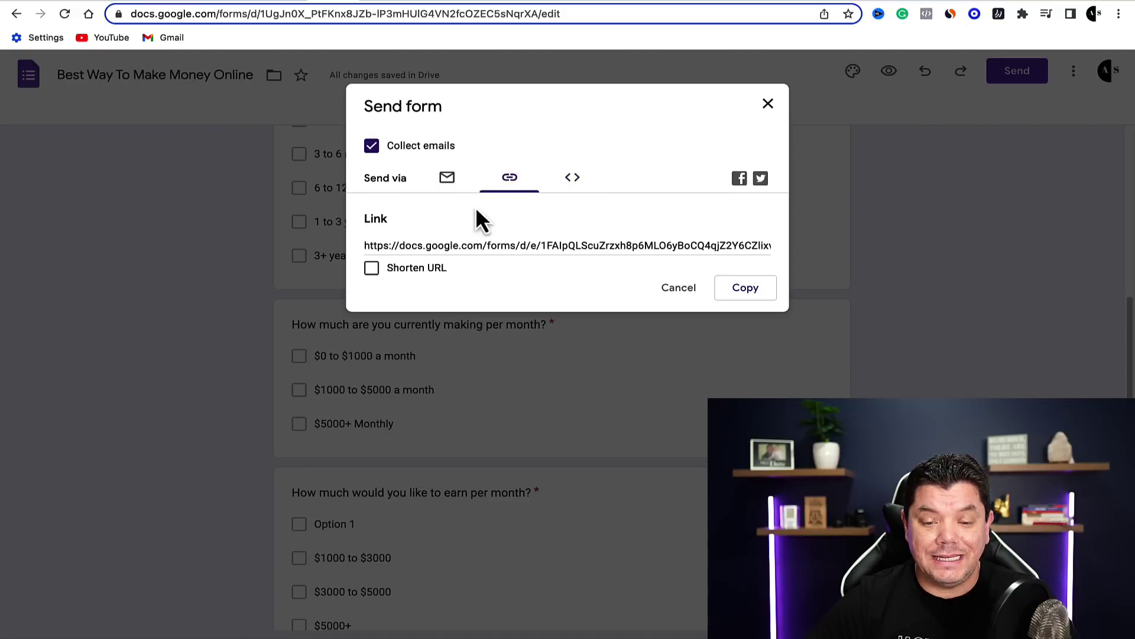
click(372, 269)
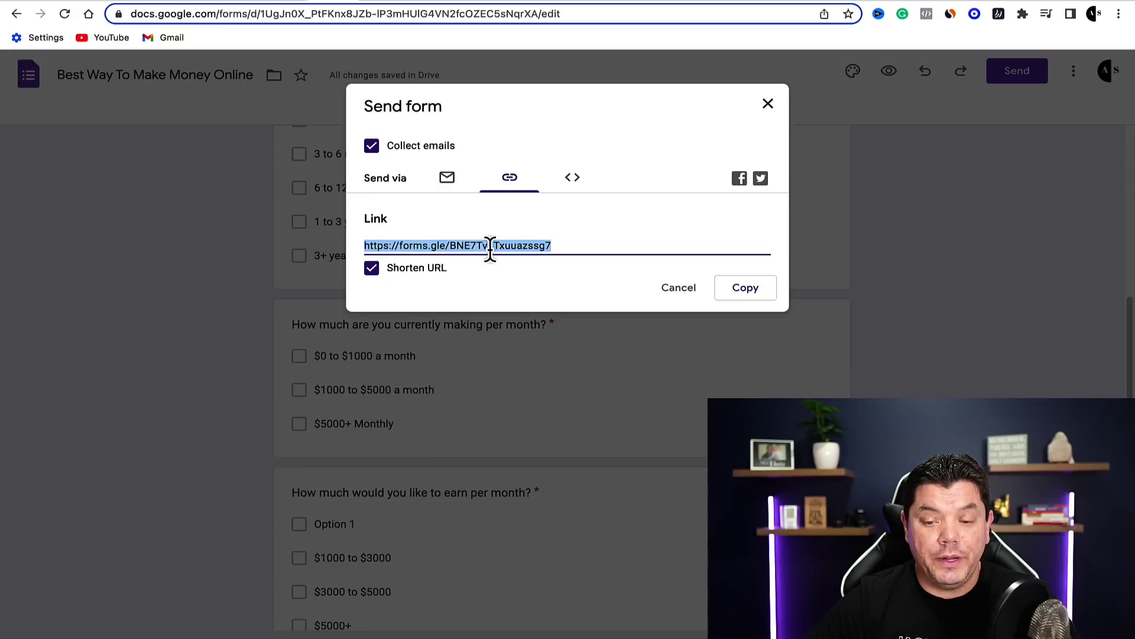
click(746, 295)
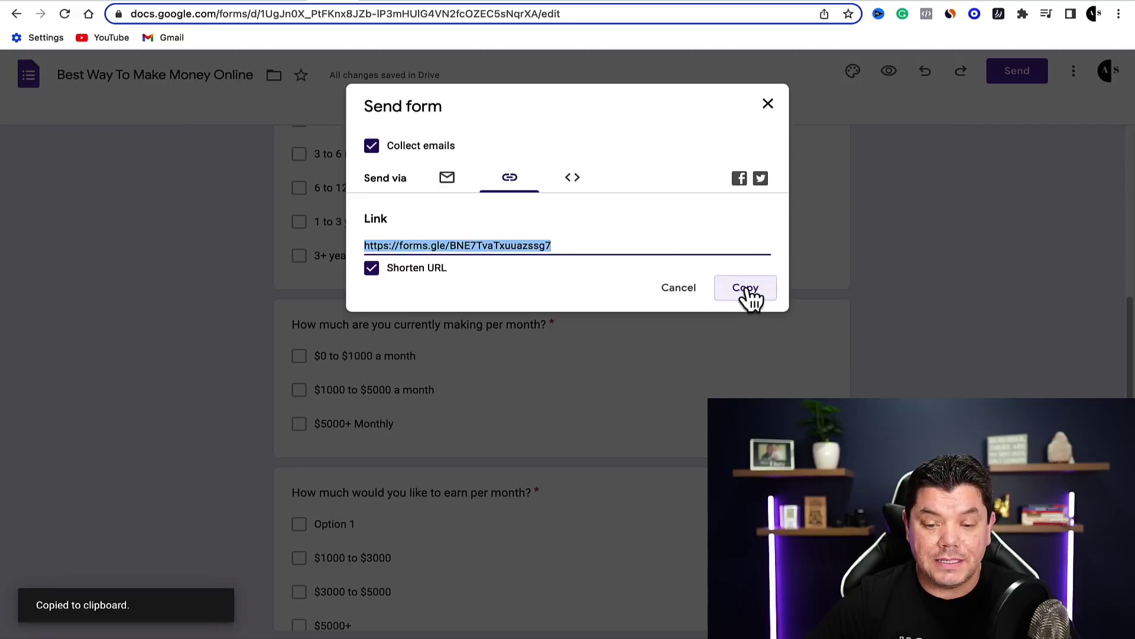
- Open the copied form link in a new incognito window
key(super+t)
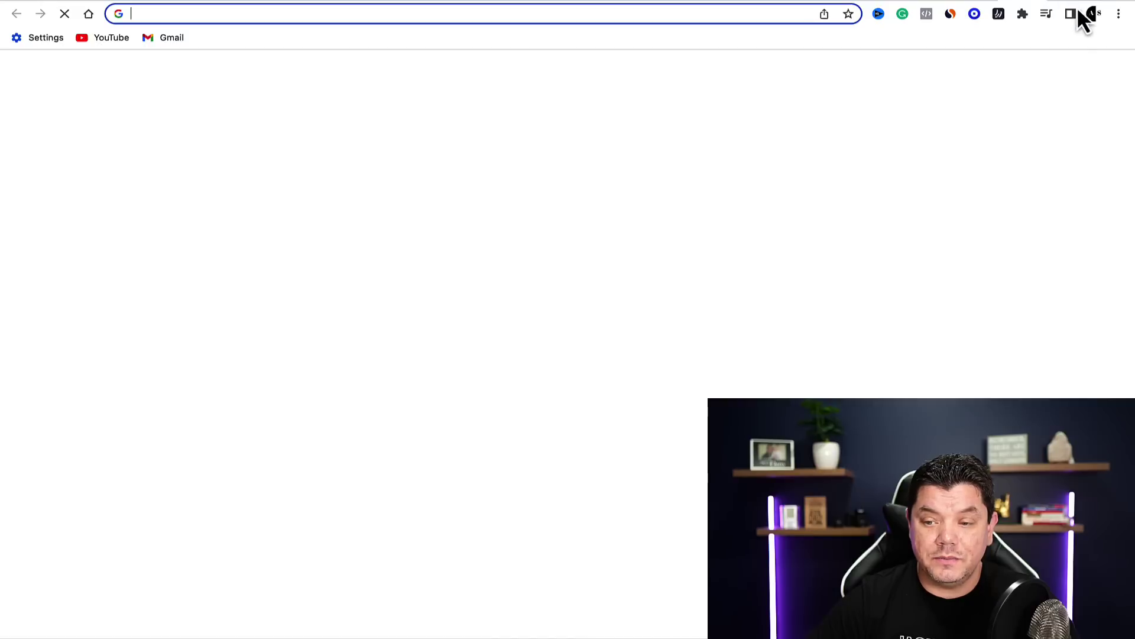
click(1119, 14)
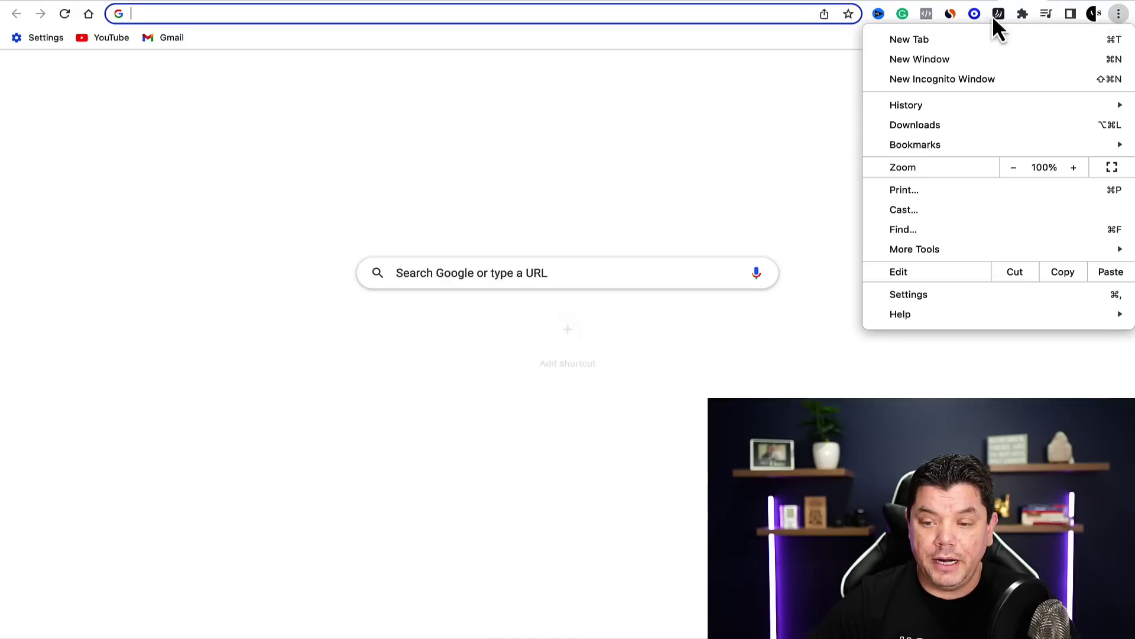
click(941, 83)
right_click(248, 21)
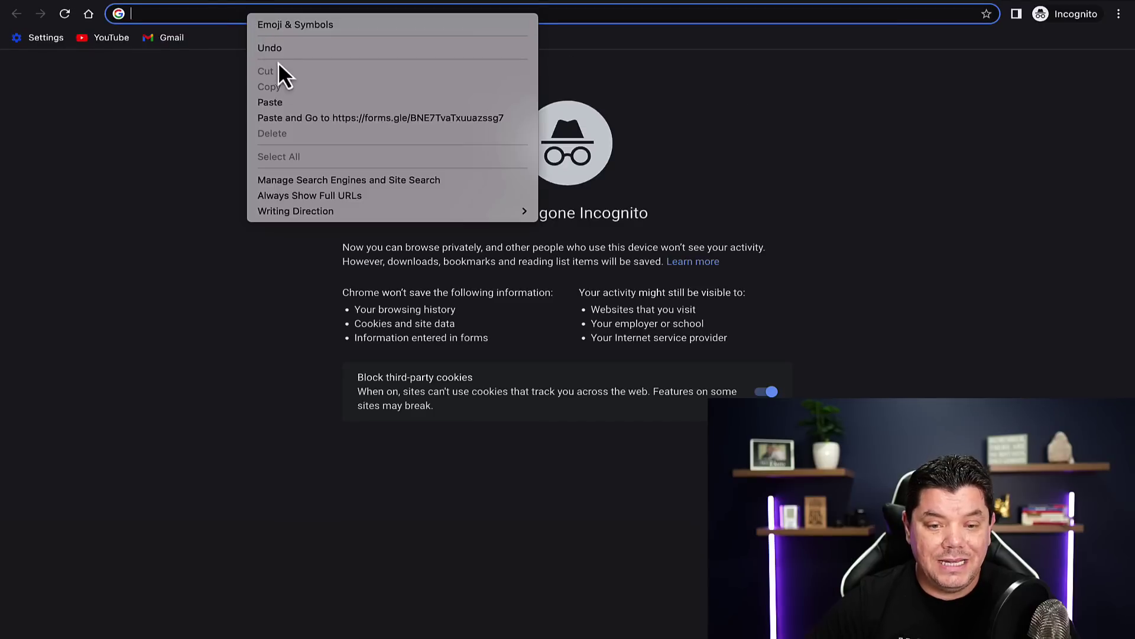
click(282, 102)
key(Return)
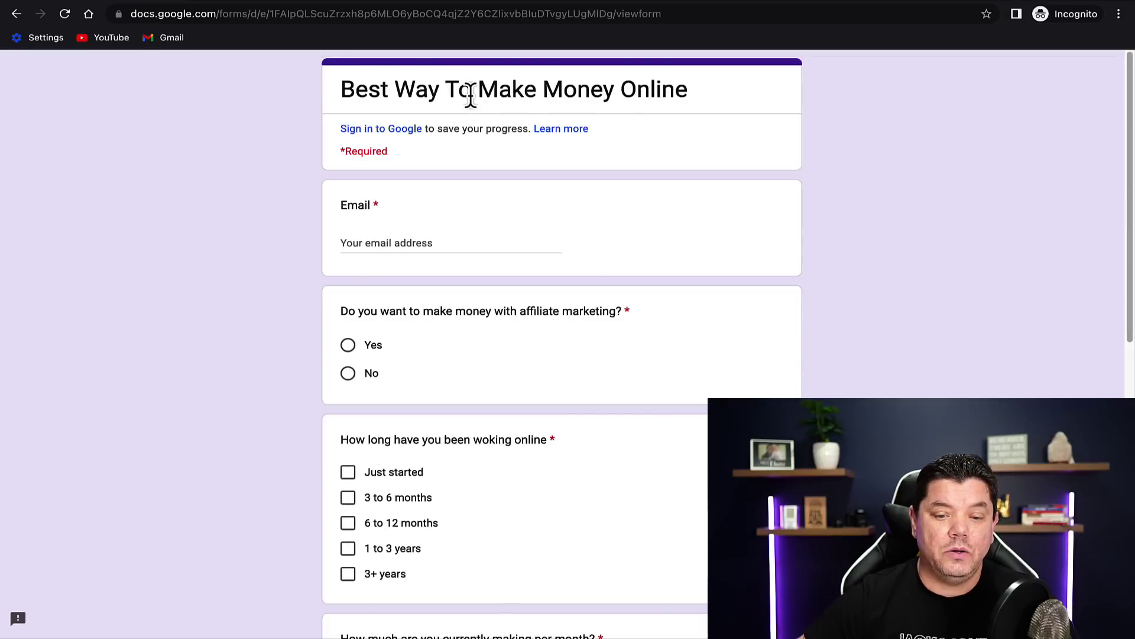
- Look through the email field and questions of the published form as a respondent
scroll(480, 213, down, 2)
scroll(480, 228, down, 8)
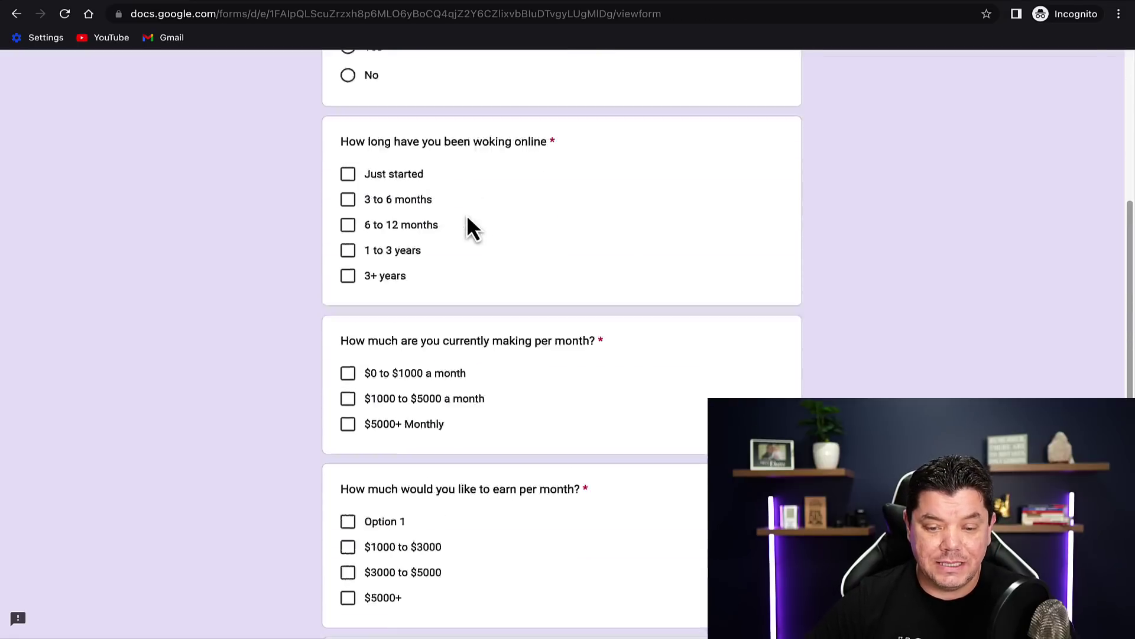
scroll(390, 455, up, 10)
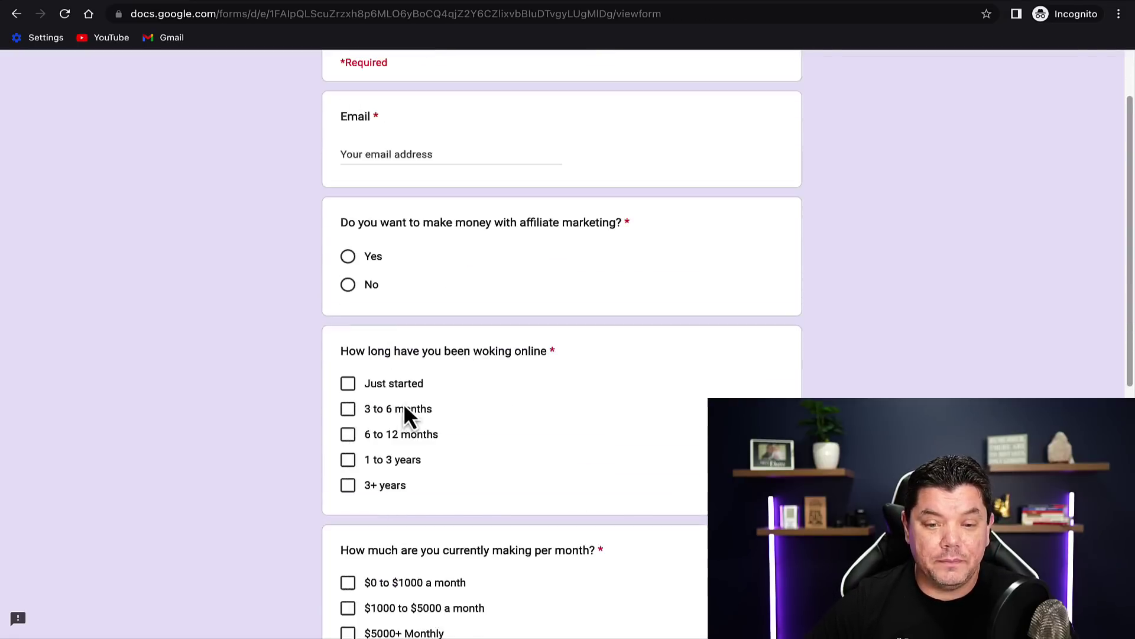
- Check the required email field on the published form and review the remaining questions about online experience and income
click(356, 246)
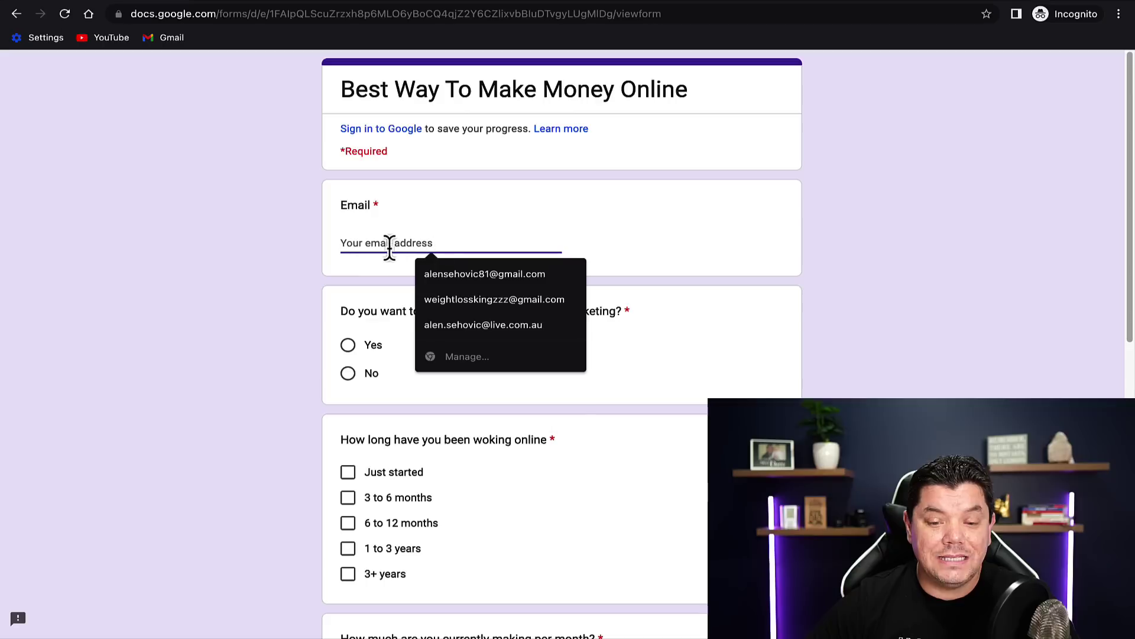
click(294, 278)
scroll(363, 311, down, 9)
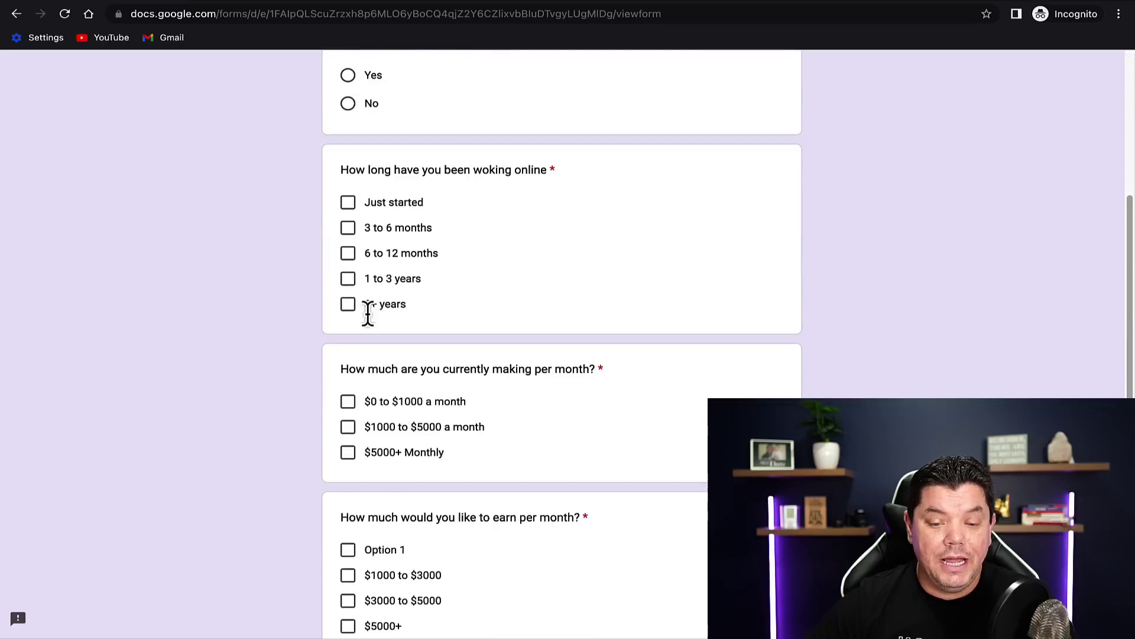
scroll(371, 304, down, 2)
scroll(378, 328, up, 10)
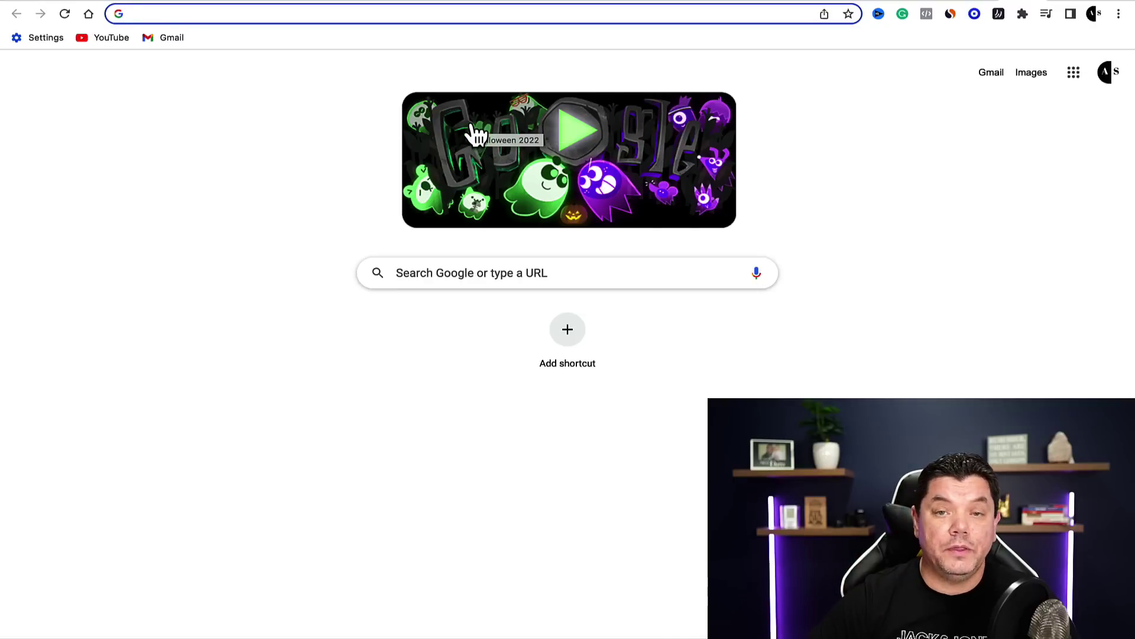
- Go to quora.com in the regular browser window and open the full list of your Spaces
click(398, 10)
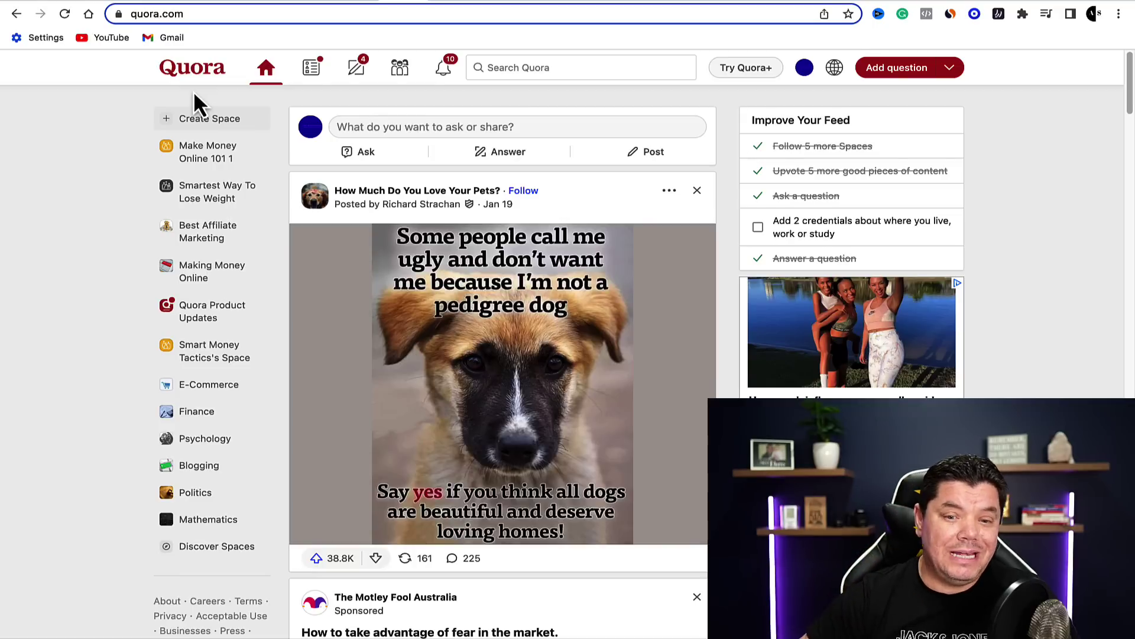
click(401, 71)
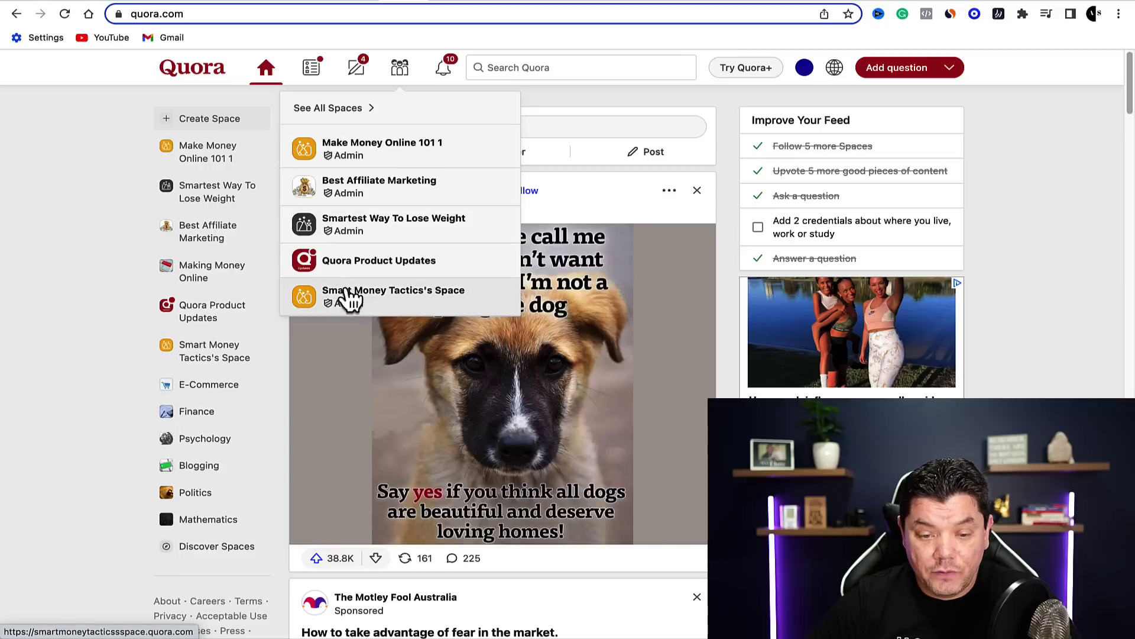
click(320, 118)
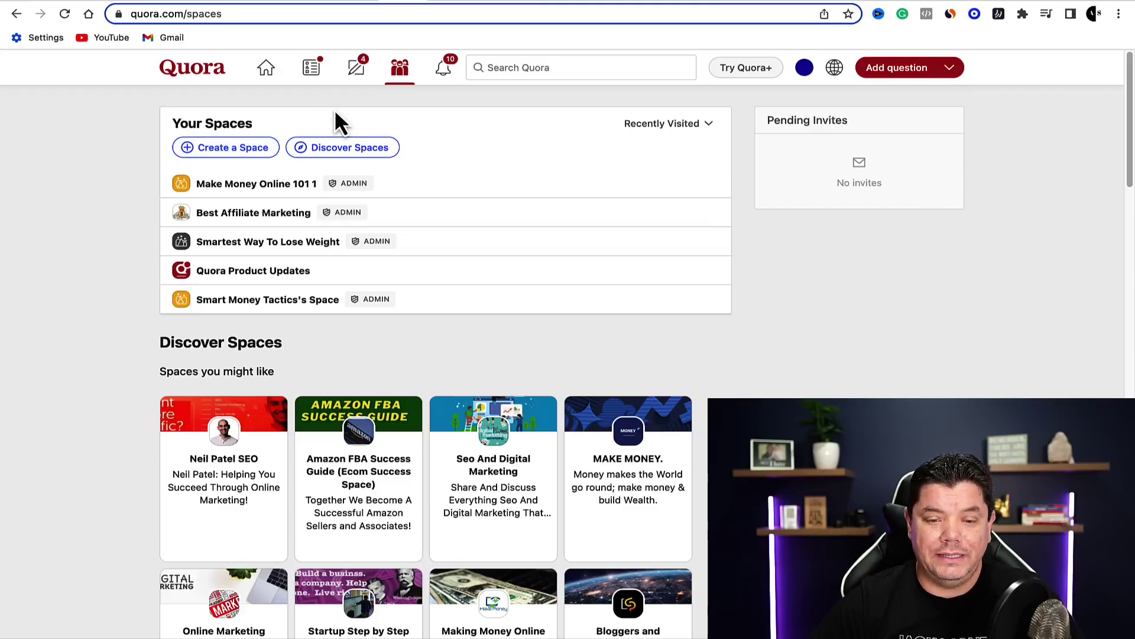
key(Return)
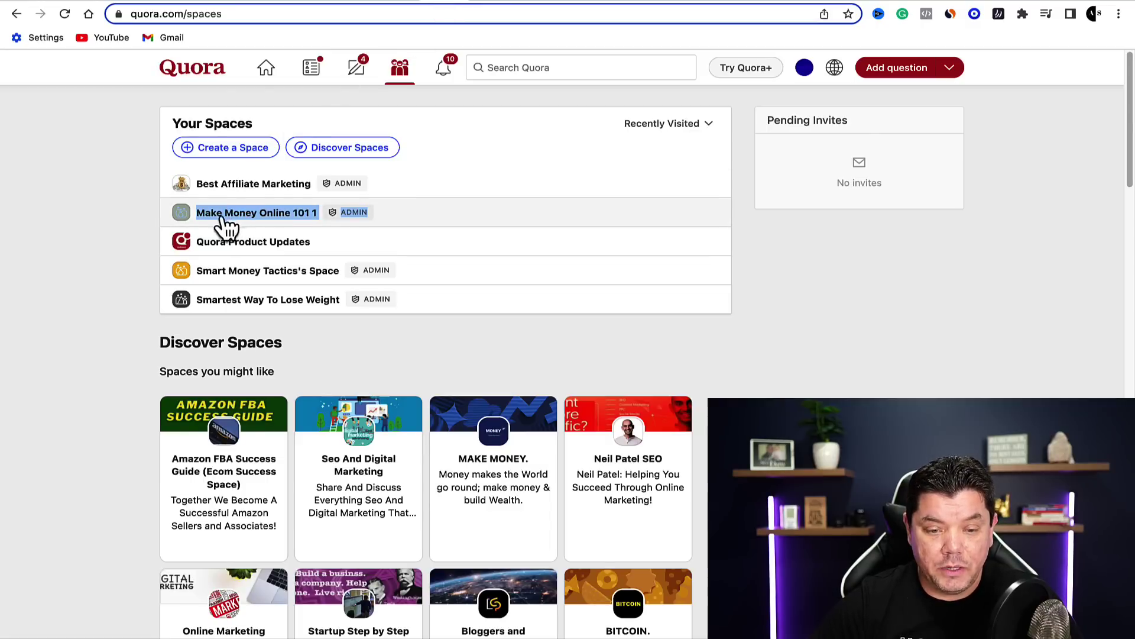
- Open the Make Money Online 101 1 Space and look through its admin dashboard and setup checklist
click(241, 216)
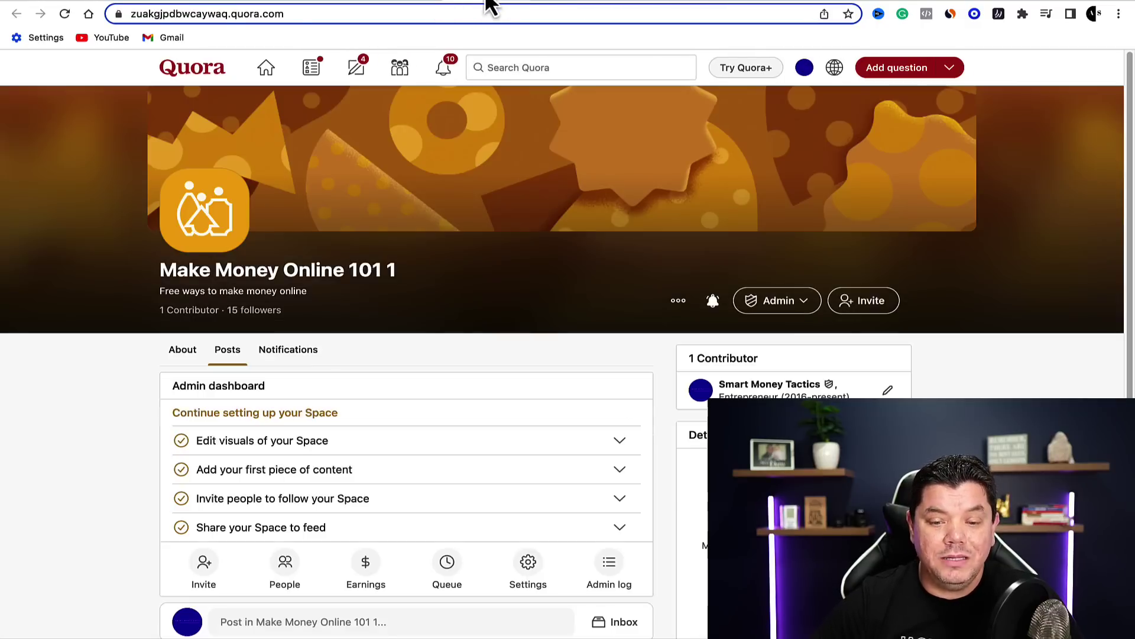
scroll(343, 240, down, 2)
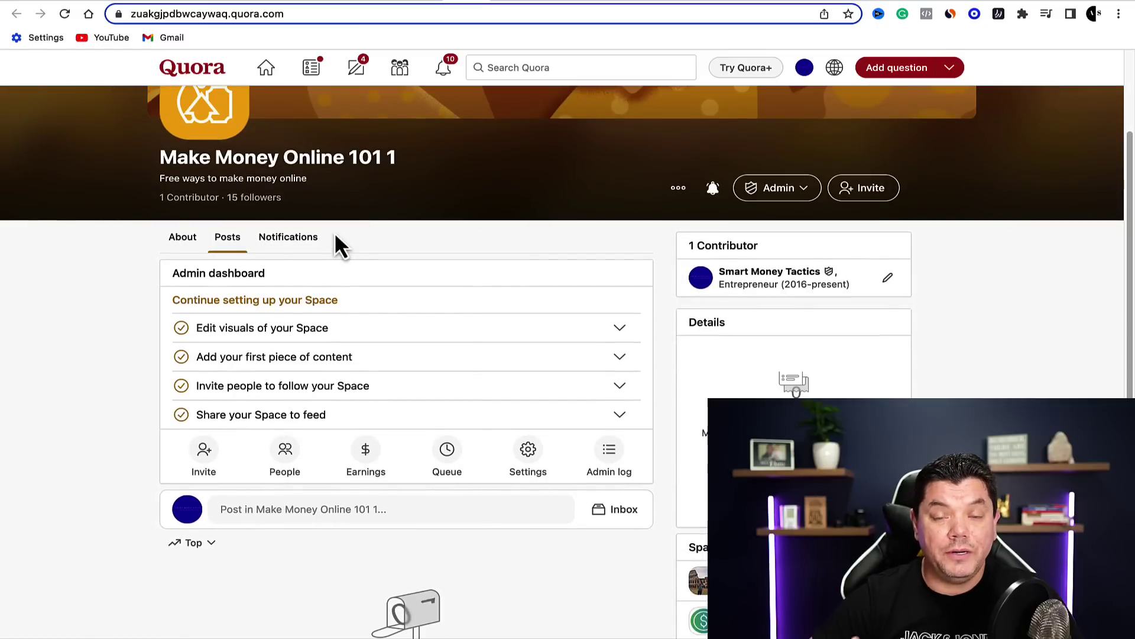
scroll(311, 268, down, 1)
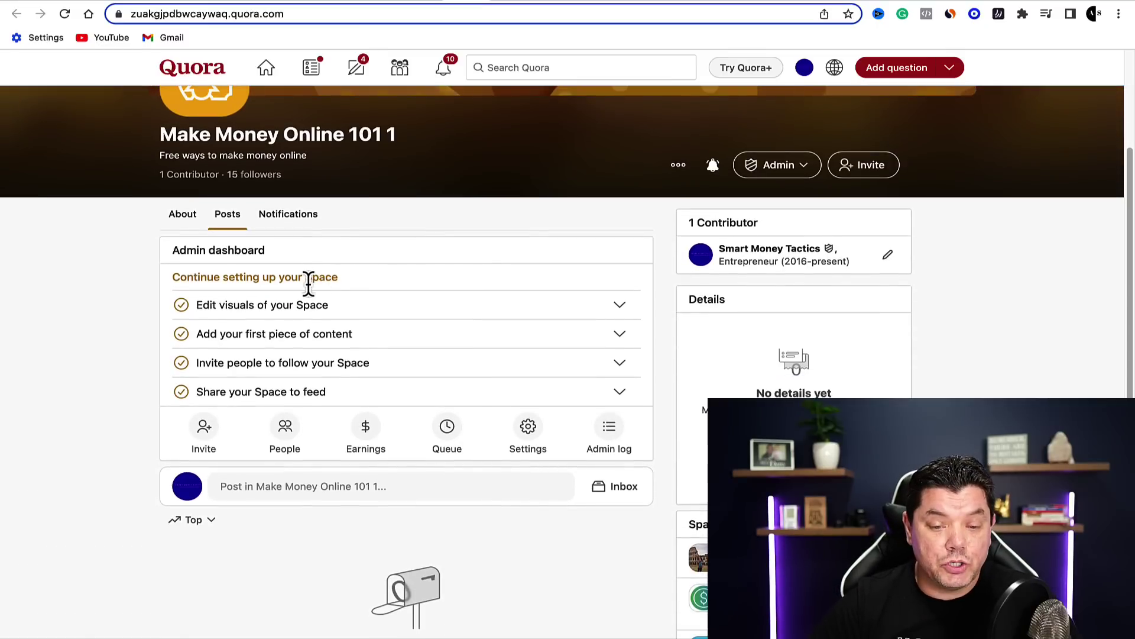
scroll(310, 284, up, 2)
scroll(267, 381, down, 2)
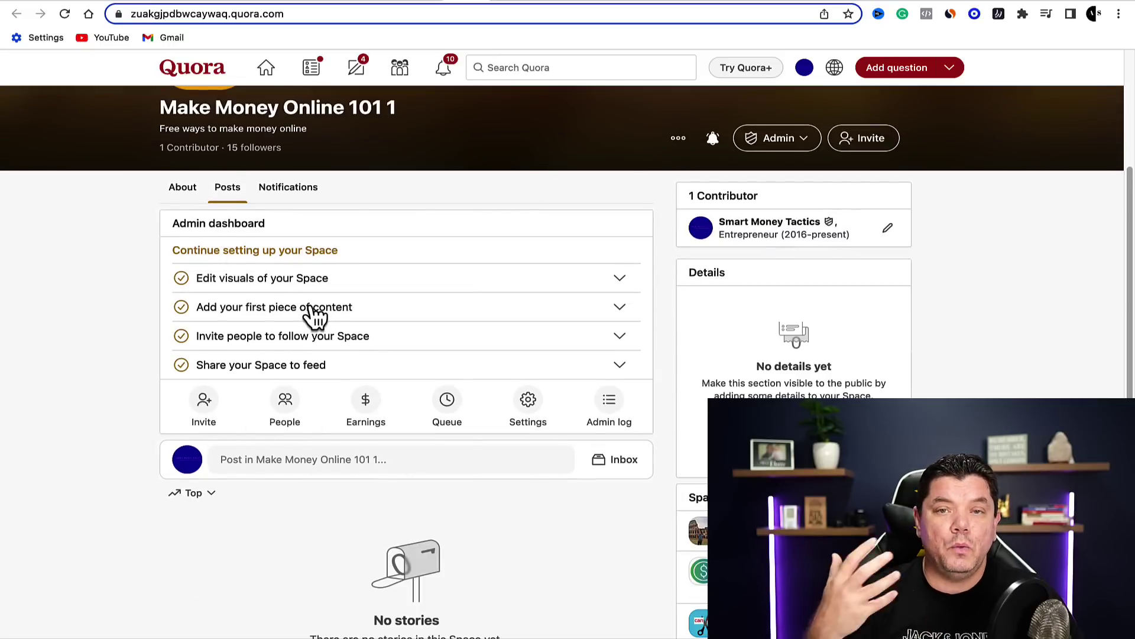
- View the Create a Space form from the Spaces list and return to the Make Money Online 101 1 Space
key(super+bracketleft)
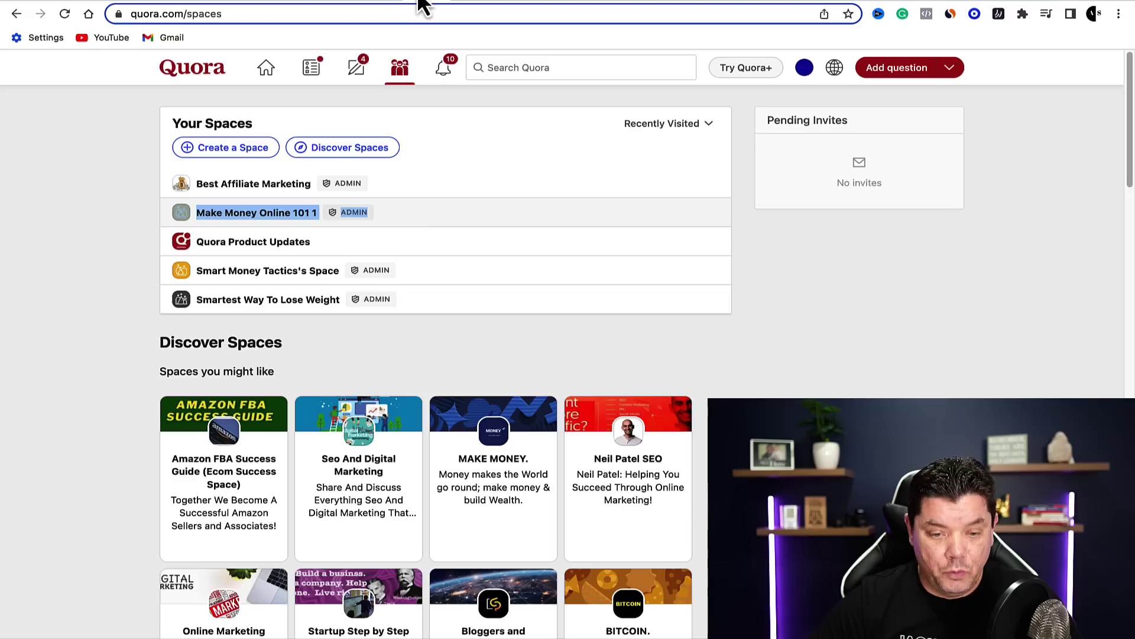
click(231, 148)
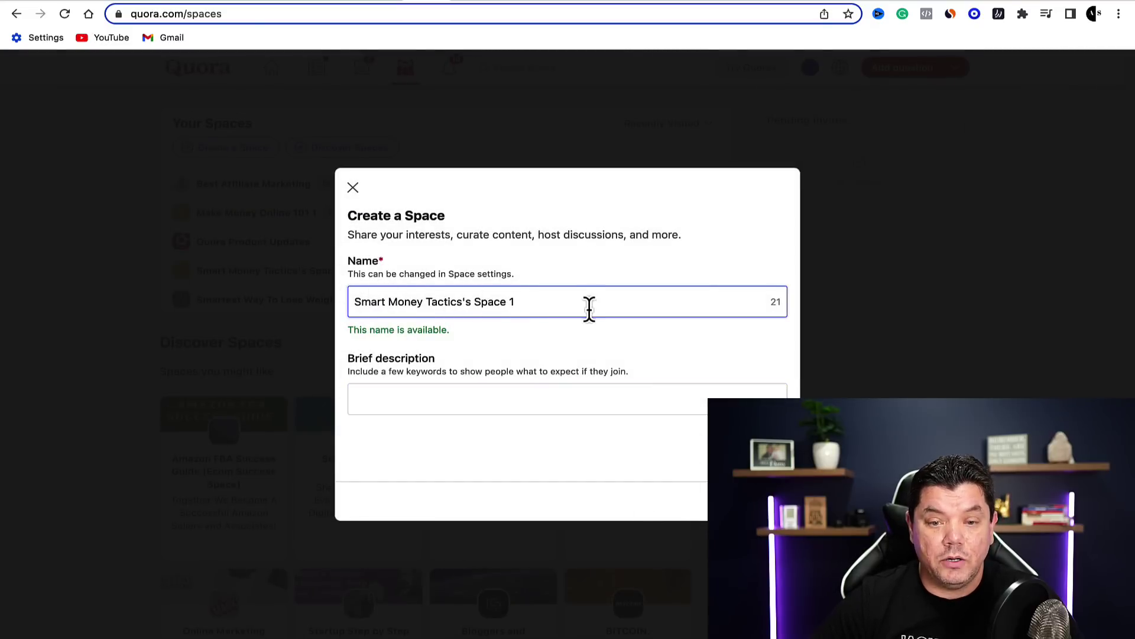
key(super+bracketright)
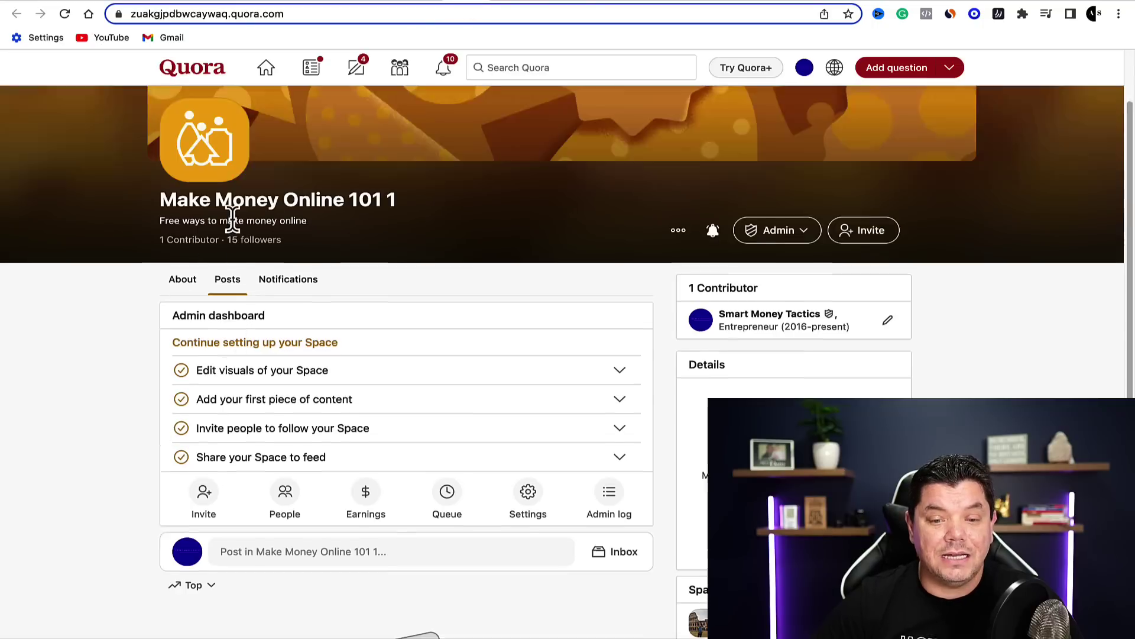
- Compare the Make Money Online 101 1 Space page with the branded Best Affiliate Marketing Space
scroll(309, 214, down, 3)
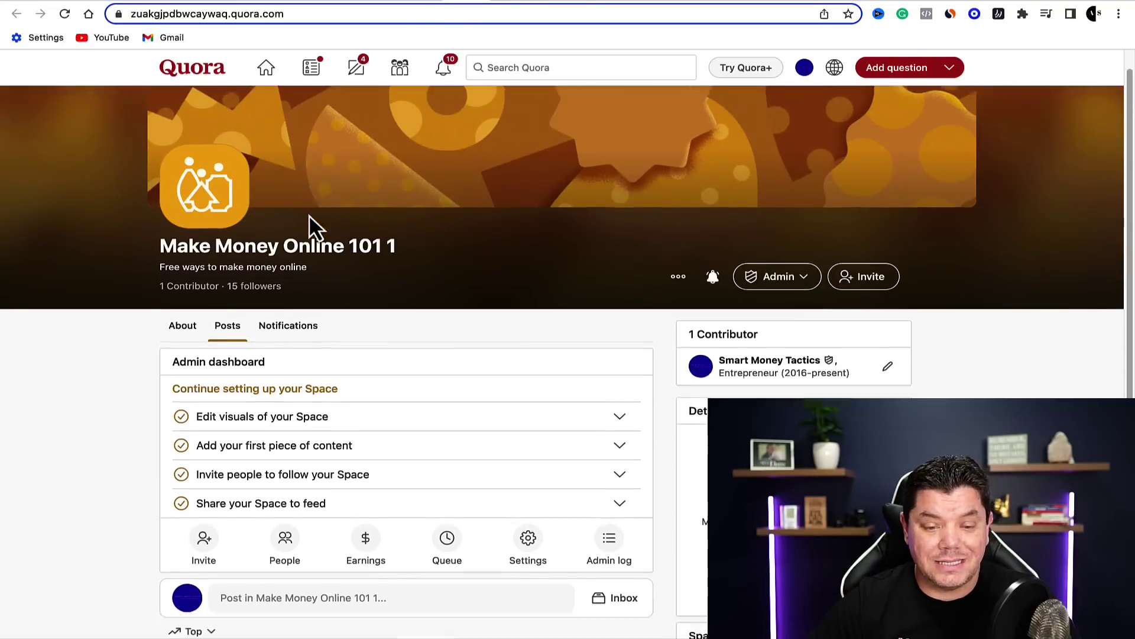
scroll(313, 237, up, 3)
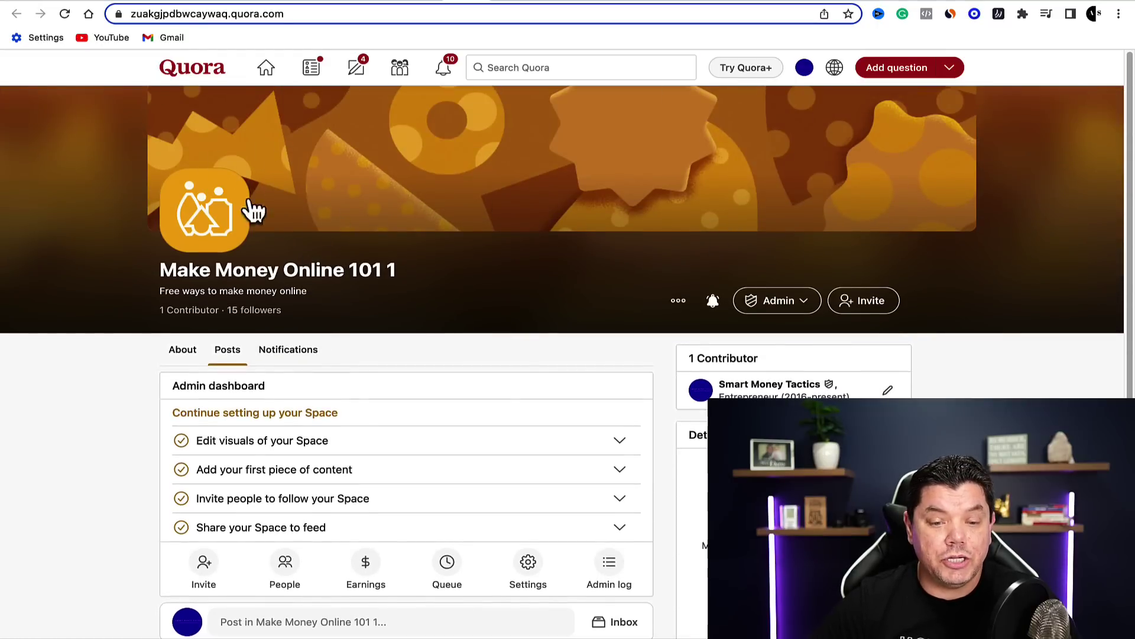
click(539, 3)
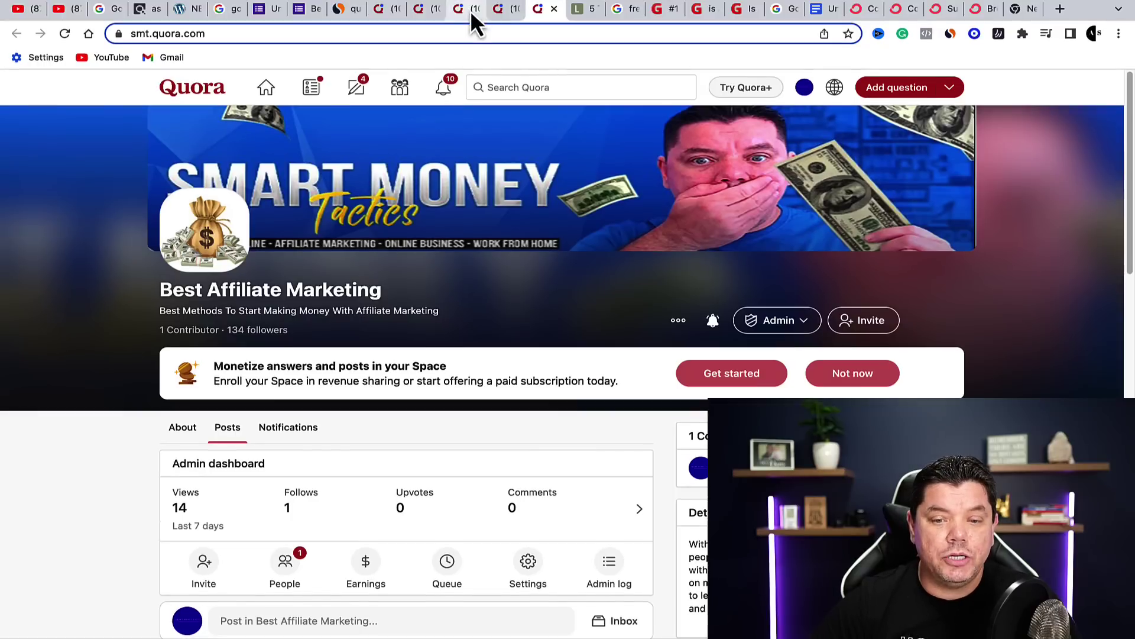
click(459, 10)
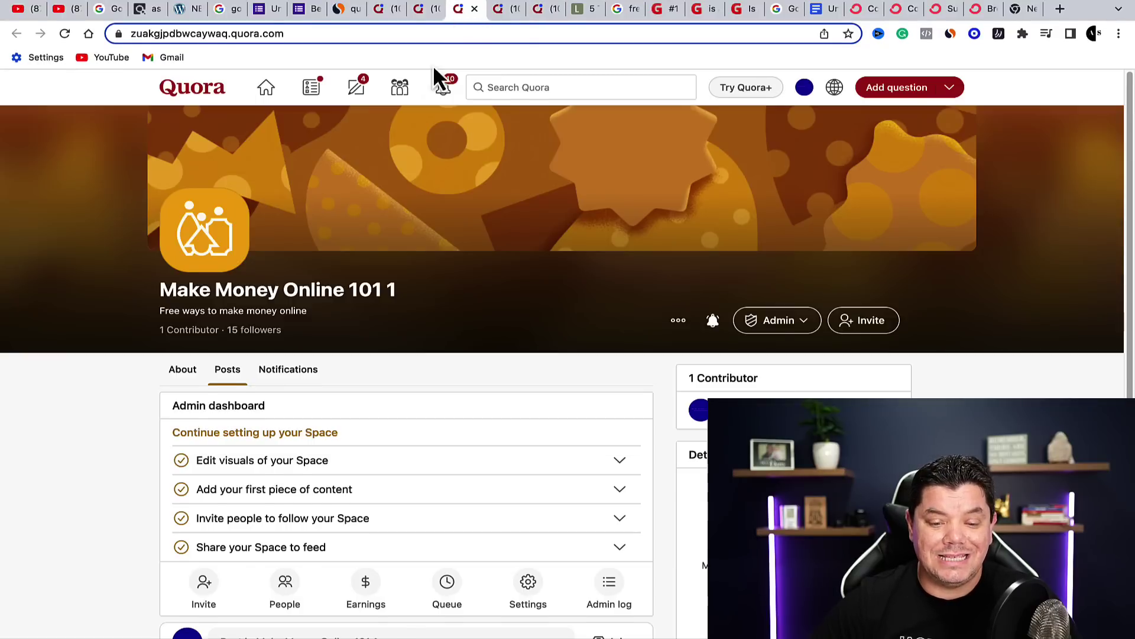
scroll(402, 284, down, 5)
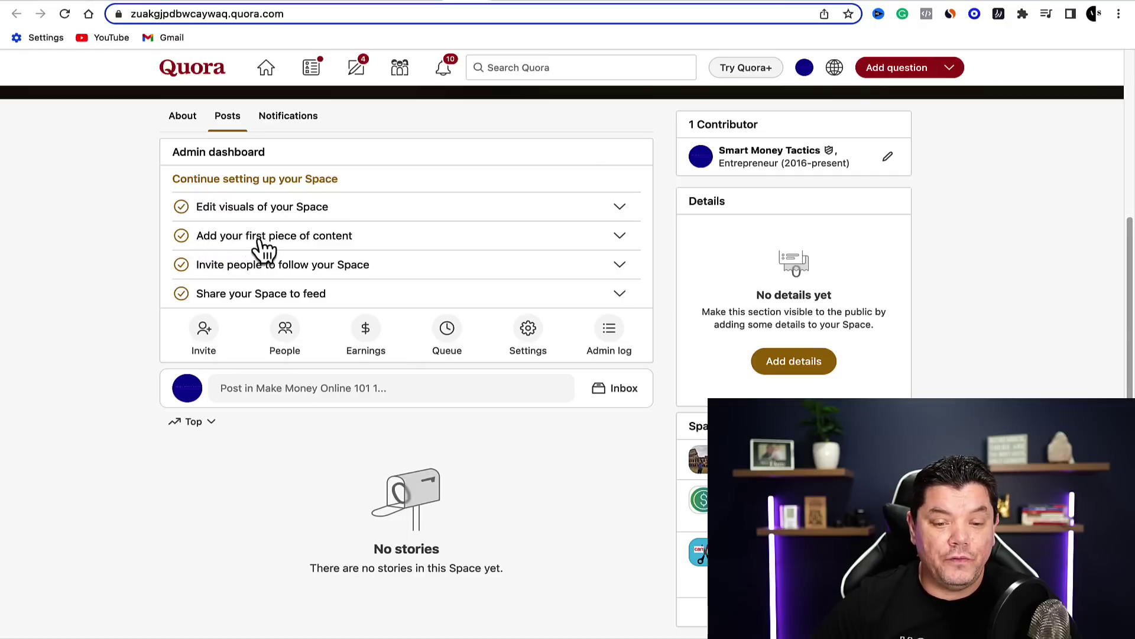
- Expand the first piece of content setup item and view its Create Post and Add Question forms without posting
click(336, 243)
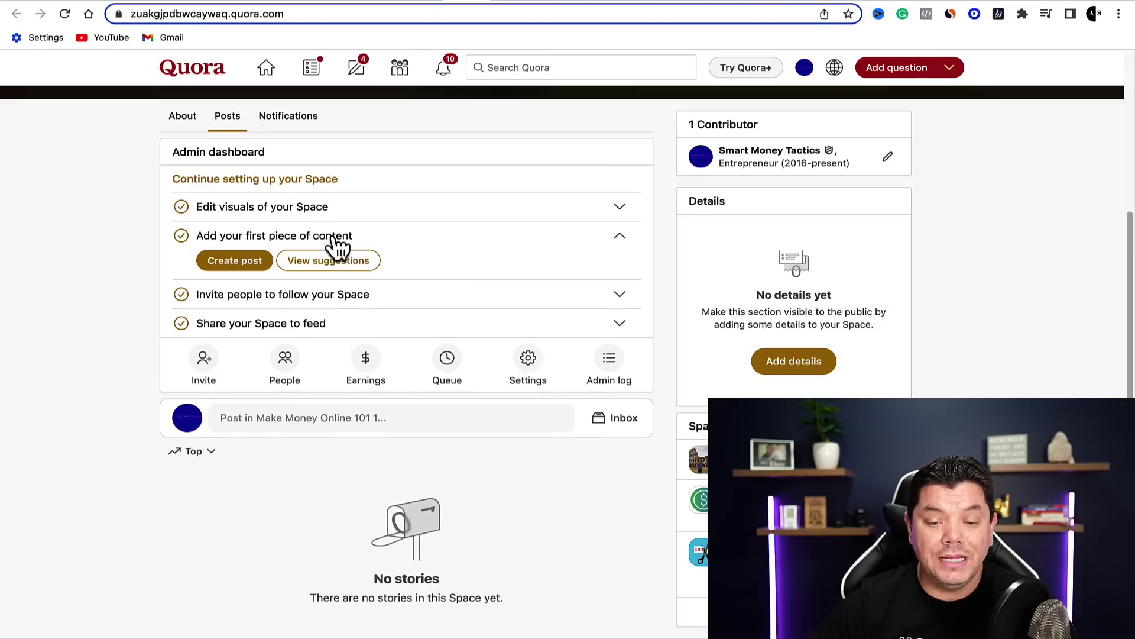
click(235, 261)
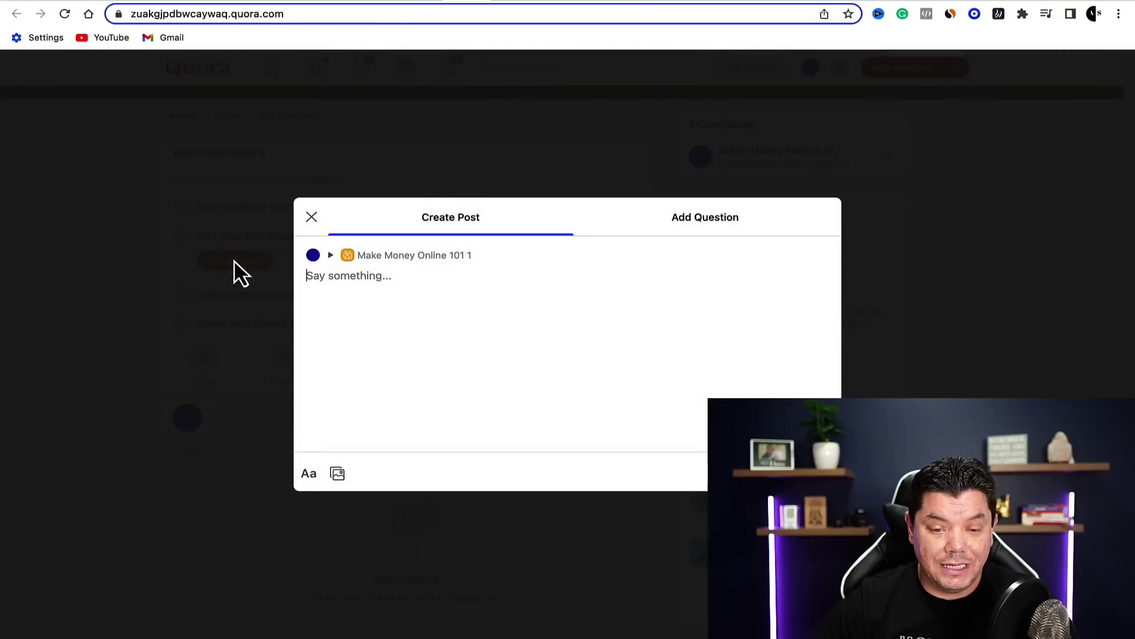
click(731, 235)
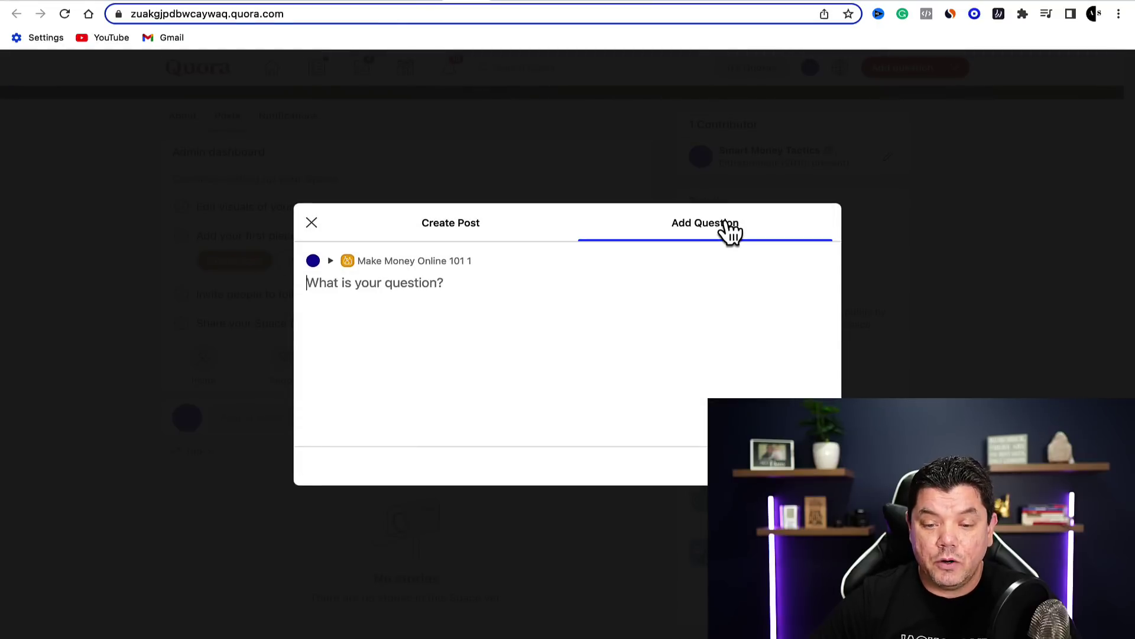
click(458, 239)
click(312, 218)
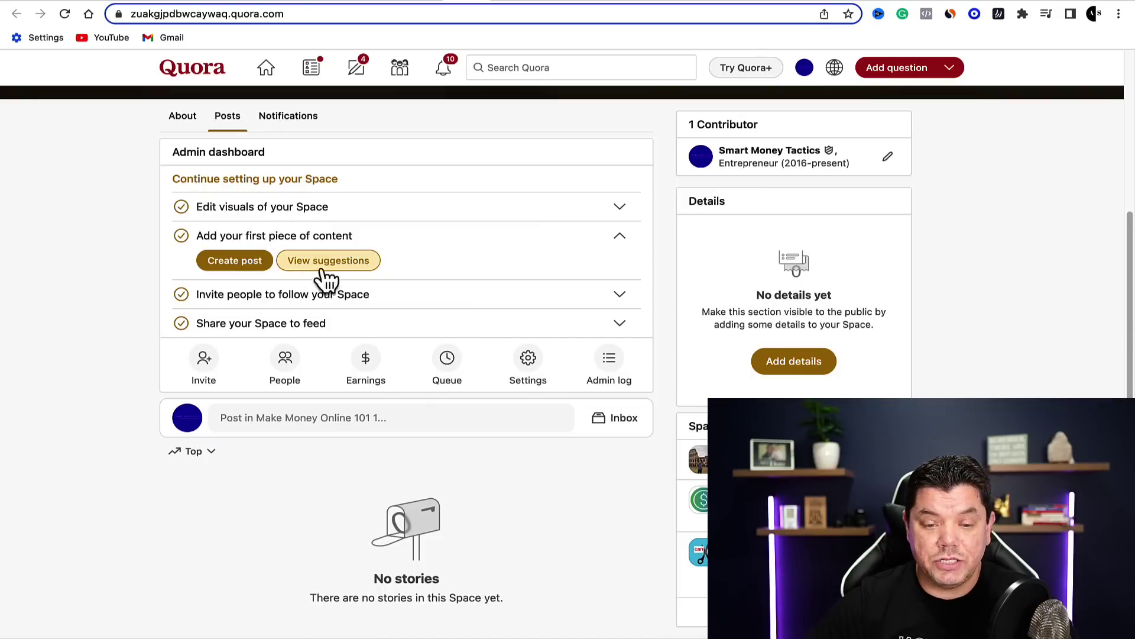
- Open the content suggestions for the Make Money Online 101 1 Space, checking its submissions as well
click(335, 265)
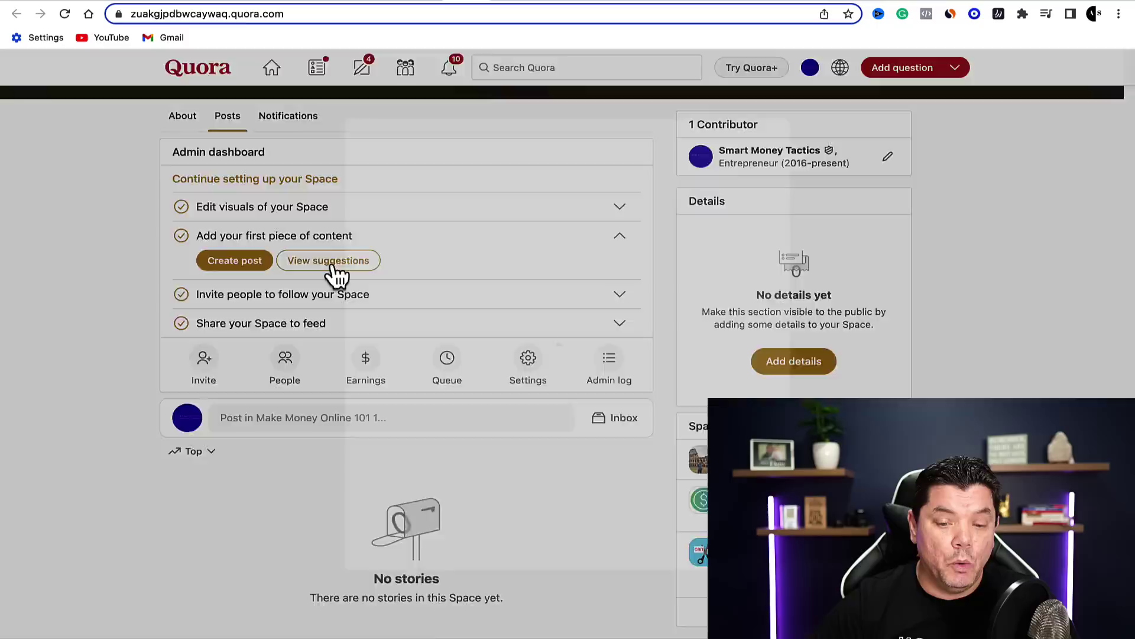
click(449, 168)
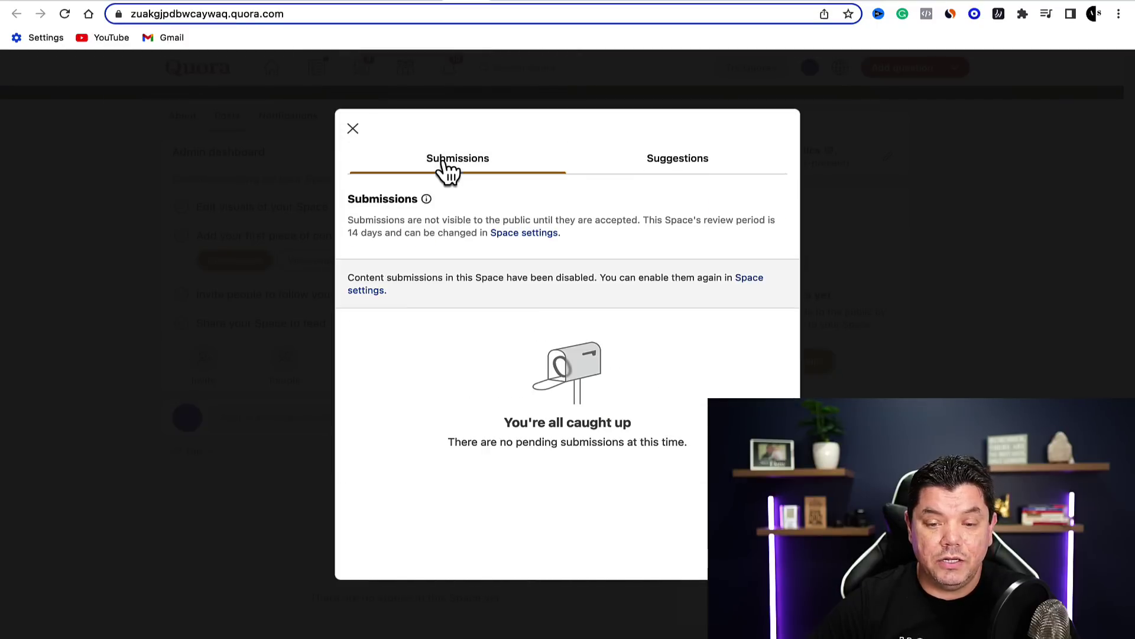
click(660, 177)
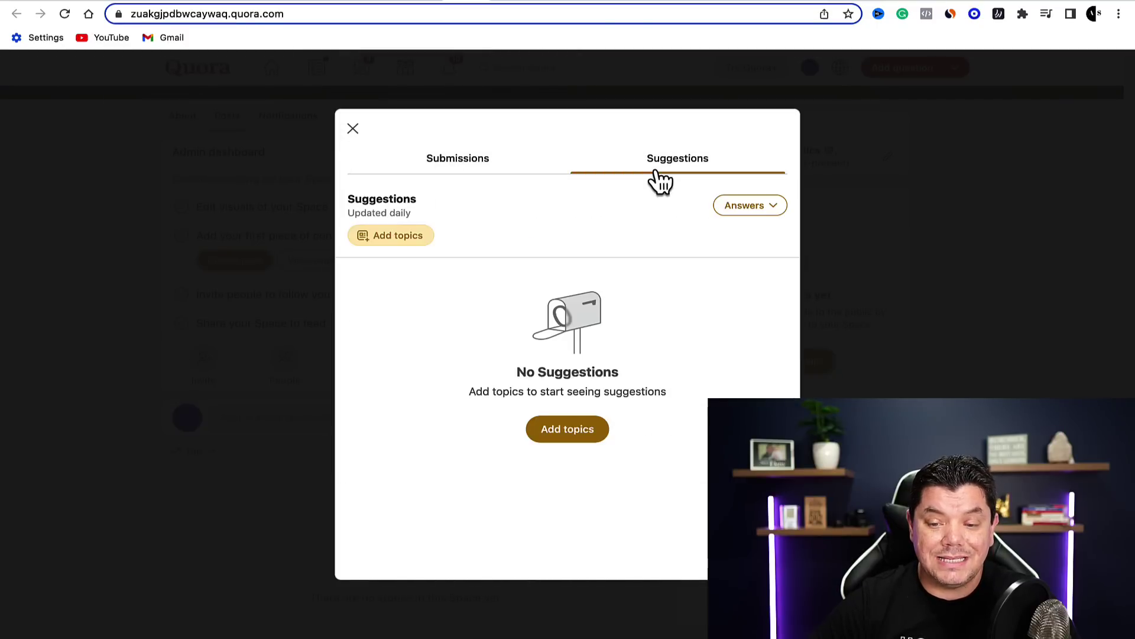
- Search the suggestion topics for "affiliate marketing" and add the Affiliate Marketing topic
click(388, 248)
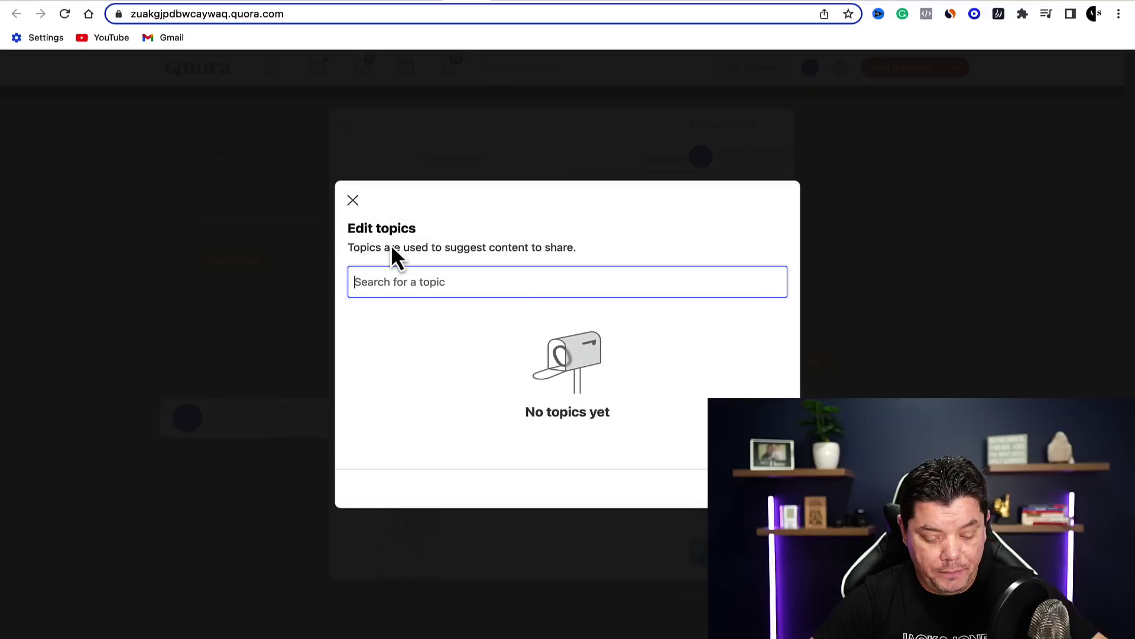
text(affiliate )
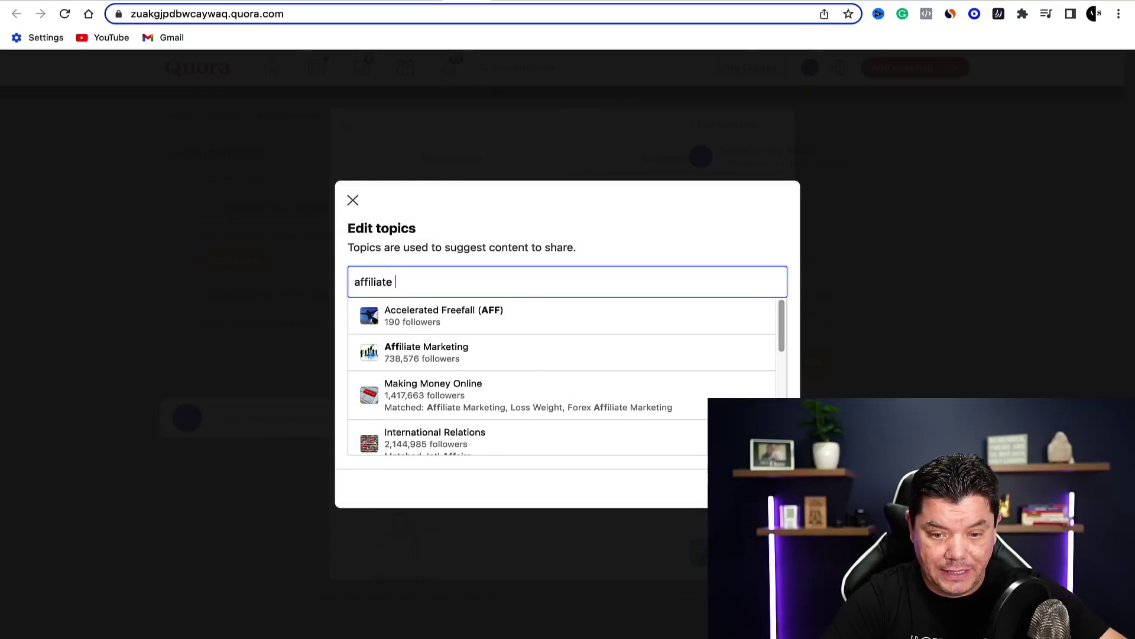
text(marketing)
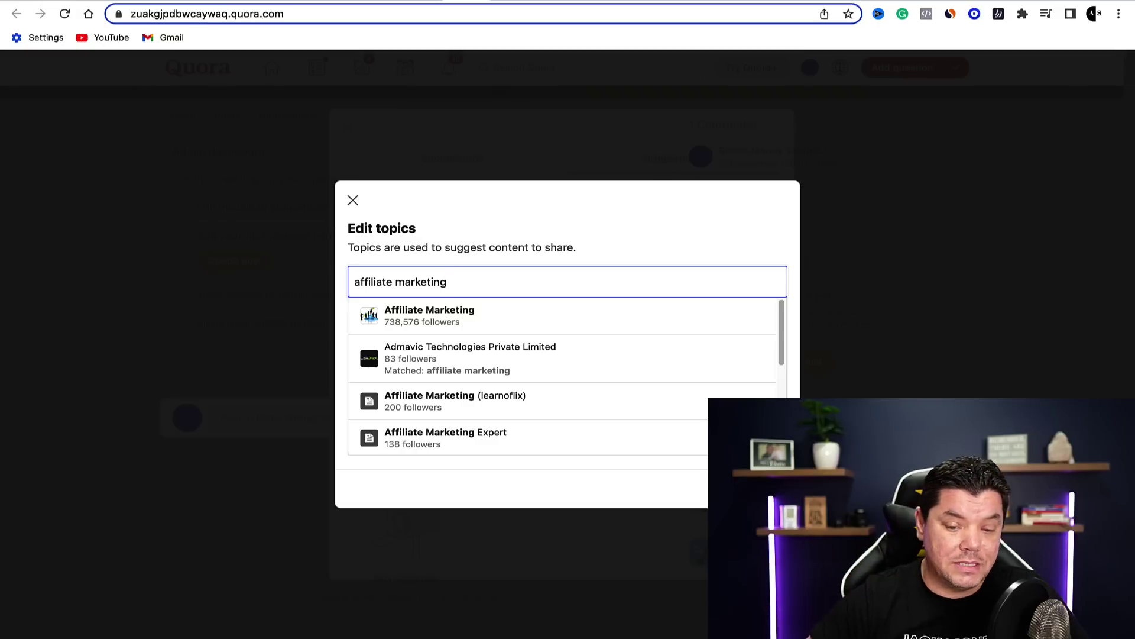
click(409, 319)
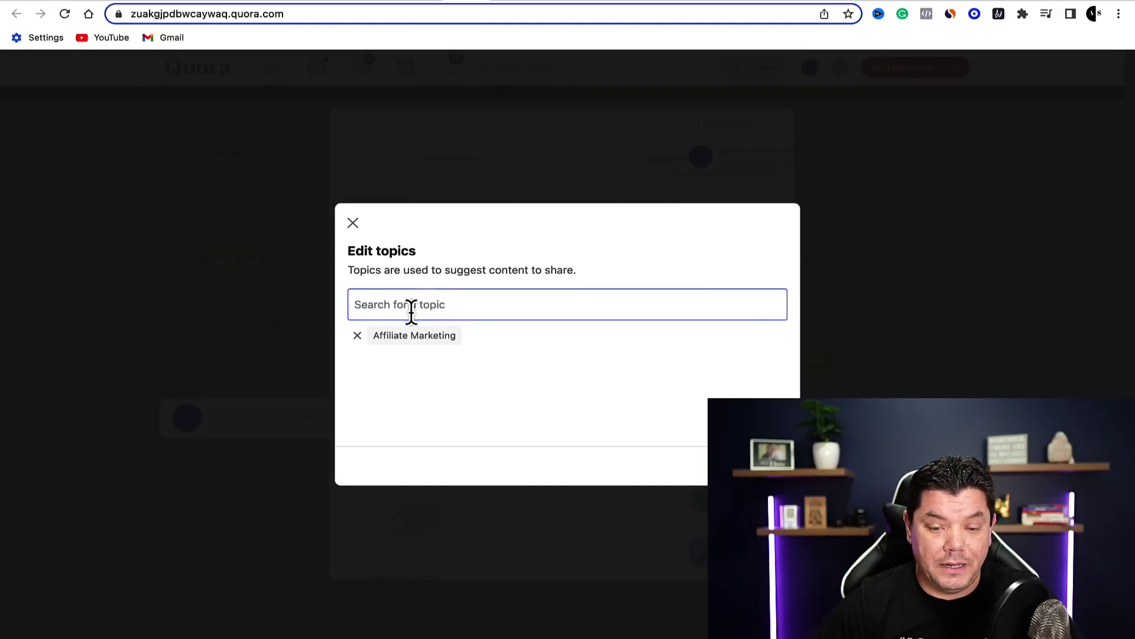
- Search for "Make Money online" and add the Making Money Online topic to the Space
text(Mak)
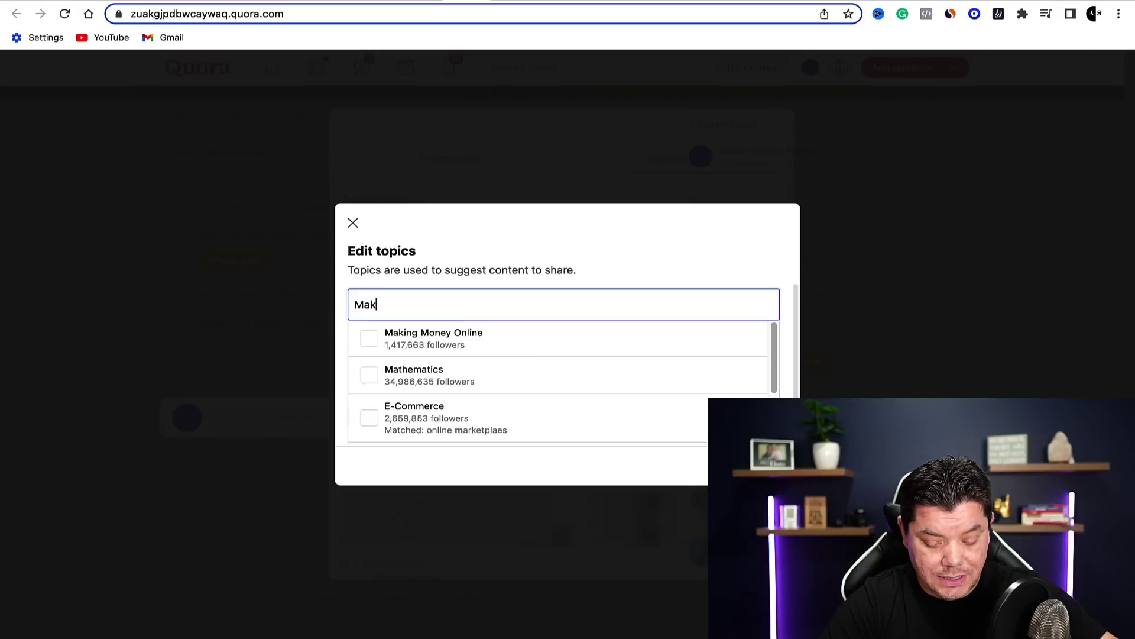
text(e Mone)
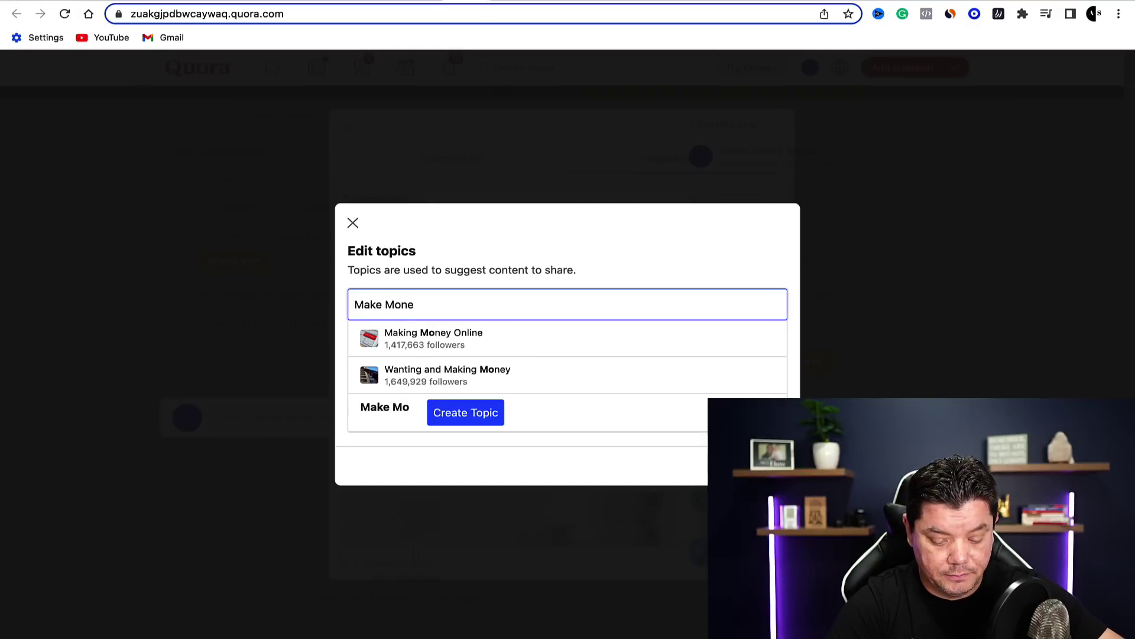
text(y online)
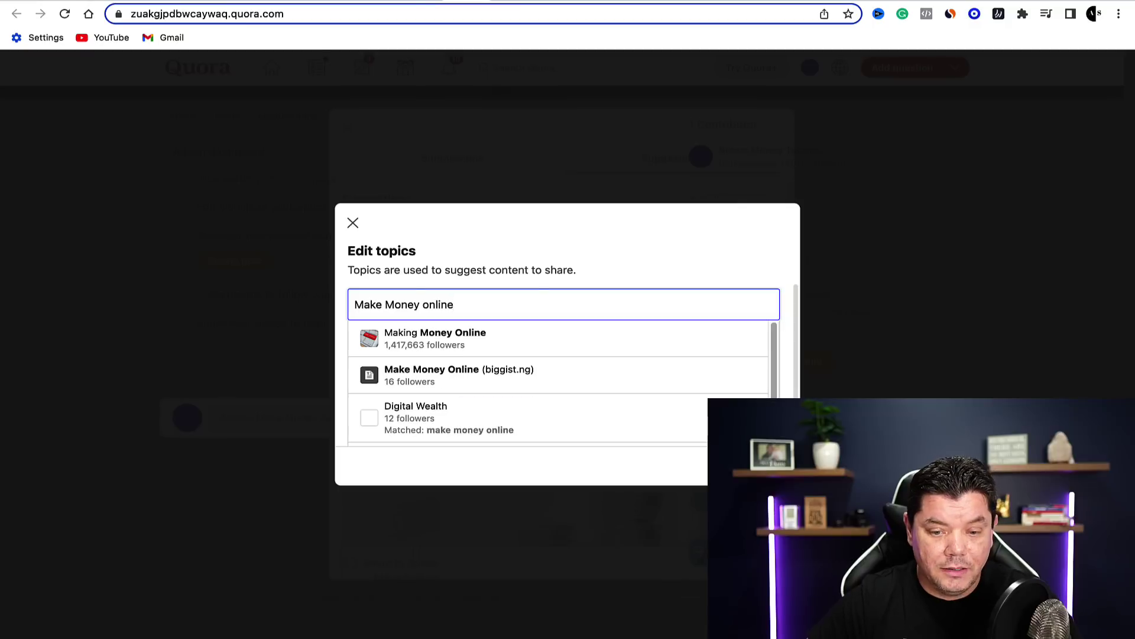
click(430, 343)
- Search the suggestion topics for "Online business" and add the Online Businesses topic to the Space
click(414, 304)
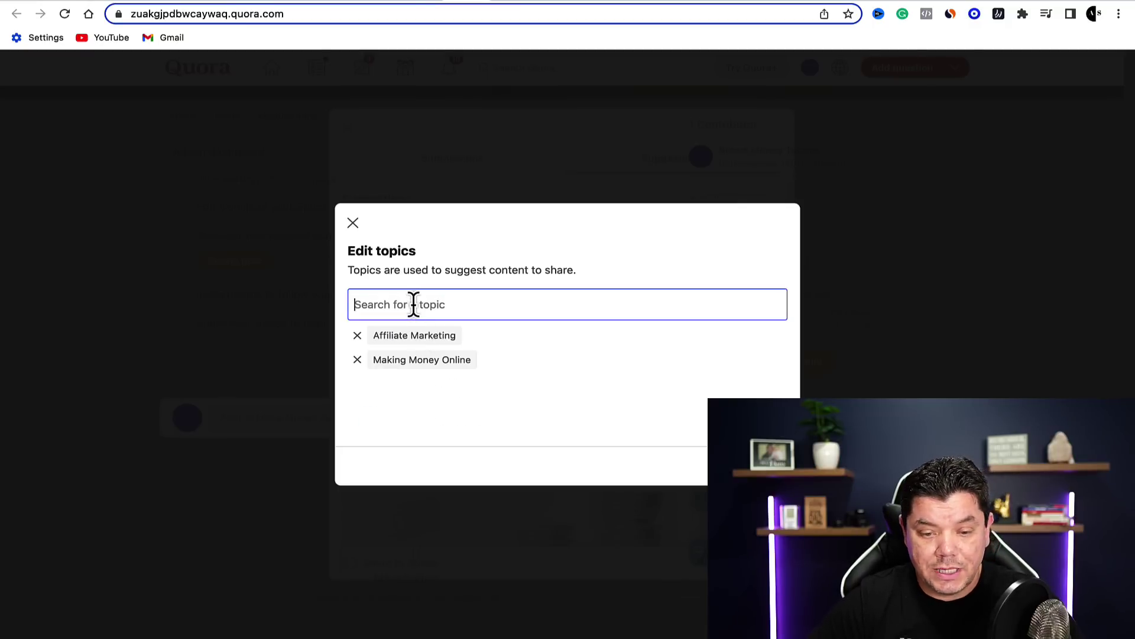
text(Online business)
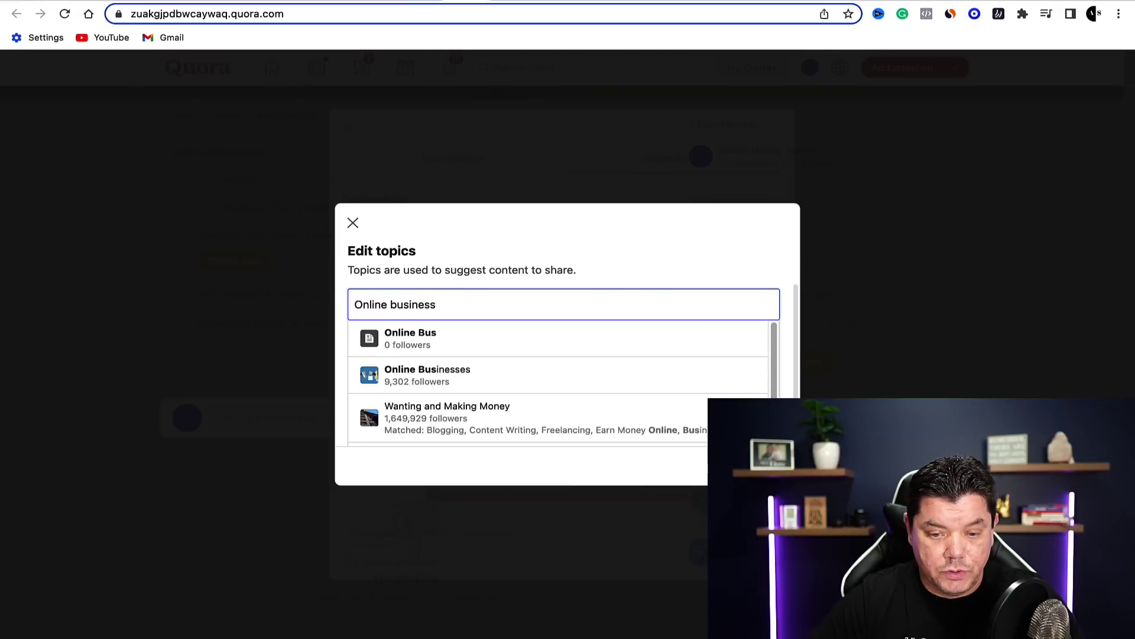
click(431, 341)
- Search the topics for "entrepre", add the Entrepreneurship topic, and save the Space's topic list
click(452, 307)
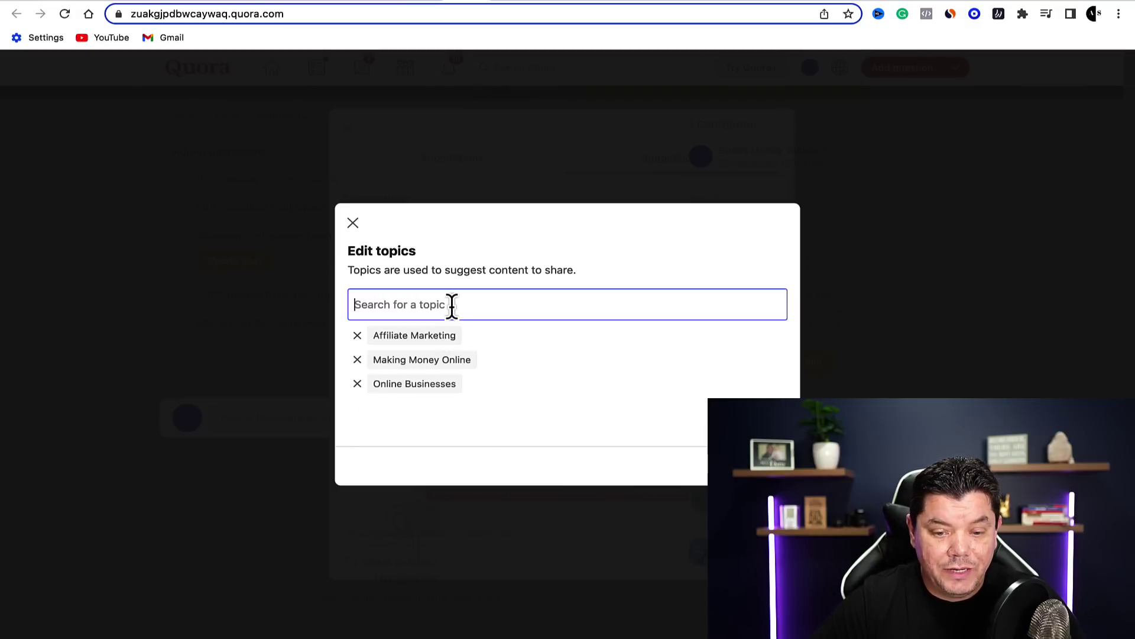
text(entre)
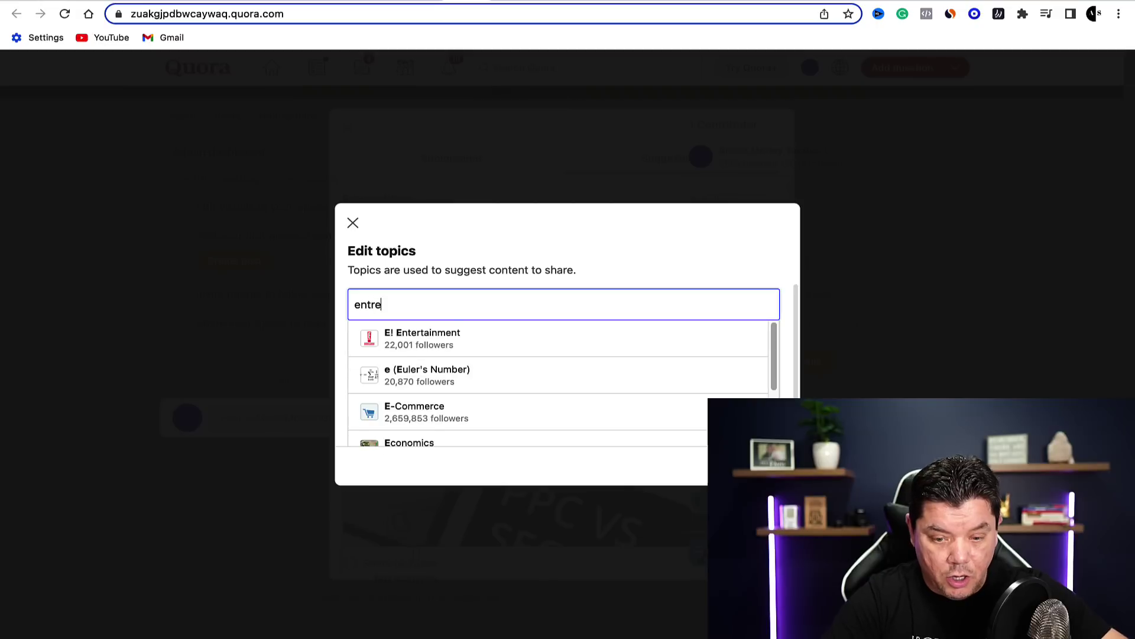
text(pre)
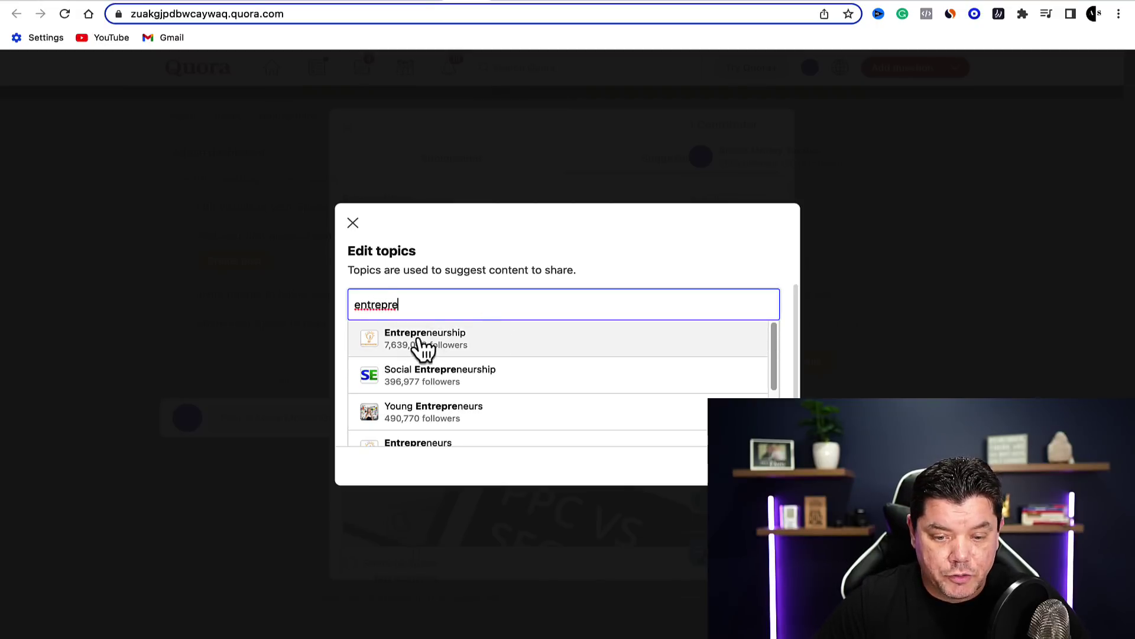
scroll(426, 408, down, 1)
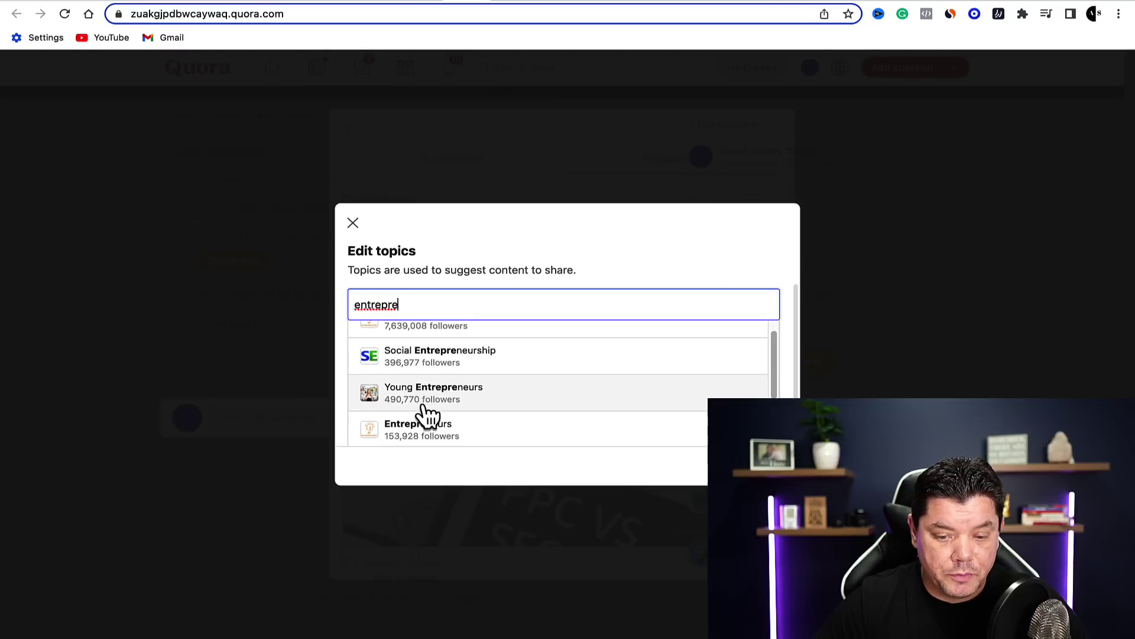
scroll(426, 415, down, 1)
scroll(425, 413, up, 2)
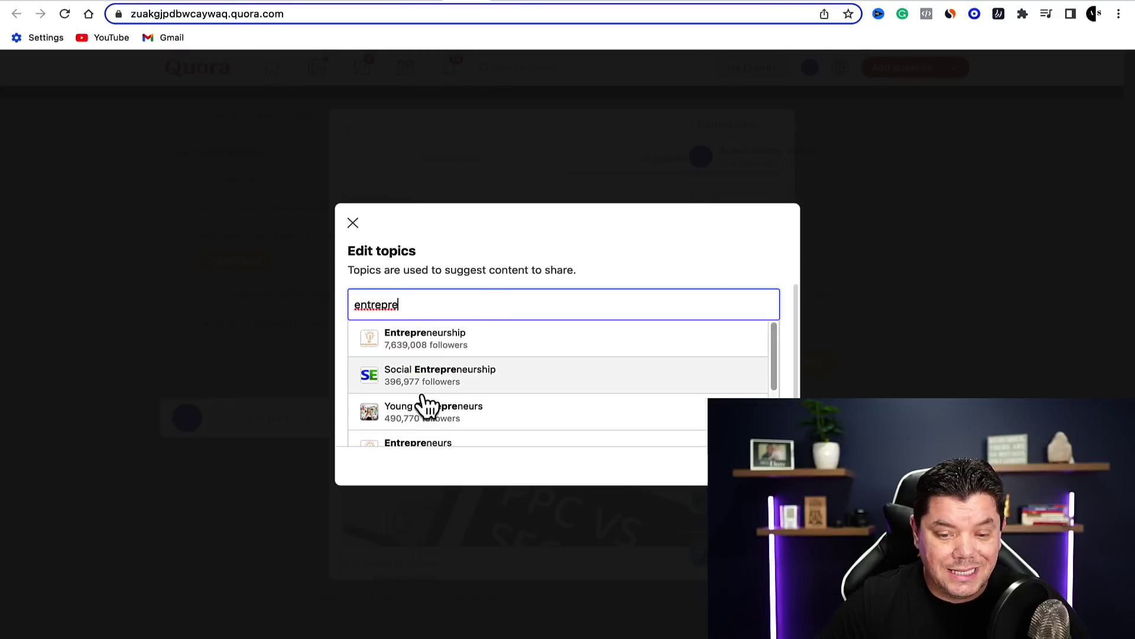
click(421, 340)
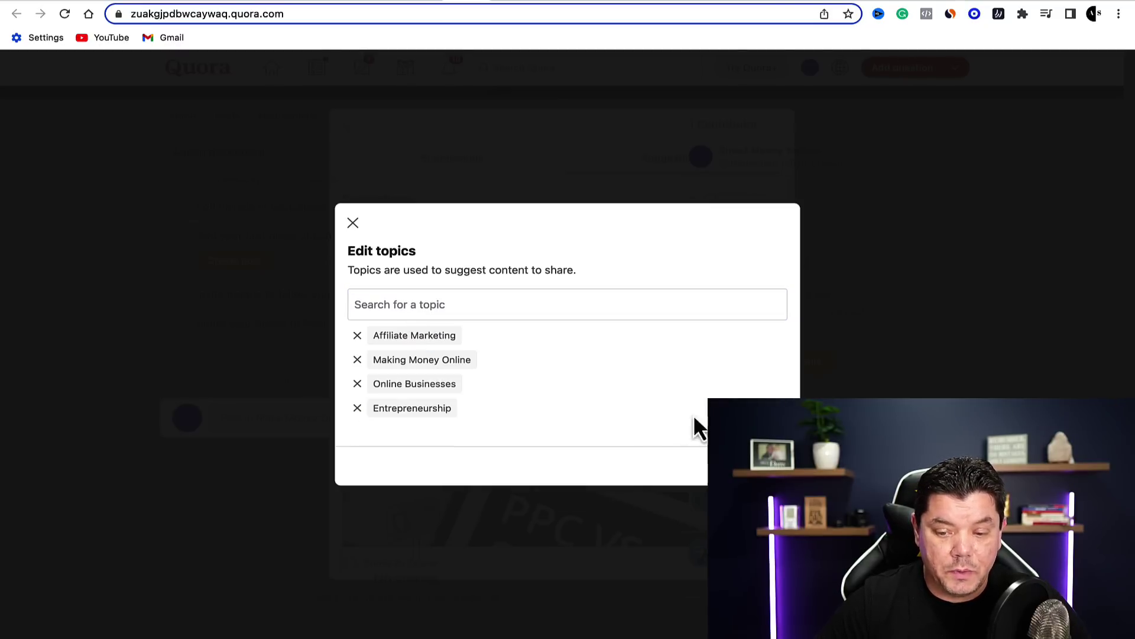
click(763, 465)
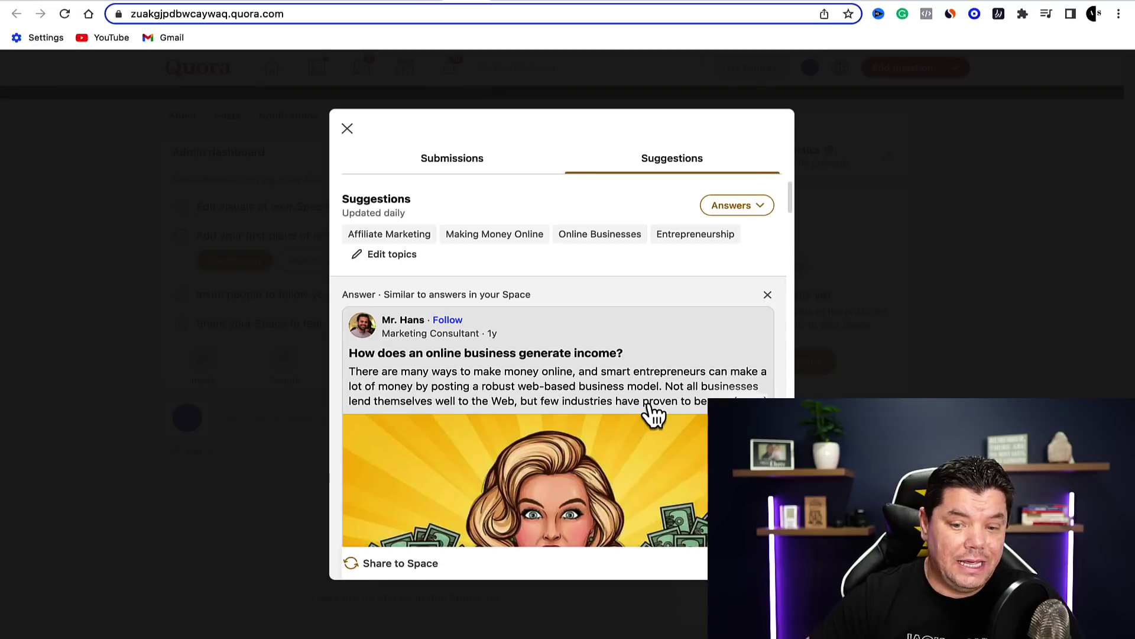
- Browse the suggested answers for the chosen topics without sharing any, and close the suggestions
scroll(600, 350, down, 15)
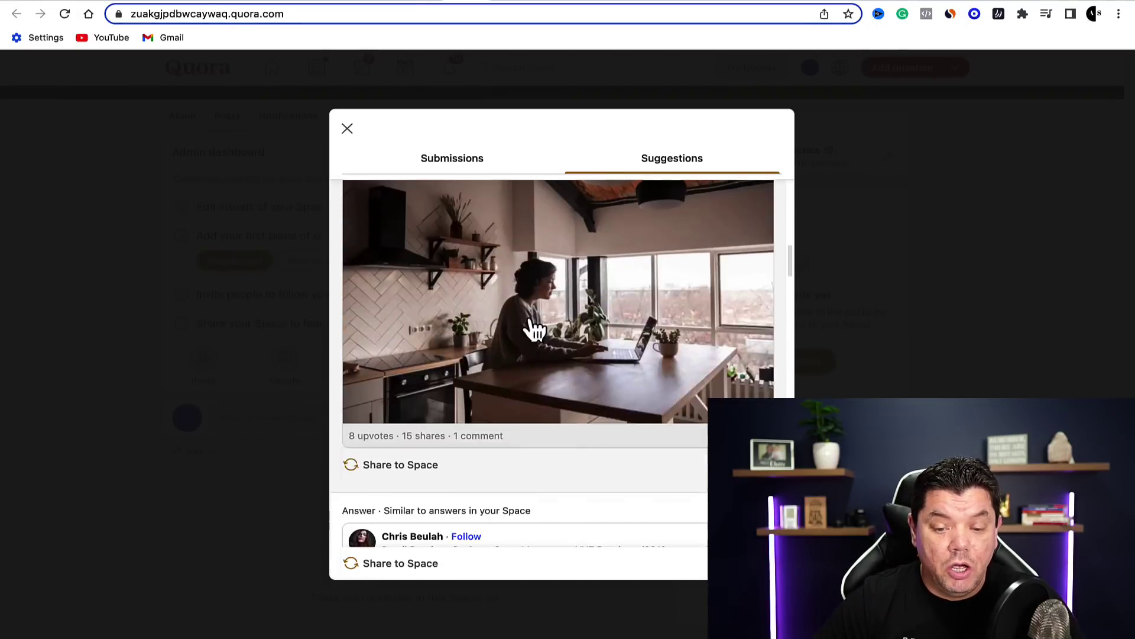
scroll(532, 327, down, 10)
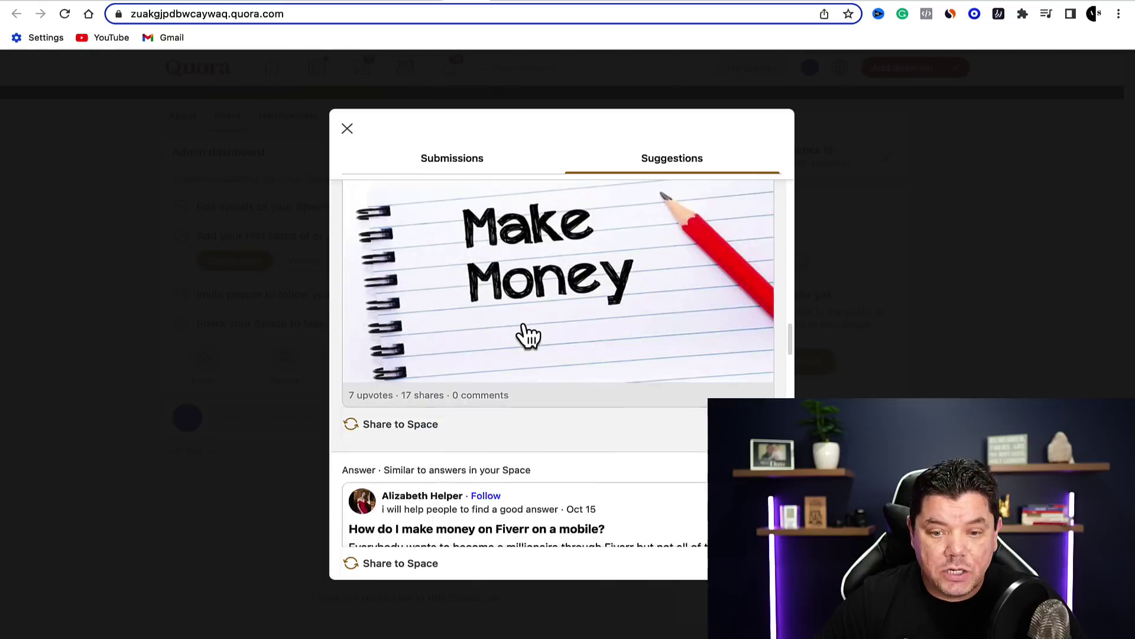
scroll(528, 336, down, 8)
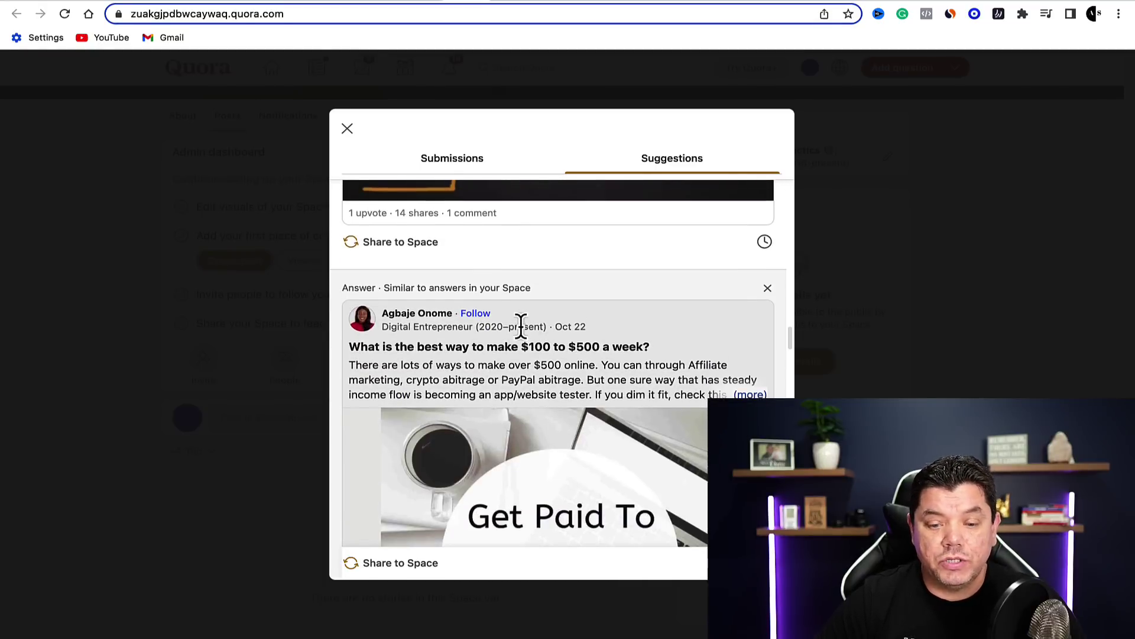
scroll(431, 319, down, 10)
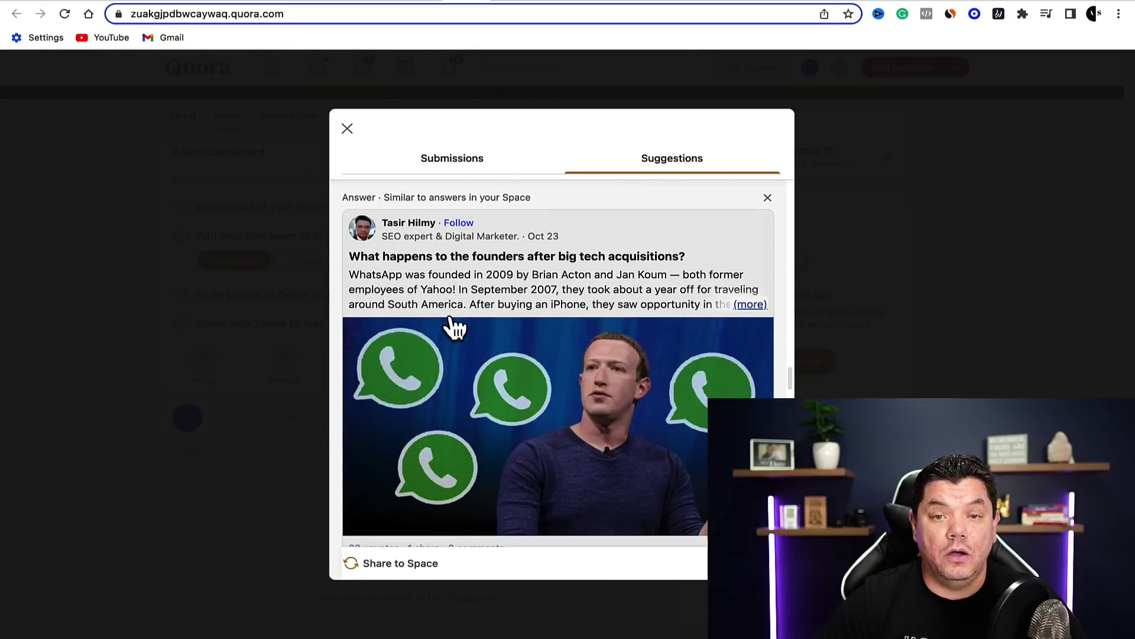
scroll(452, 319, down, 10)
scroll(473, 304, up, 15)
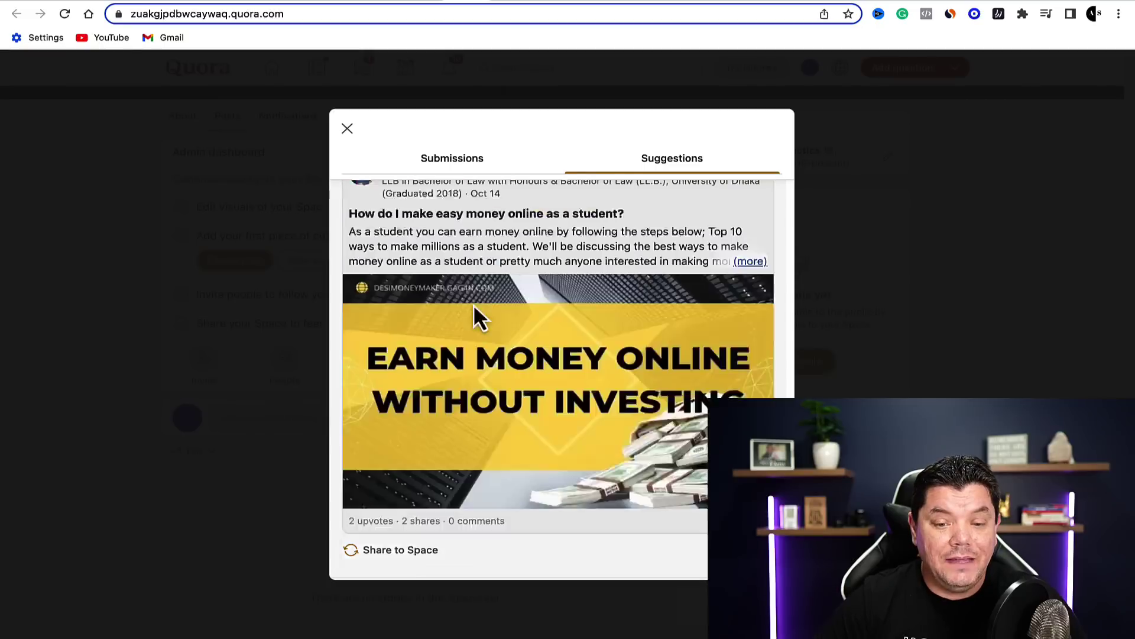
scroll(474, 296, up, 10)
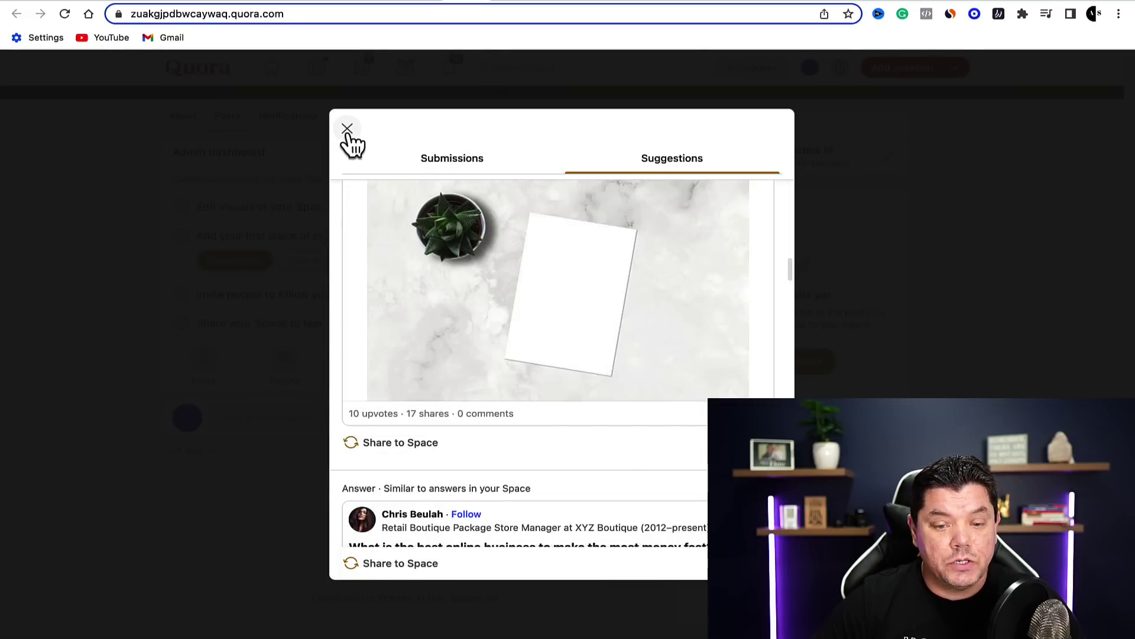
click(347, 130)
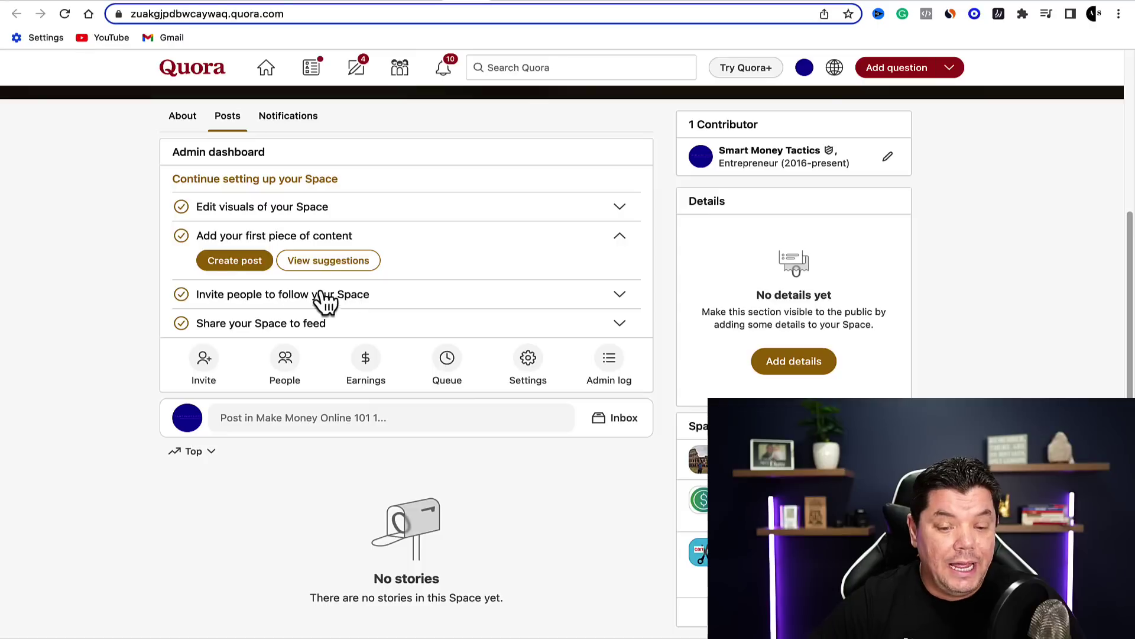
- Check the setup item for sharing the Space to feed, and view the Create Post and Add Question forms for the Space
click(259, 330)
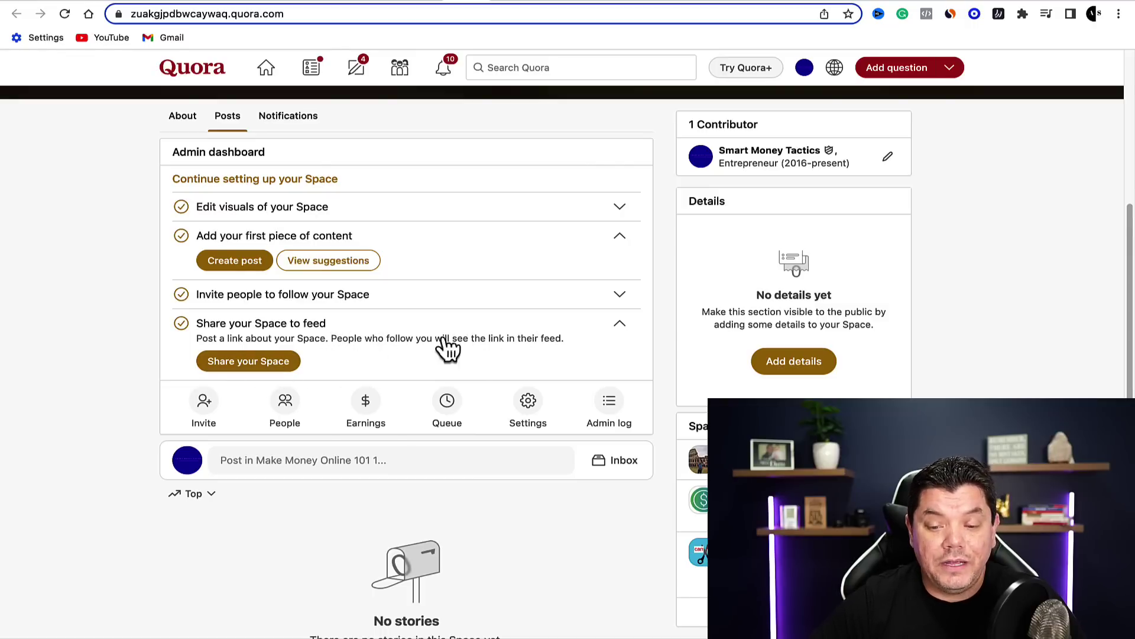
click(619, 325)
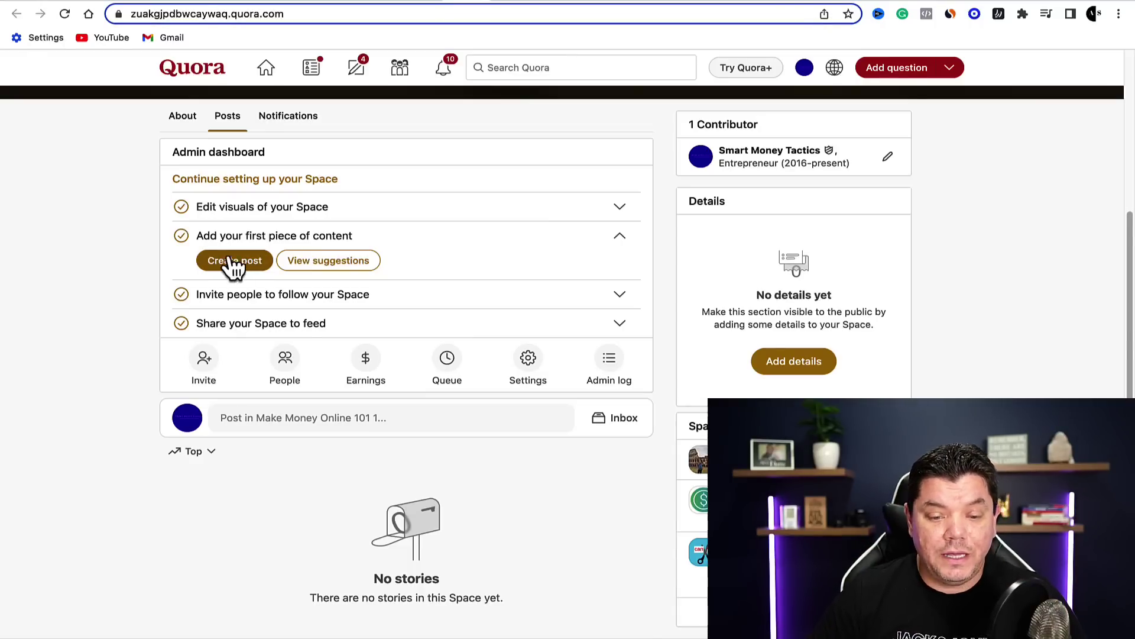
click(234, 263)
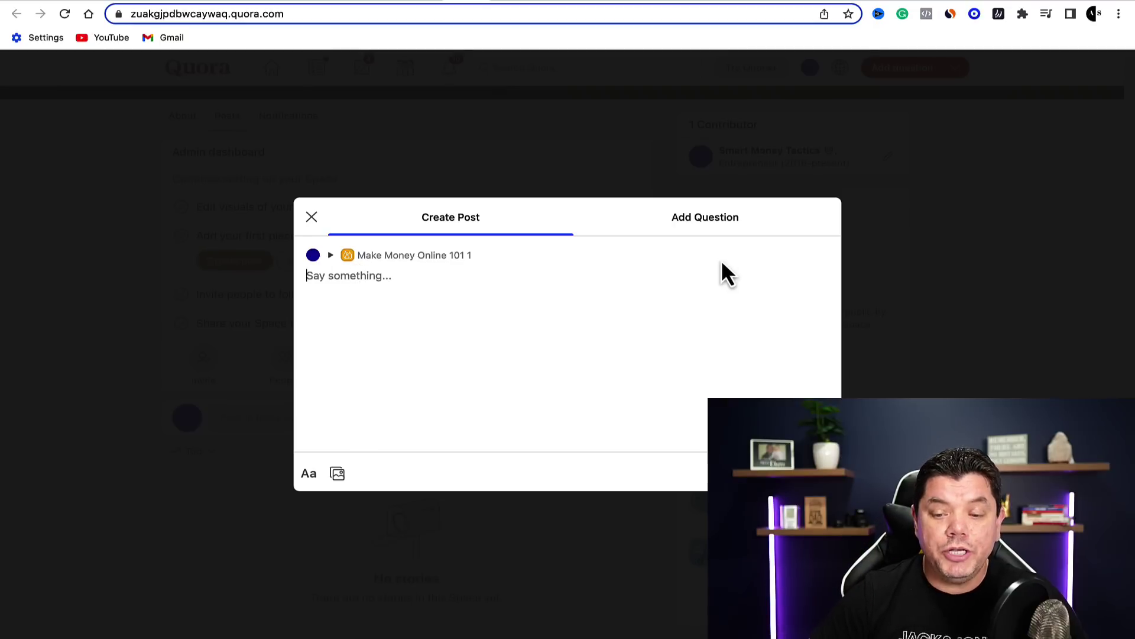
click(705, 231)
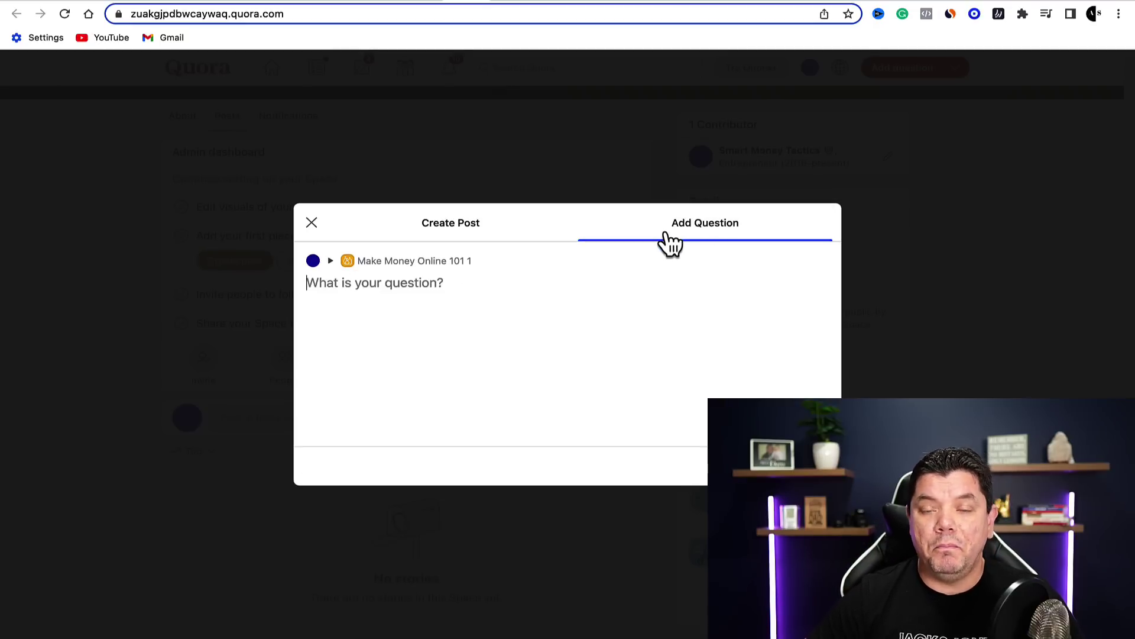
click(448, 237)
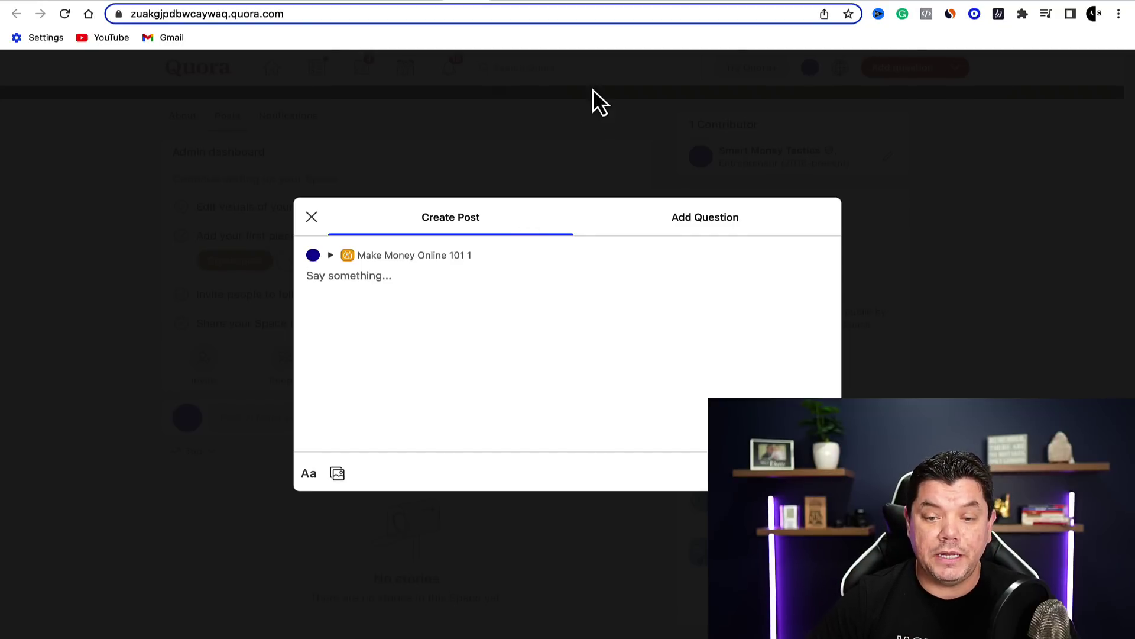
- Switch to the Google results for "free articles to use" and browse the free articles on the Articles Factory homepage
click(620, 5)
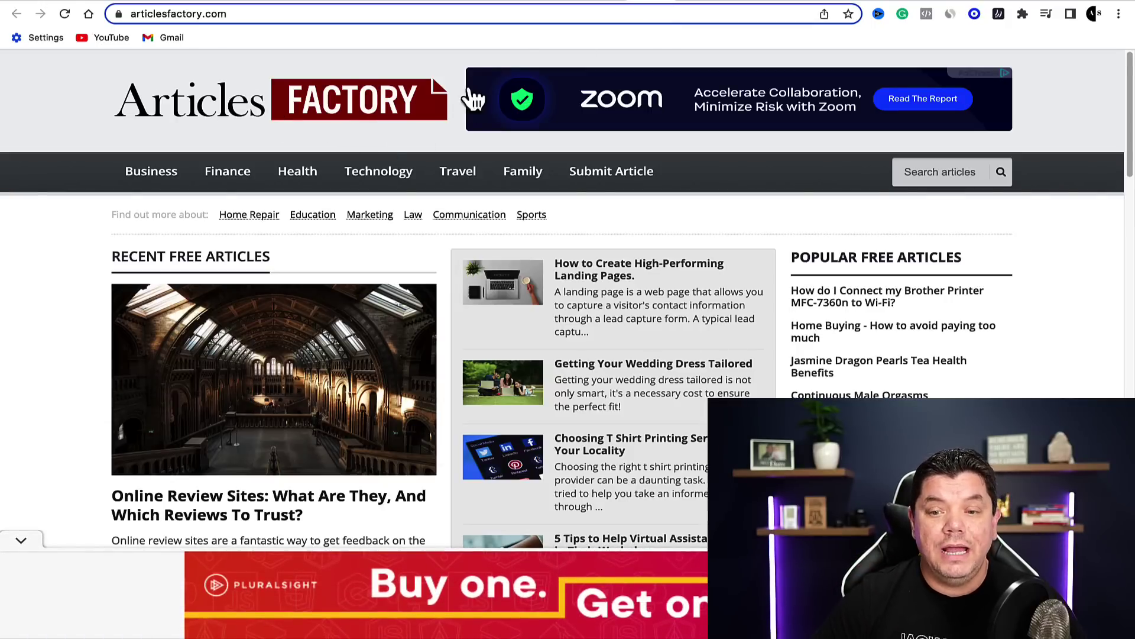
key(ctrl+w)
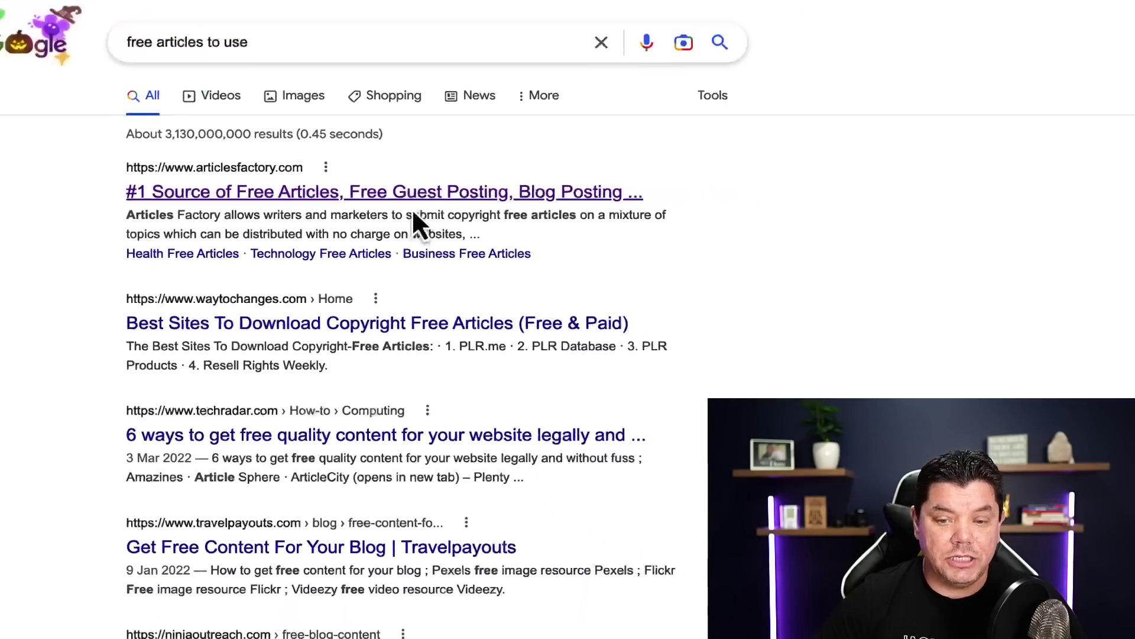
click(350, 207)
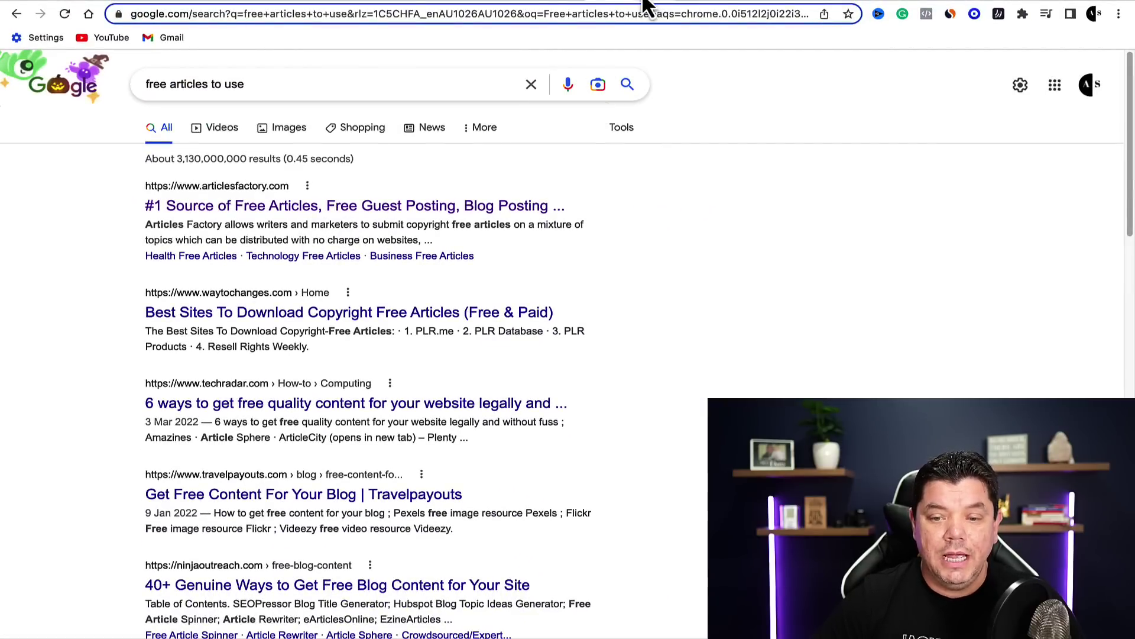
scroll(491, 213, down, 20)
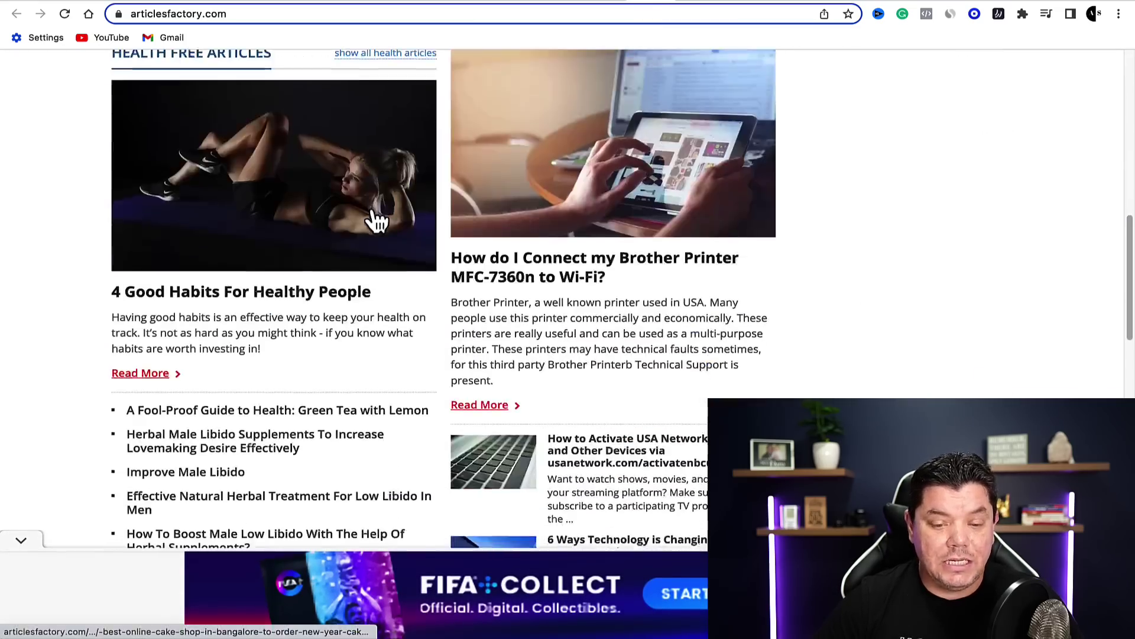
scroll(440, 197, down, 3)
scroll(448, 190, up, 20)
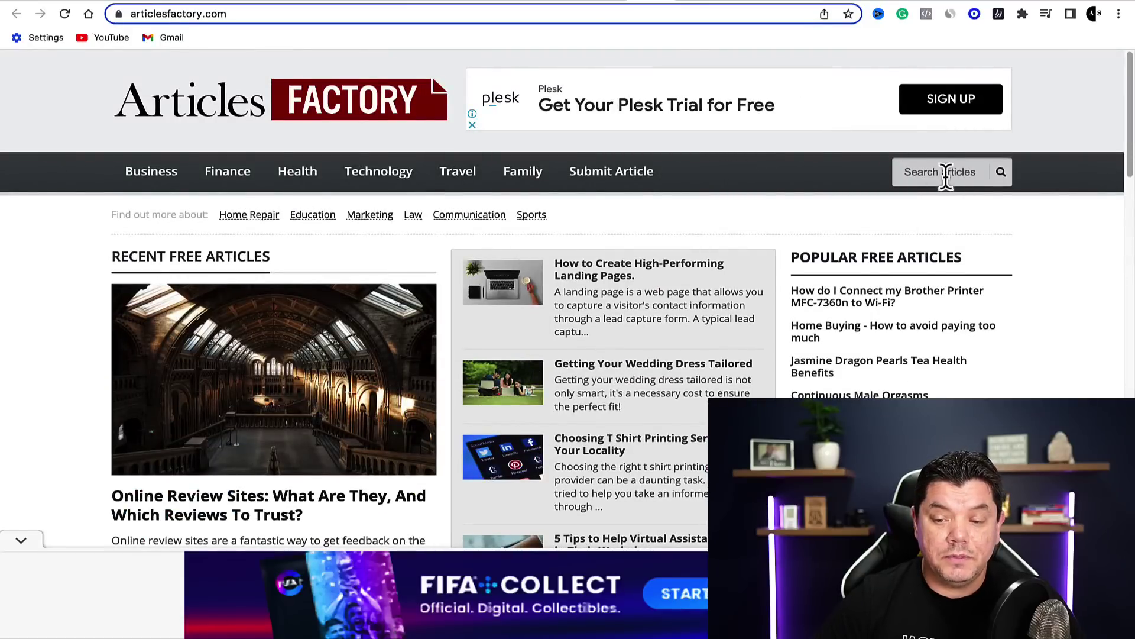
- Bring up Articles Factory's "Is Affiliate Marketing Right For You" free articles listing and look through its entries
click(946, 178)
click(964, 211)
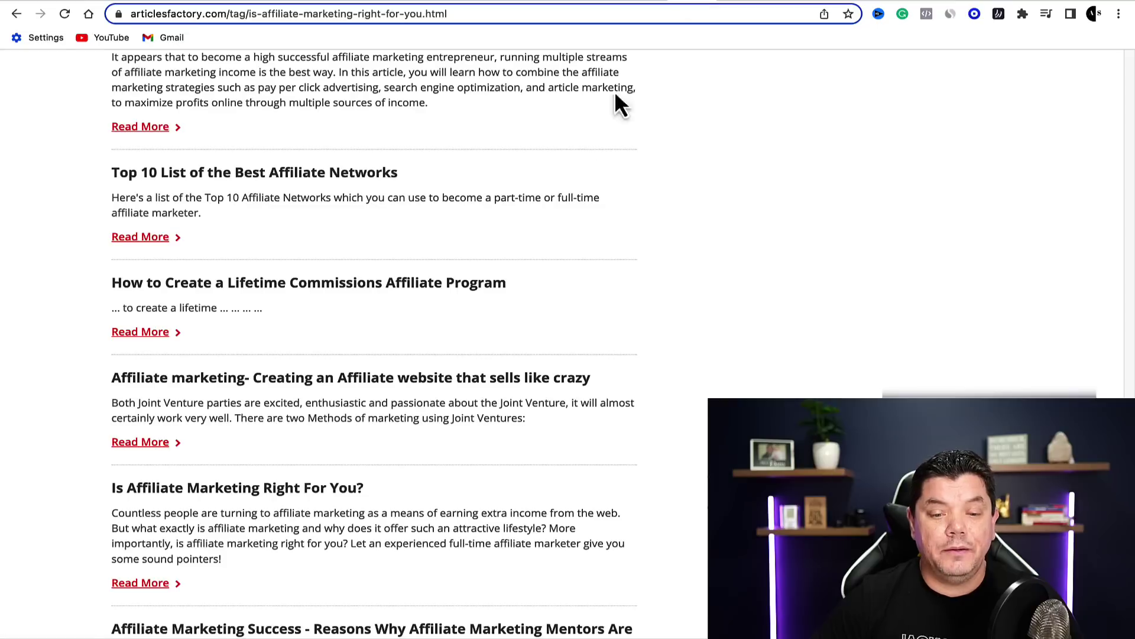
scroll(616, 102, up, 8)
scroll(504, 225, up, 10)
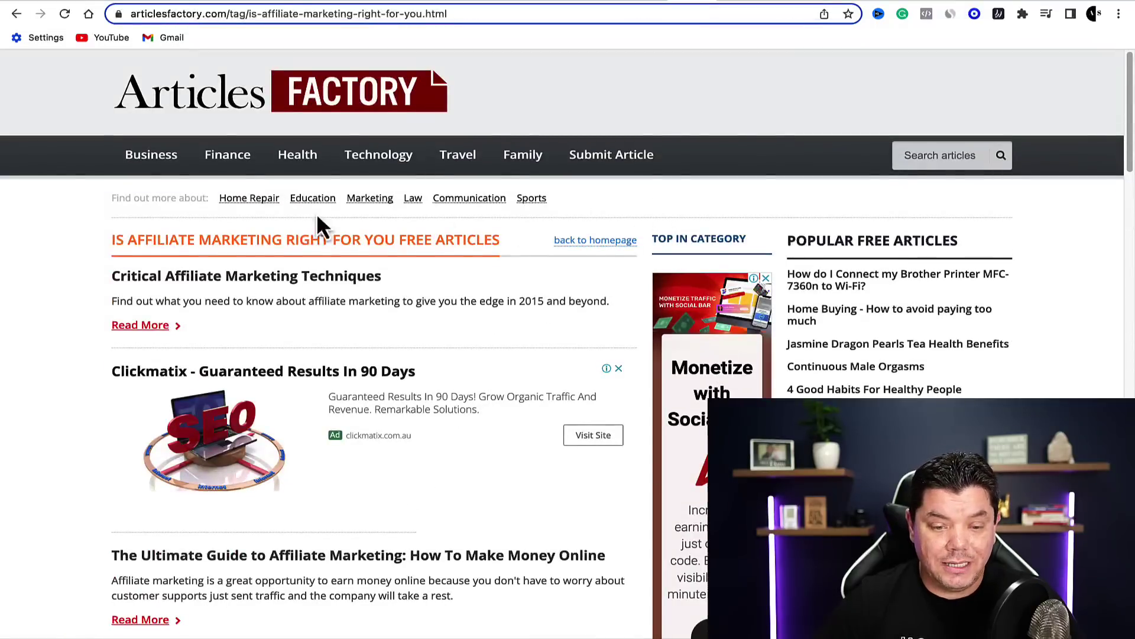
scroll(276, 239, down, 20)
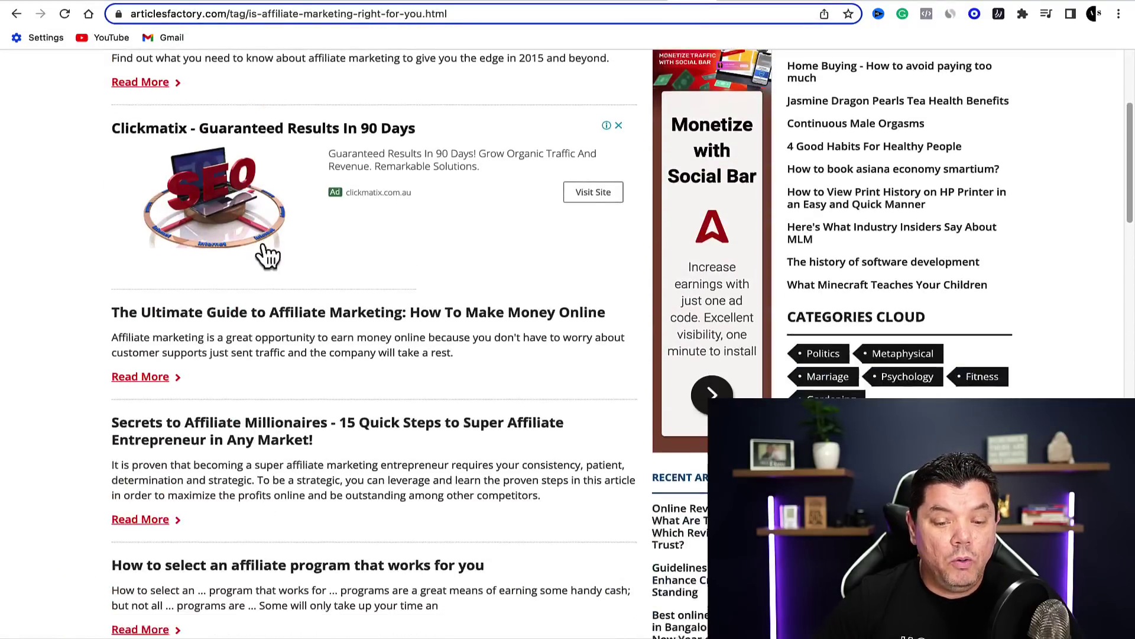
scroll(242, 254, down, 6)
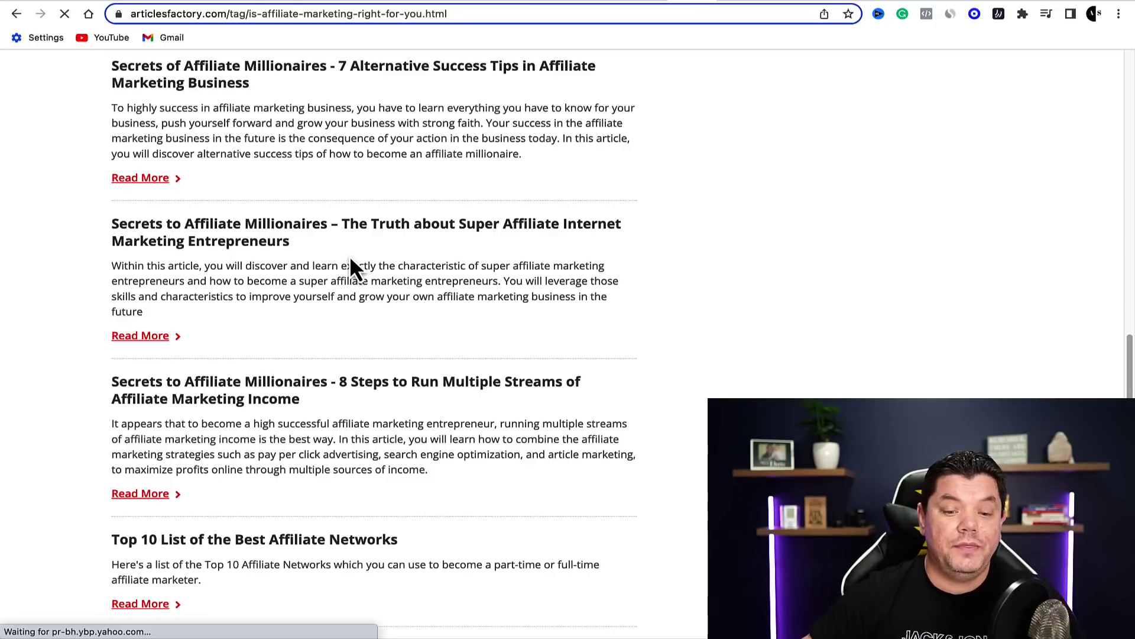
- Find the article "Is Affiliate Marketing Right For You?" in the listing and open it to read its text
scroll(360, 262, down, 3)
scroll(300, 284, down, 5)
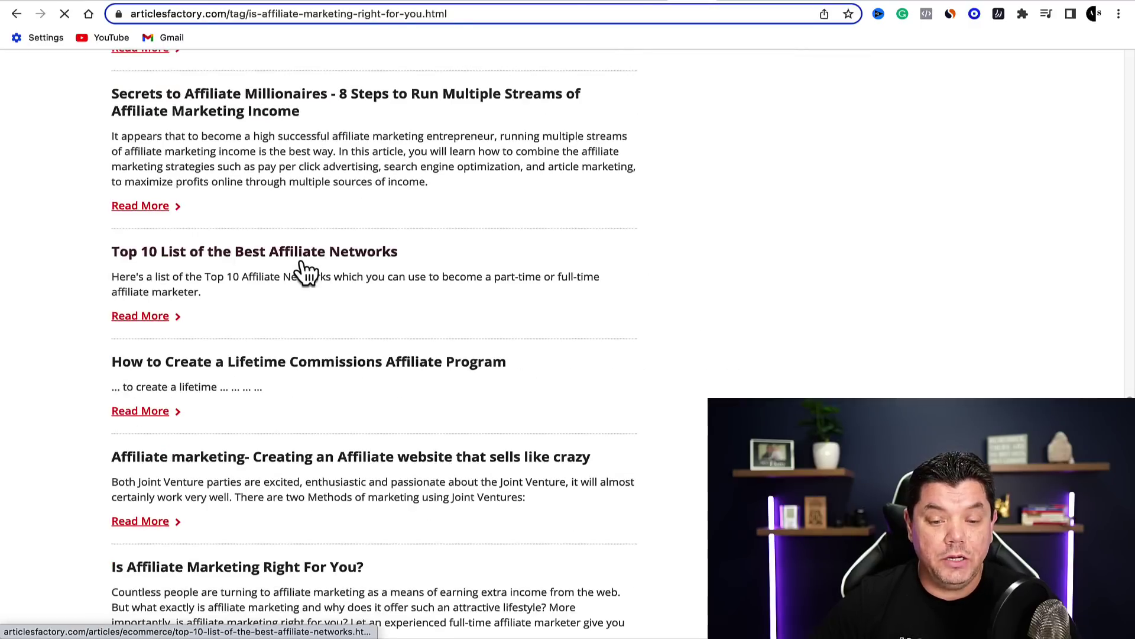
scroll(307, 266, down, 1)
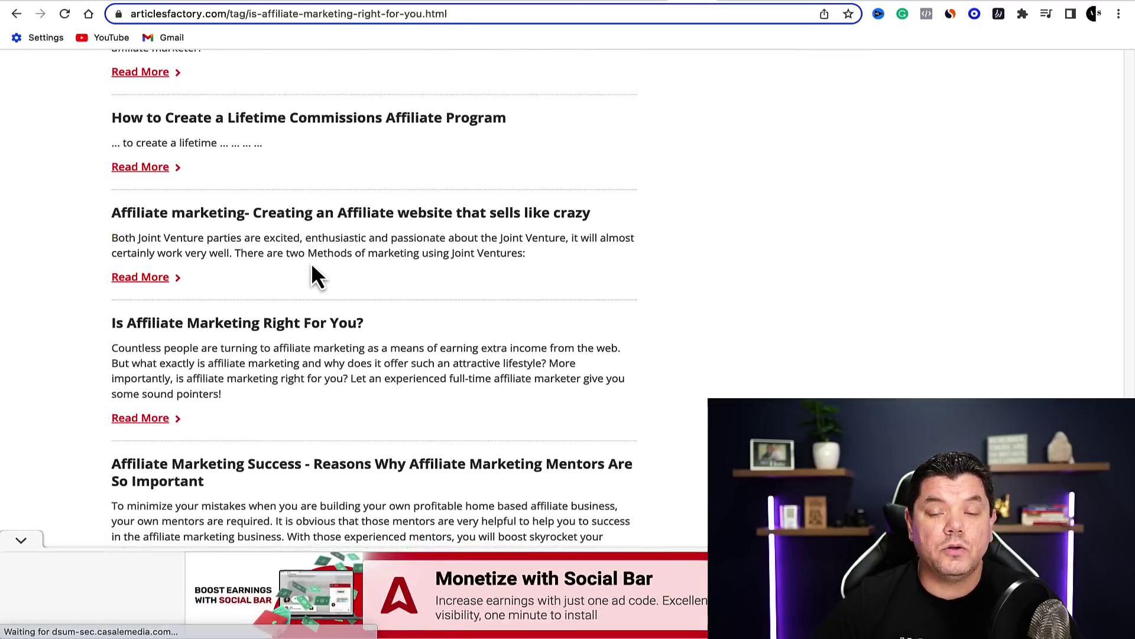
scroll(296, 249, down, 2)
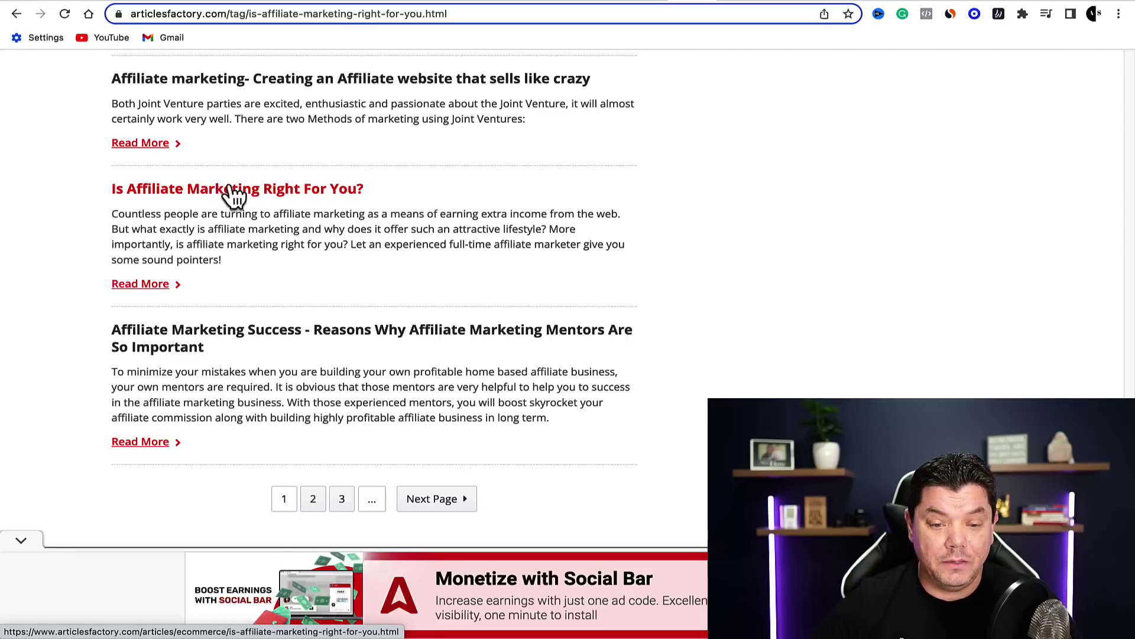
click(336, 193)
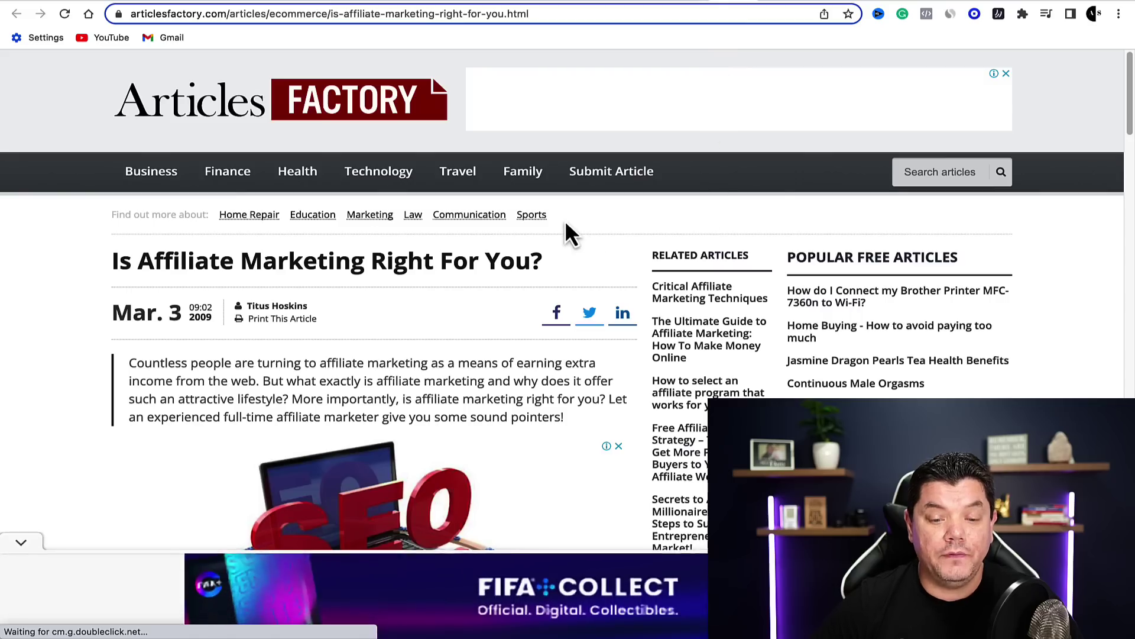
scroll(467, 260, down, 10)
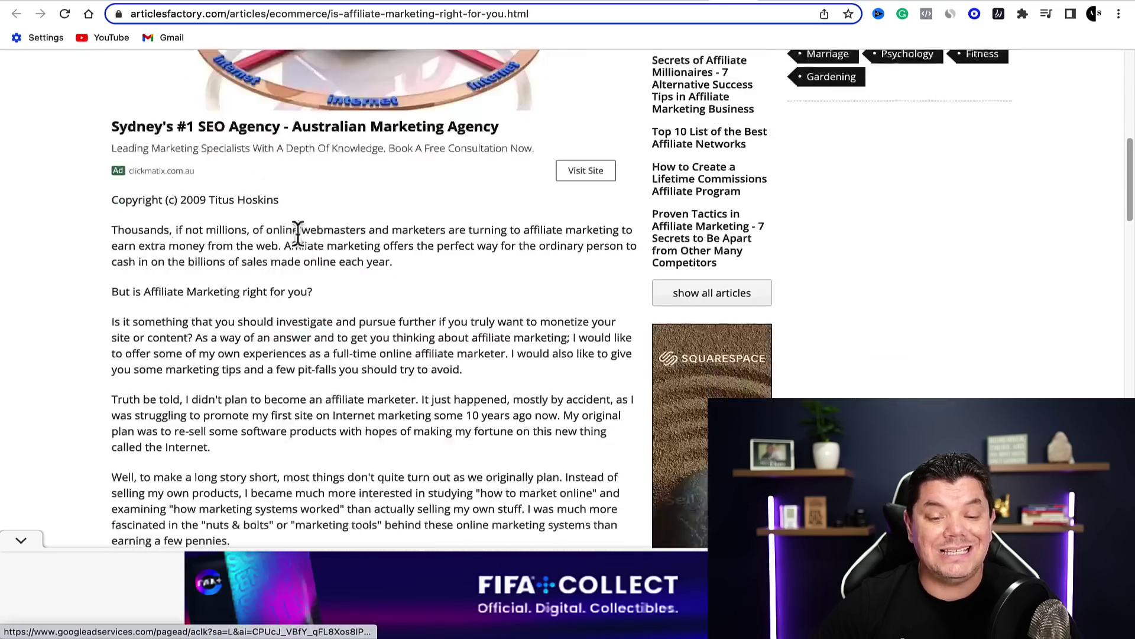
- Read the "Is Affiliate Marketing Right For You?" article through its disadvantages and income tips, and return to its beginning
scroll(297, 233, down, 20)
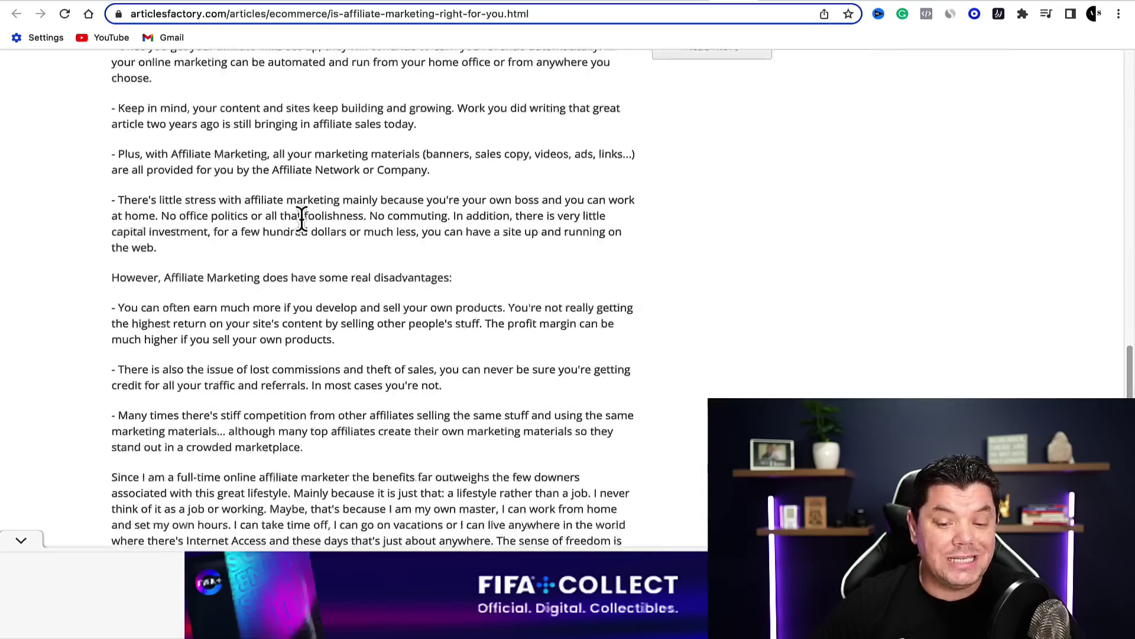
scroll(300, 221, down, 15)
scroll(305, 228, up, 14)
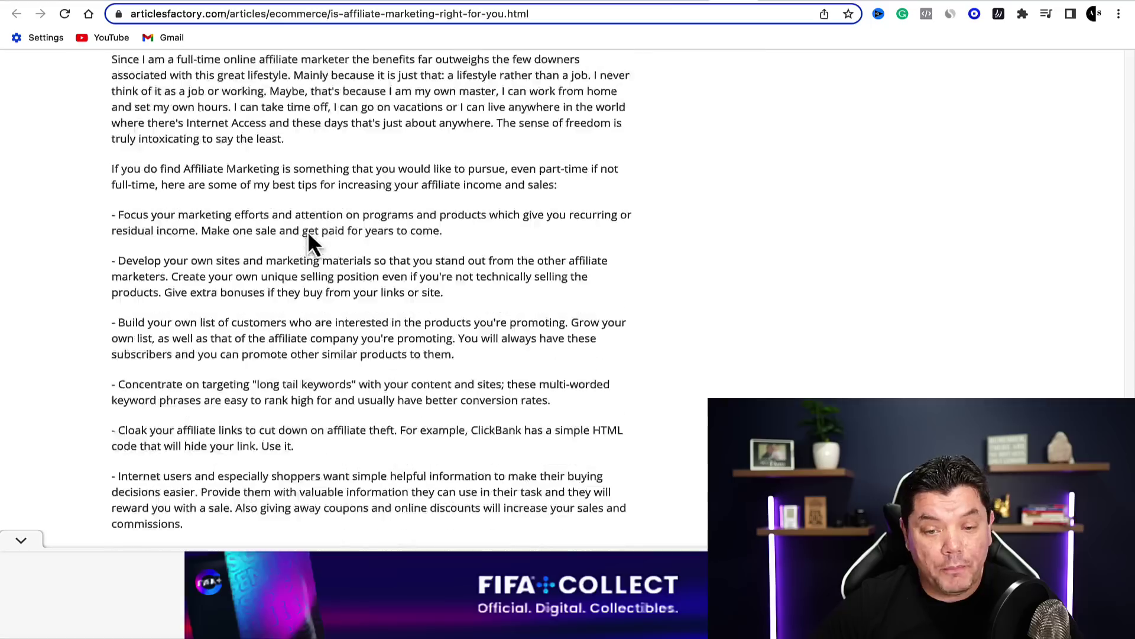
scroll(310, 230, up, 20)
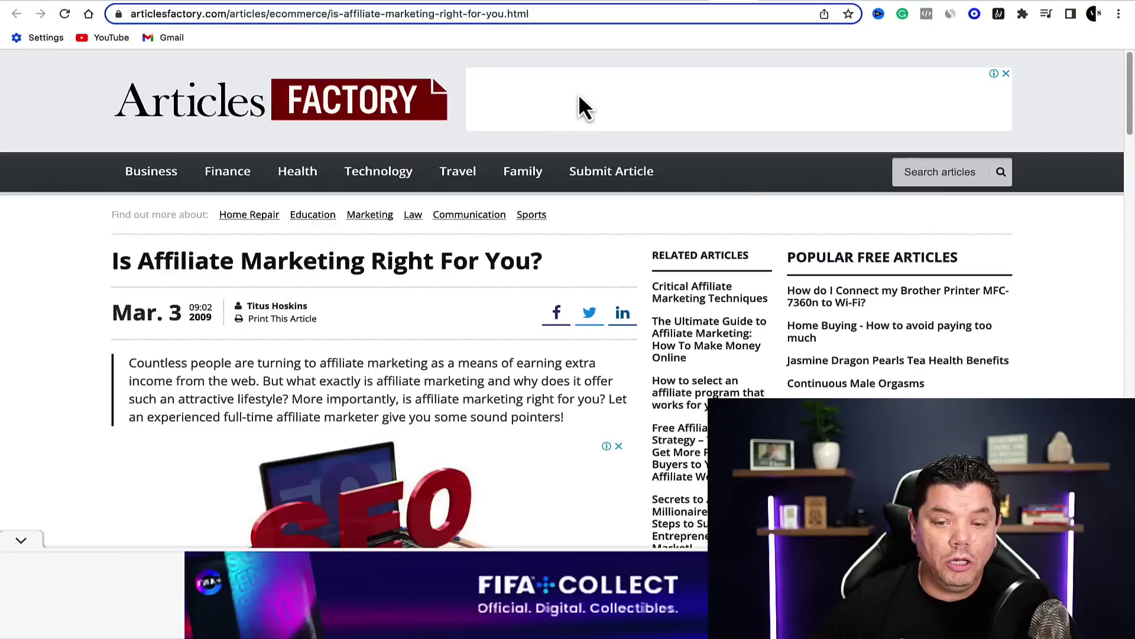
scroll(527, 116, down, 8)
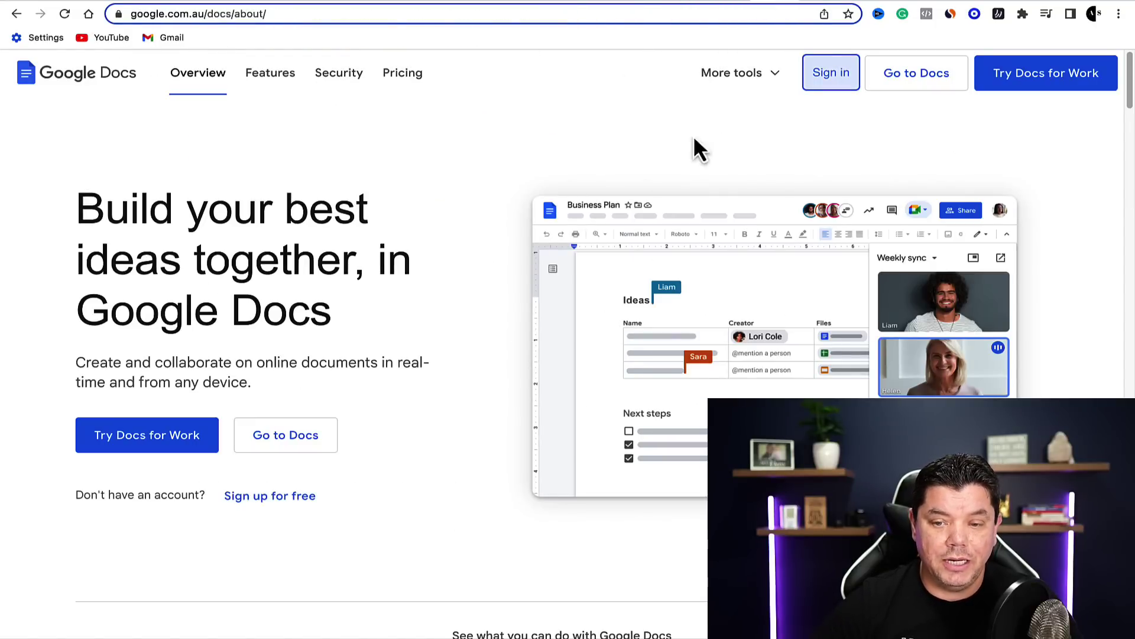
- Switch to the Google Docs document containing the affiliate marketing article and look through its text
click(806, 6)
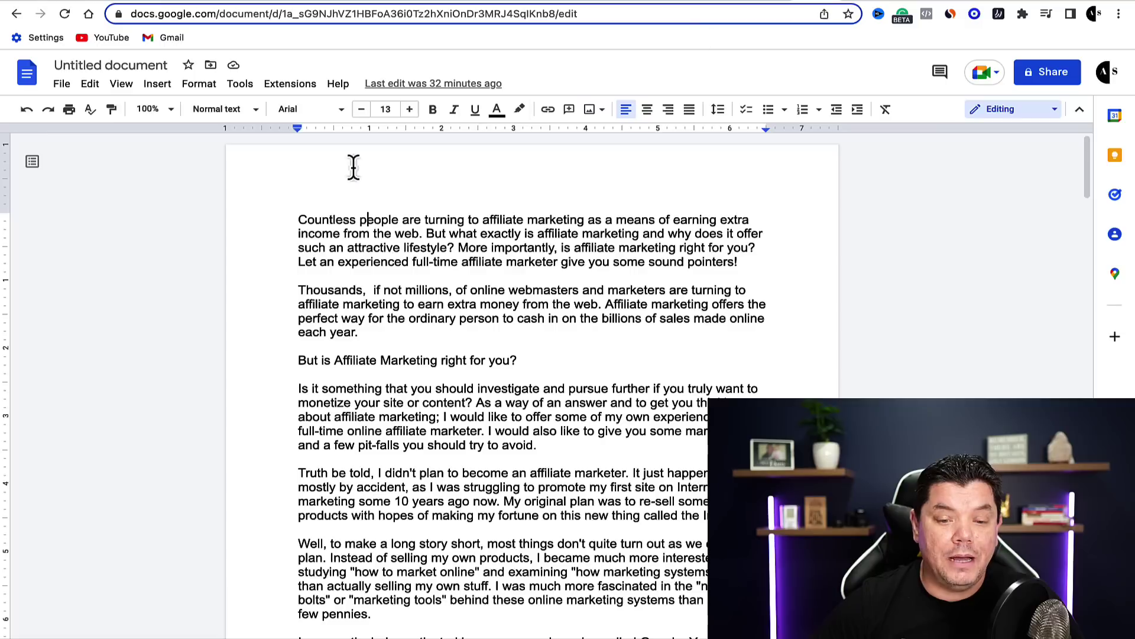
scroll(332, 210, down, 2)
scroll(329, 220, up, 2)
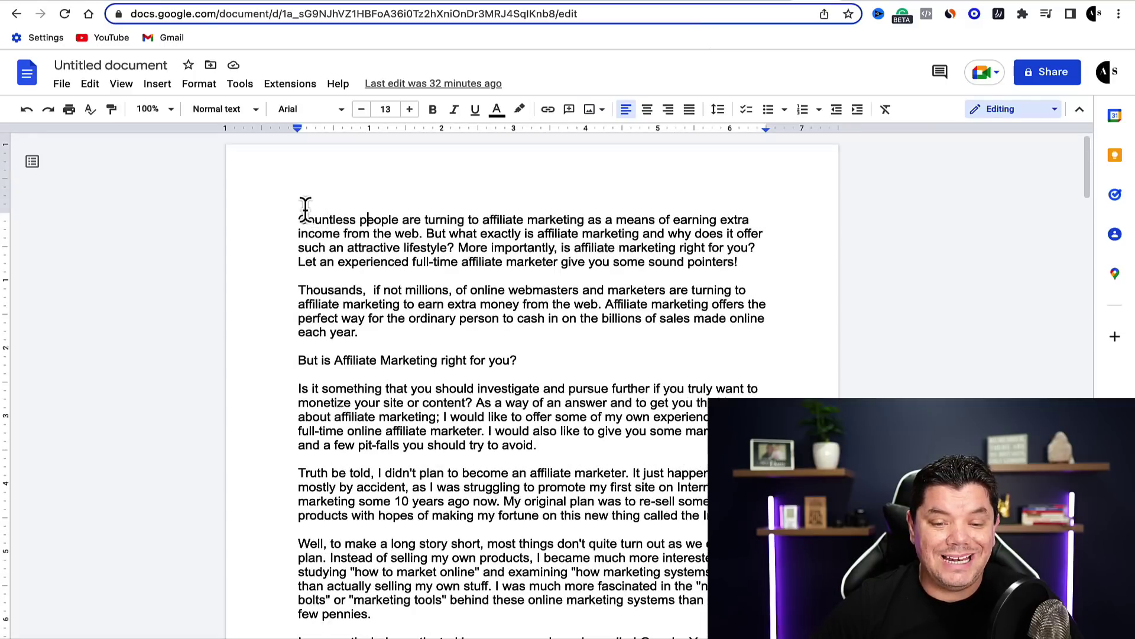
scroll(375, 221, down, 15)
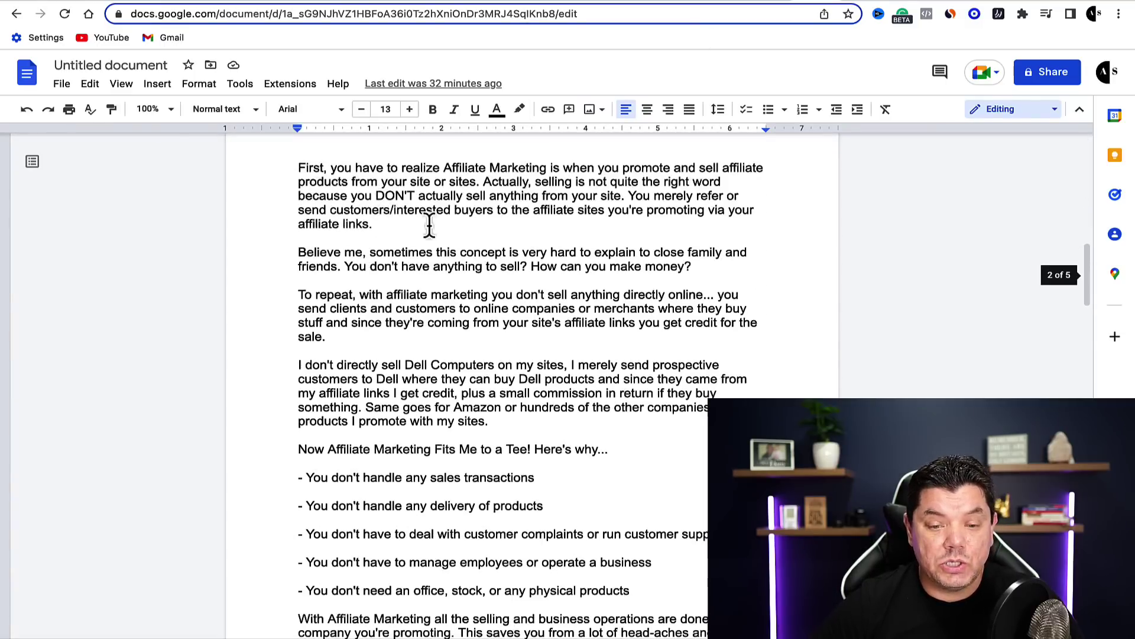
scroll(430, 224, down, 10)
scroll(473, 236, up, 12)
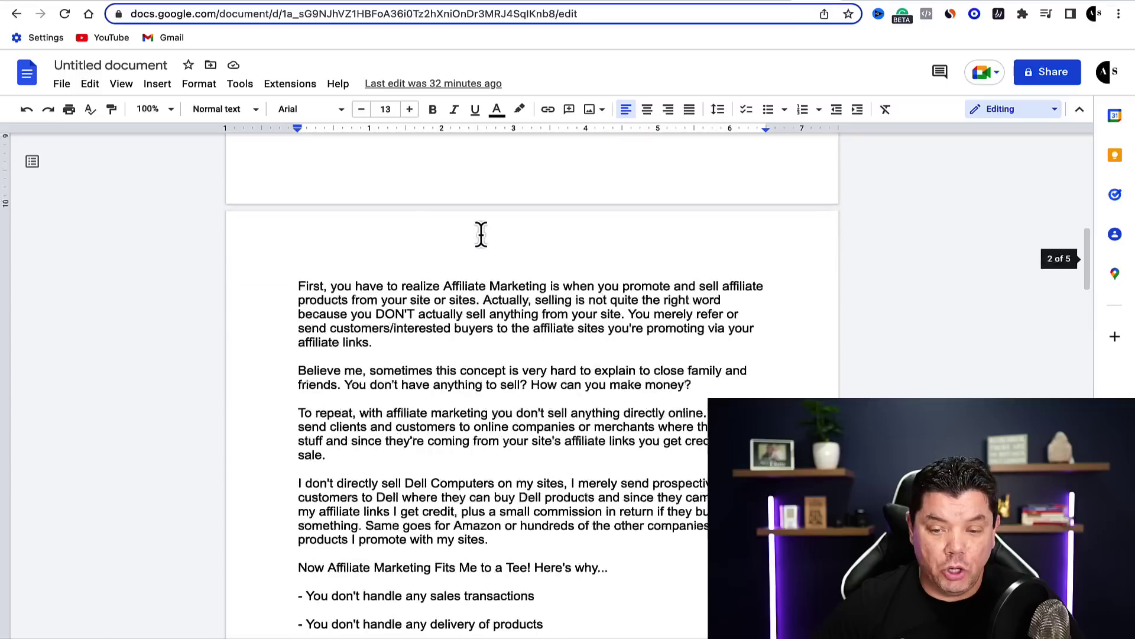
scroll(482, 234, up, 12)
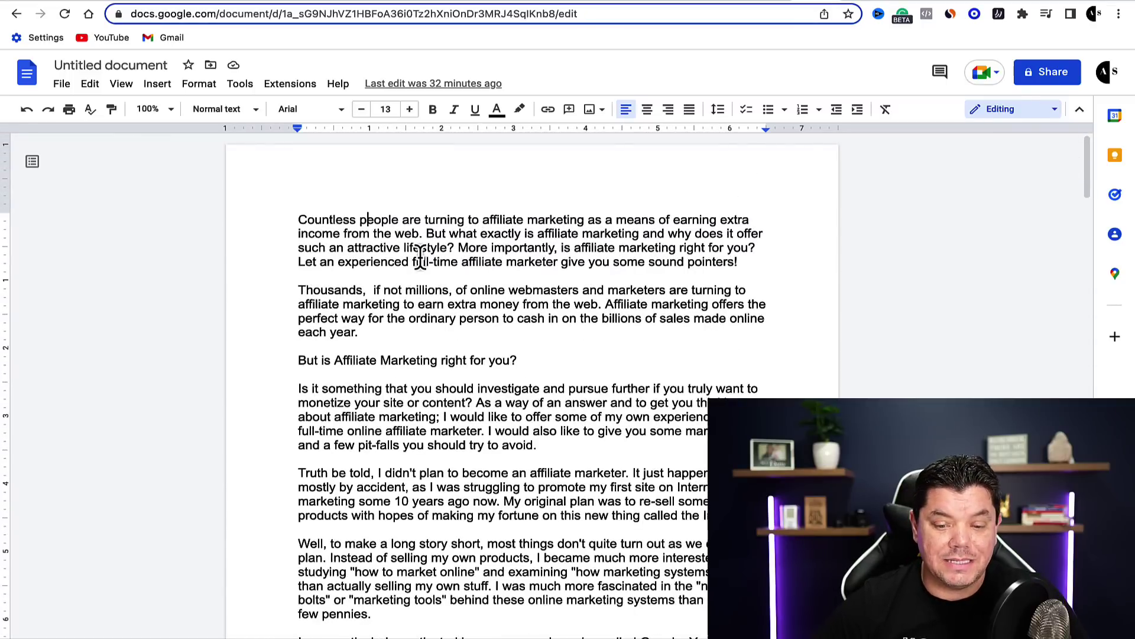
scroll(420, 255, down, 12)
scroll(452, 254, up, 5)
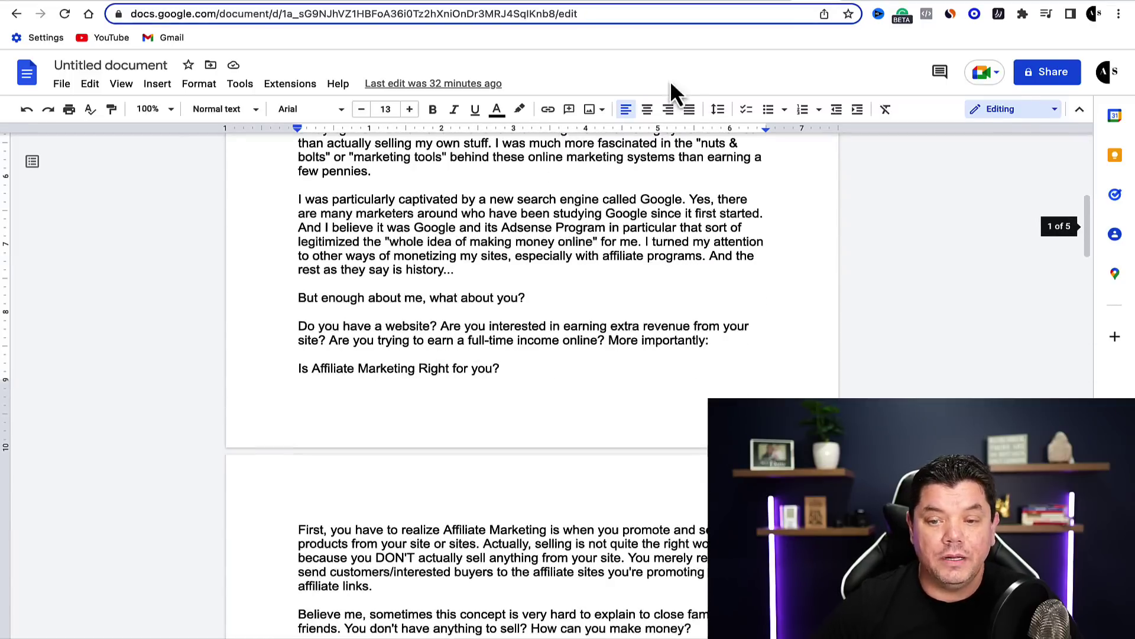
- Return to the Articles Factory article page and compare its title and body with the document text
click(732, 4)
scroll(355, 246, up, 7)
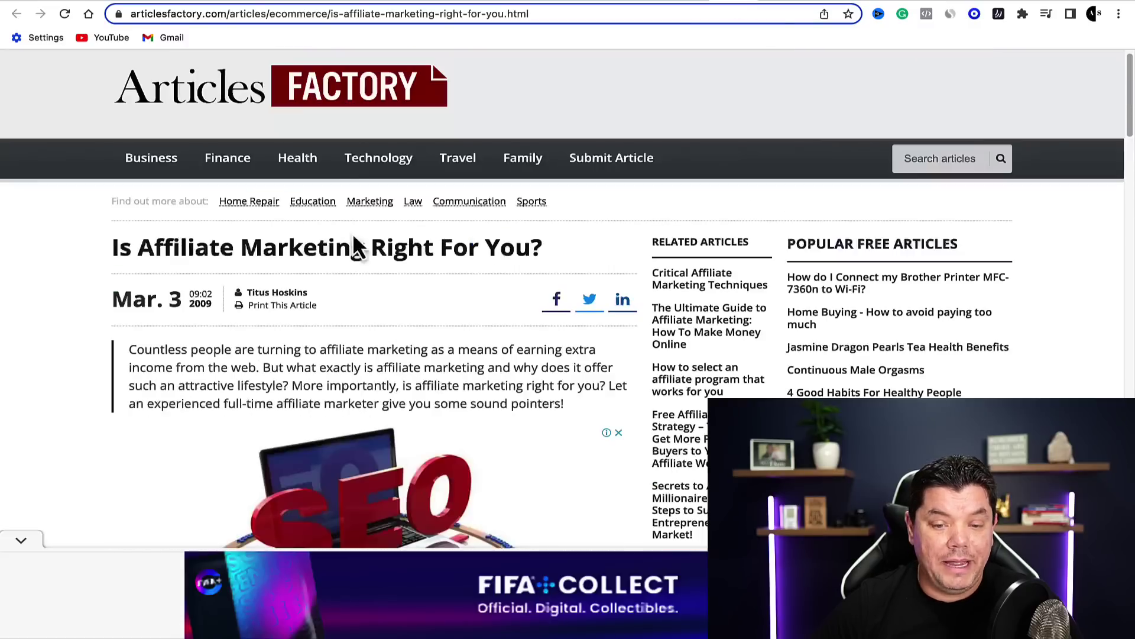
scroll(300, 370, down, 11)
scroll(230, 309, down, 5)
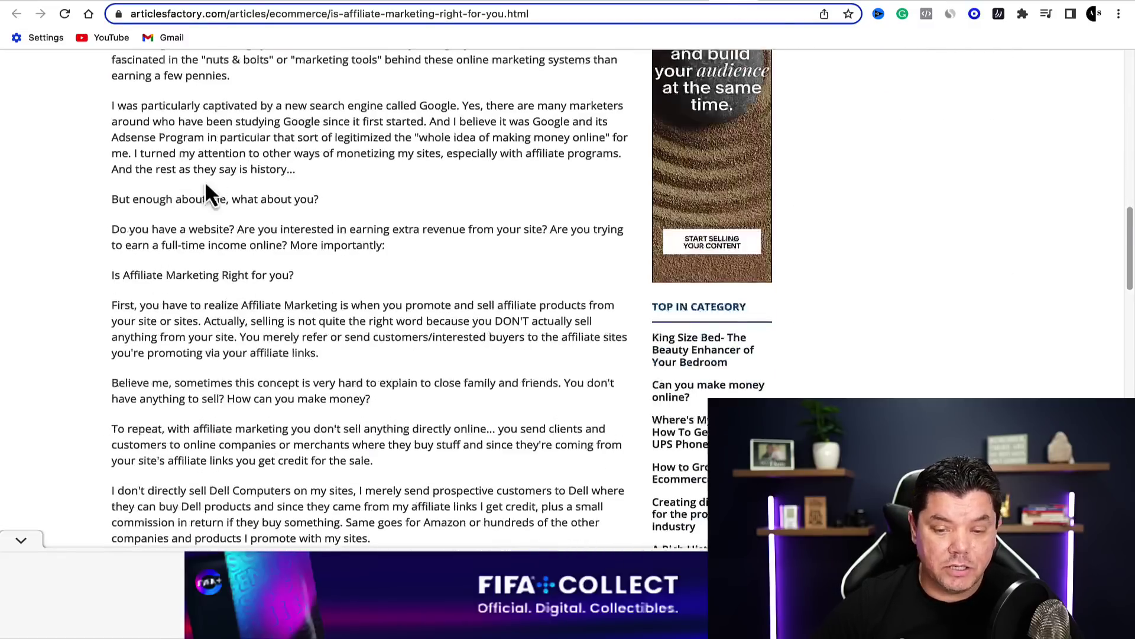
- Copy the entire article text from the untitled Google Docs document
click(810, 3)
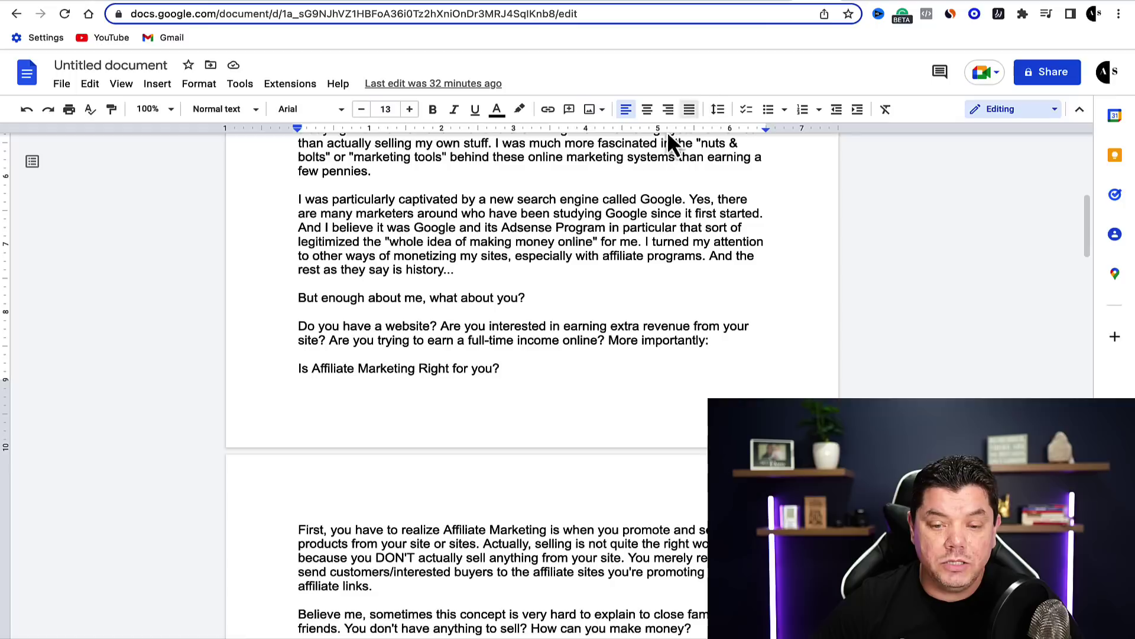
scroll(486, 228, up, 8)
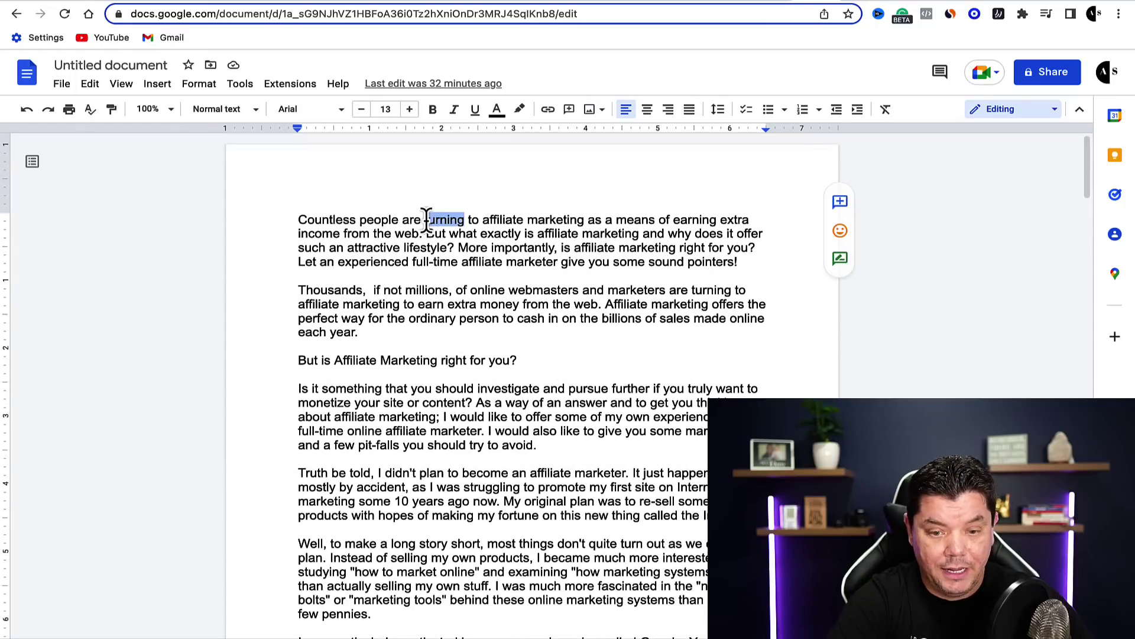
key(ctrl+a)
right_click(463, 224)
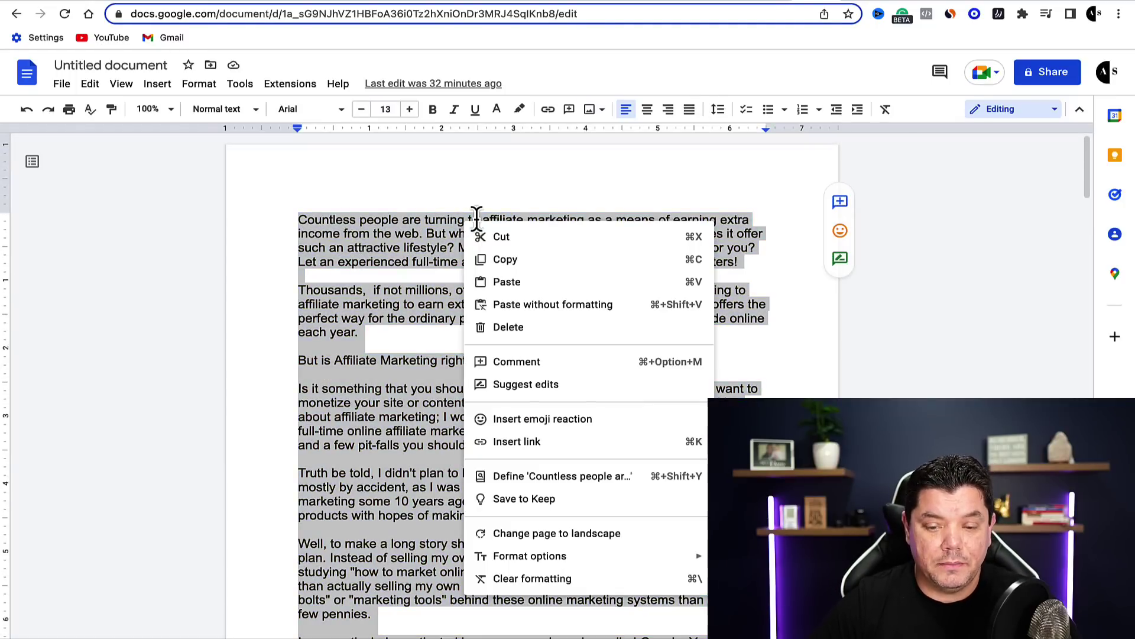
click(505, 259)
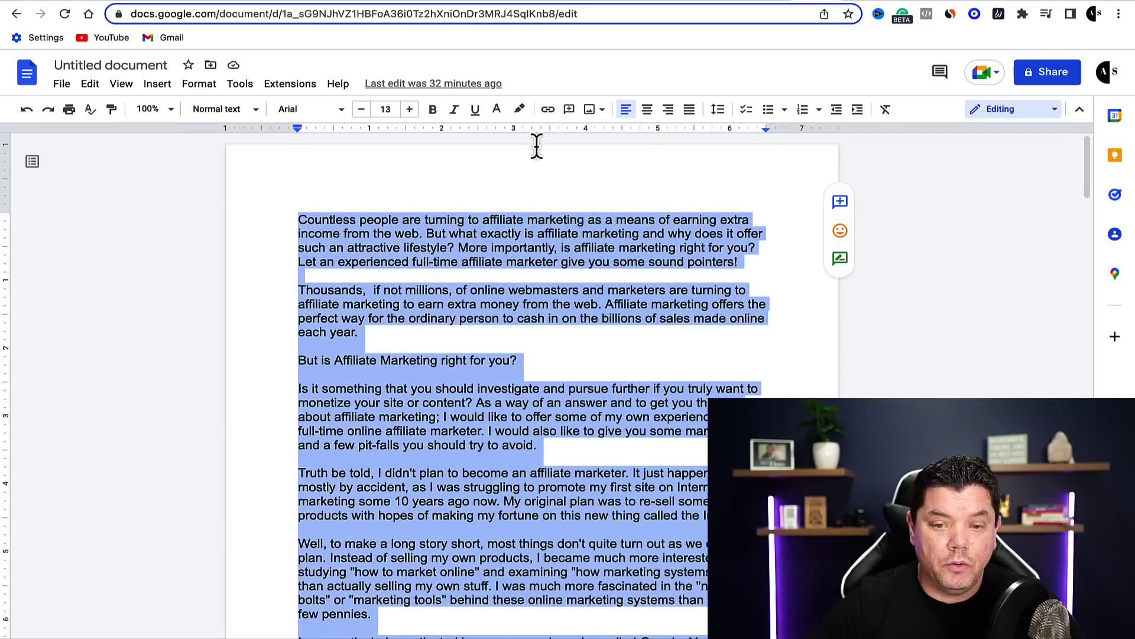
- Paste the article into the Quora Space's Create Post form and remove the empty gap after "Thousands,"
click(490, 2)
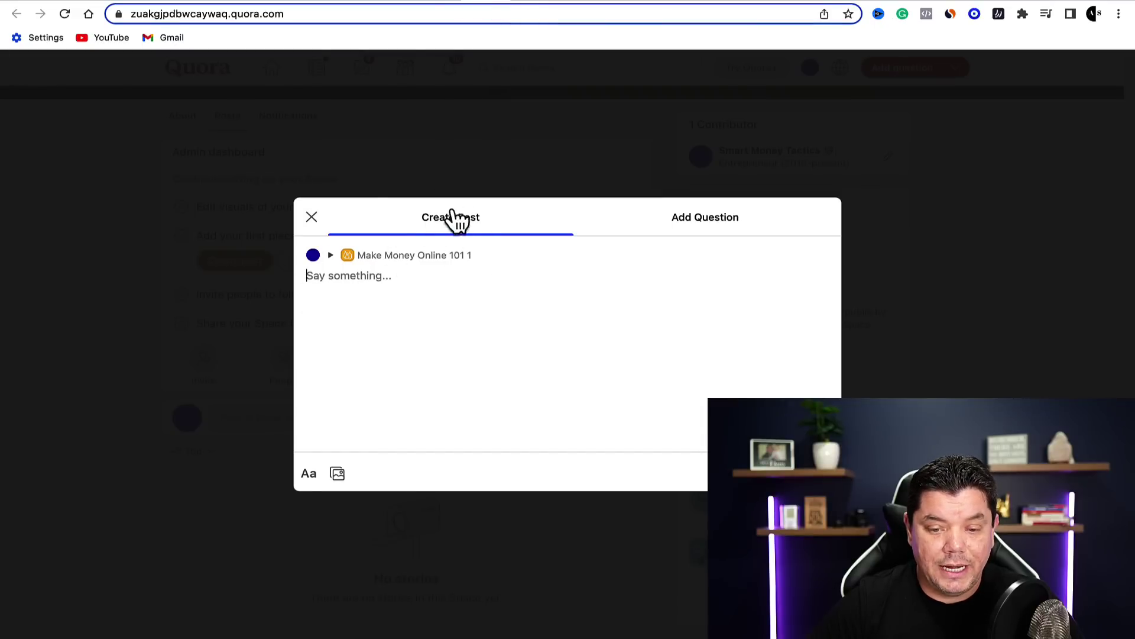
right_click(337, 283)
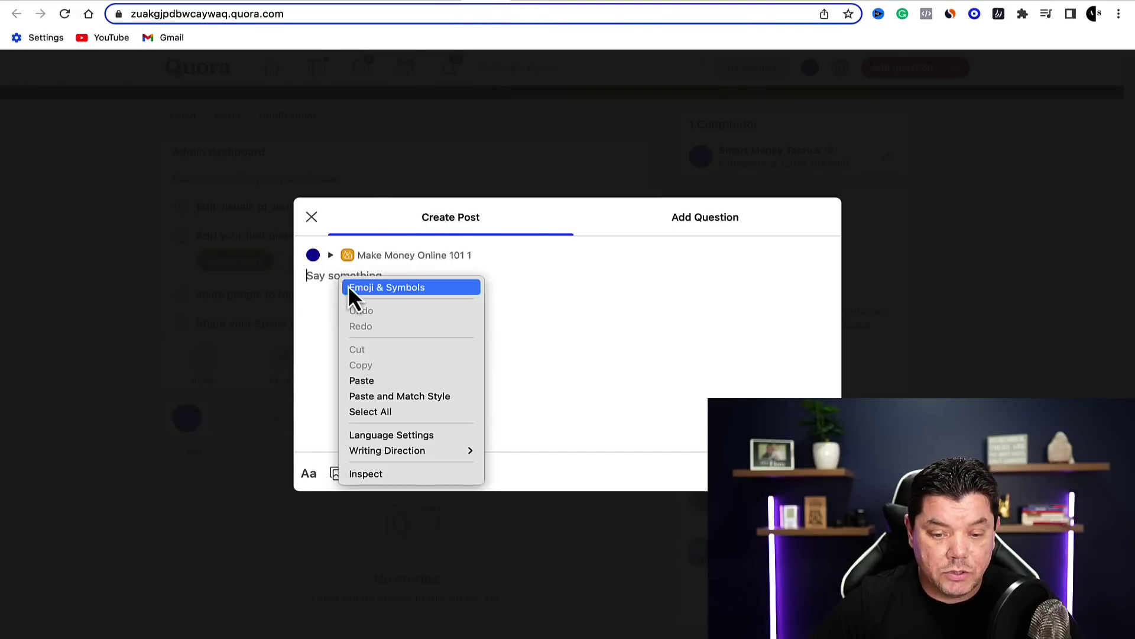
click(363, 379)
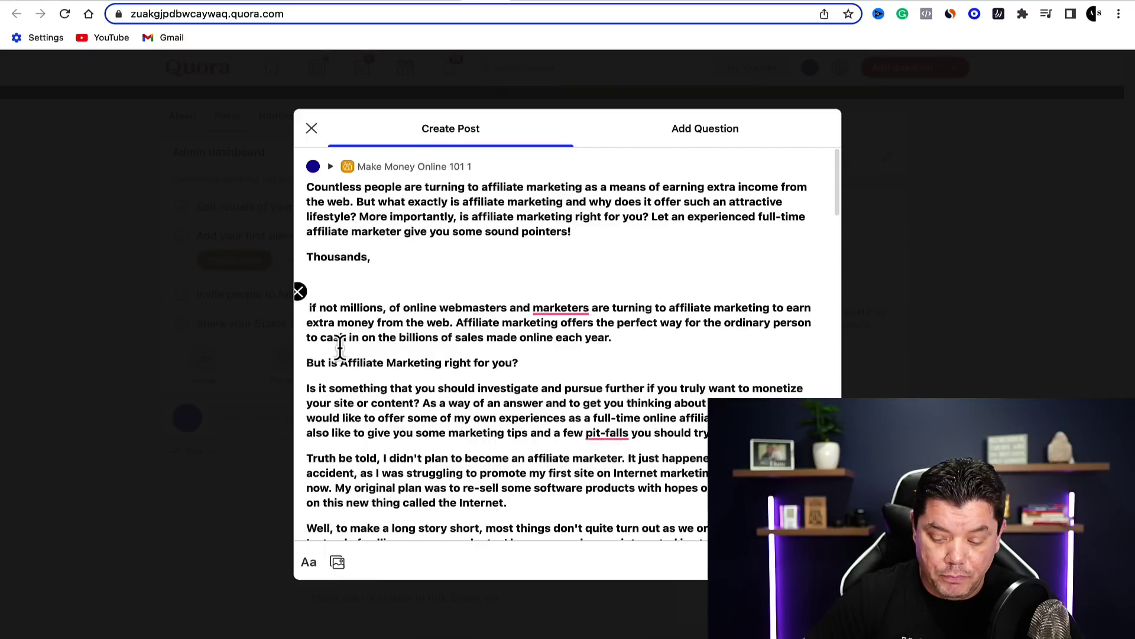
key(BackSpace)
key(BackSpace)
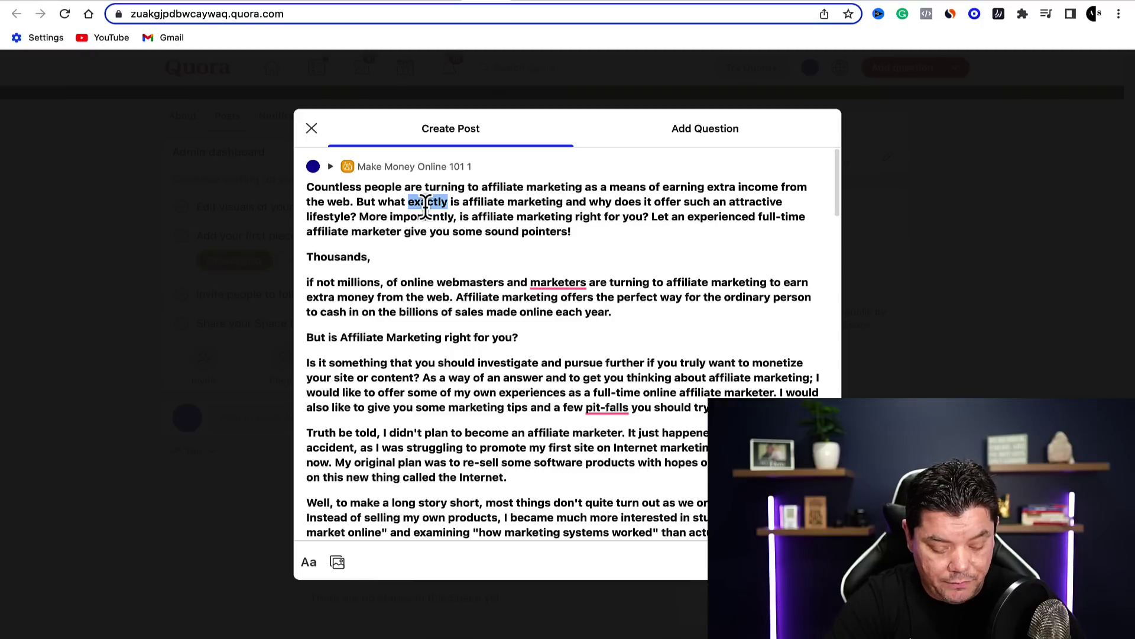
- Remove the bold formatting from the entire post text
key(super+a)
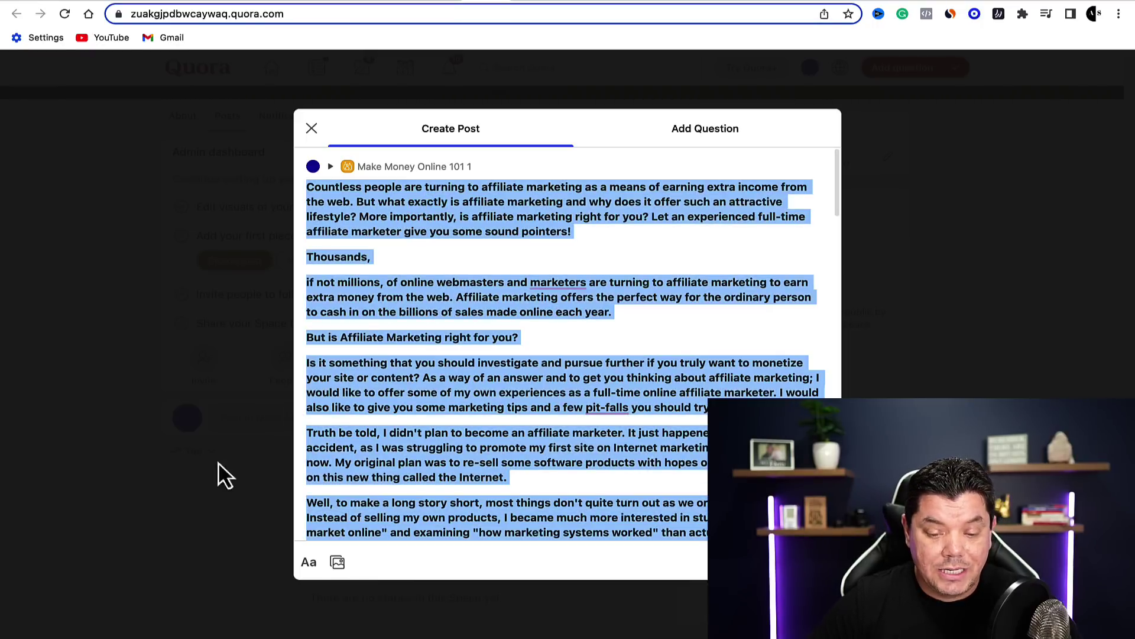
click(309, 562)
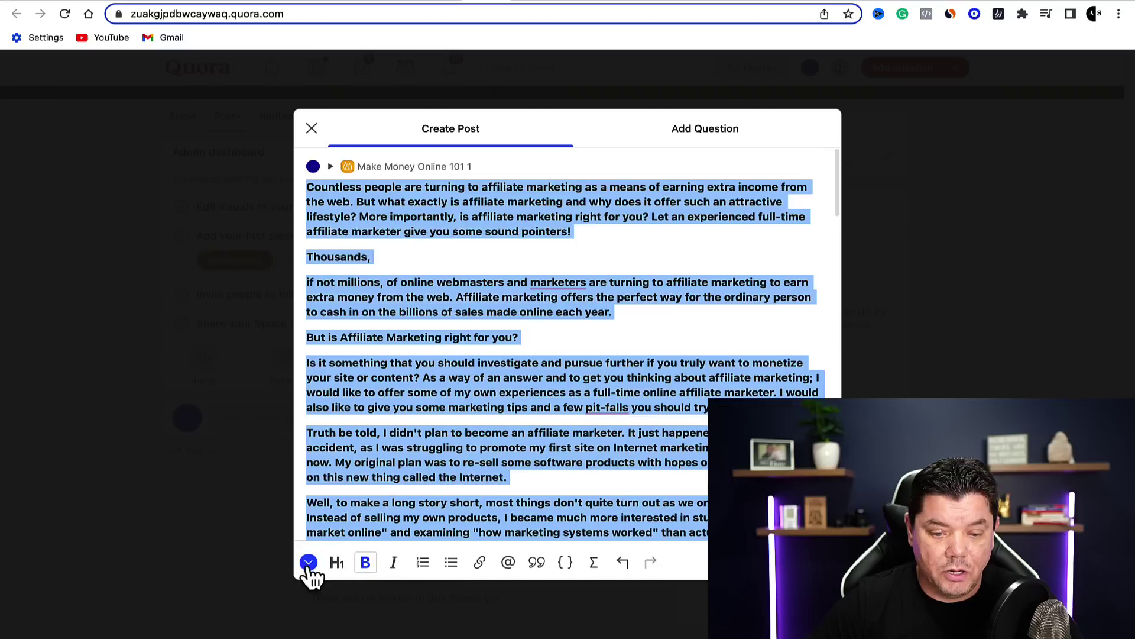
click(365, 569)
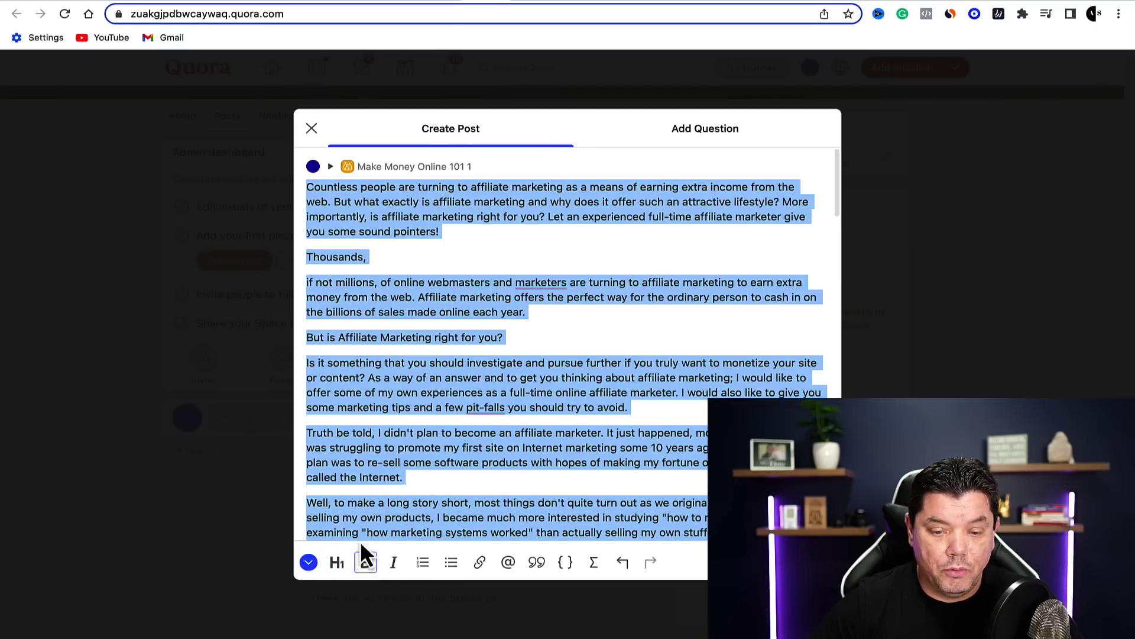
click(414, 414)
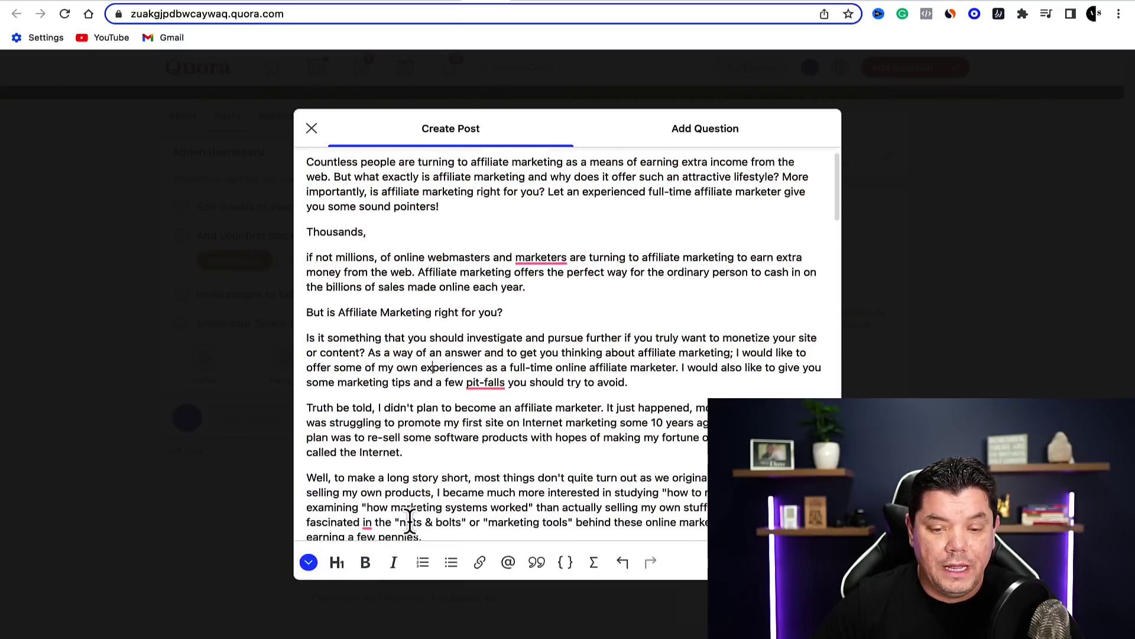
- Look through the pasted article in the post draft for lines suited to be headings
scroll(408, 355, down, 15)
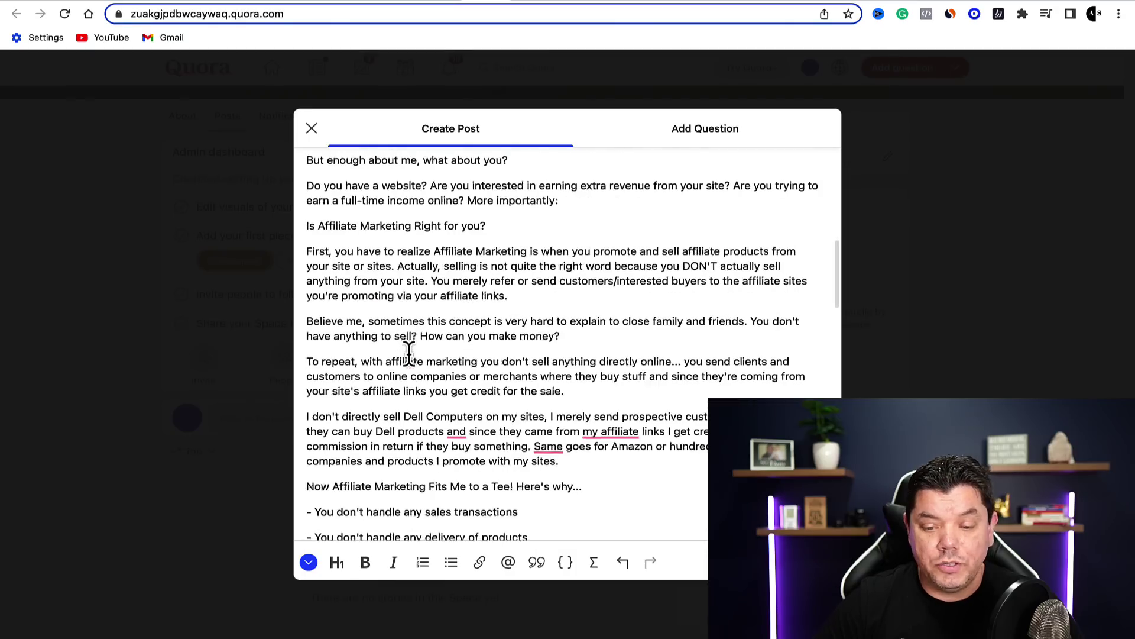
scroll(409, 355, down, 9)
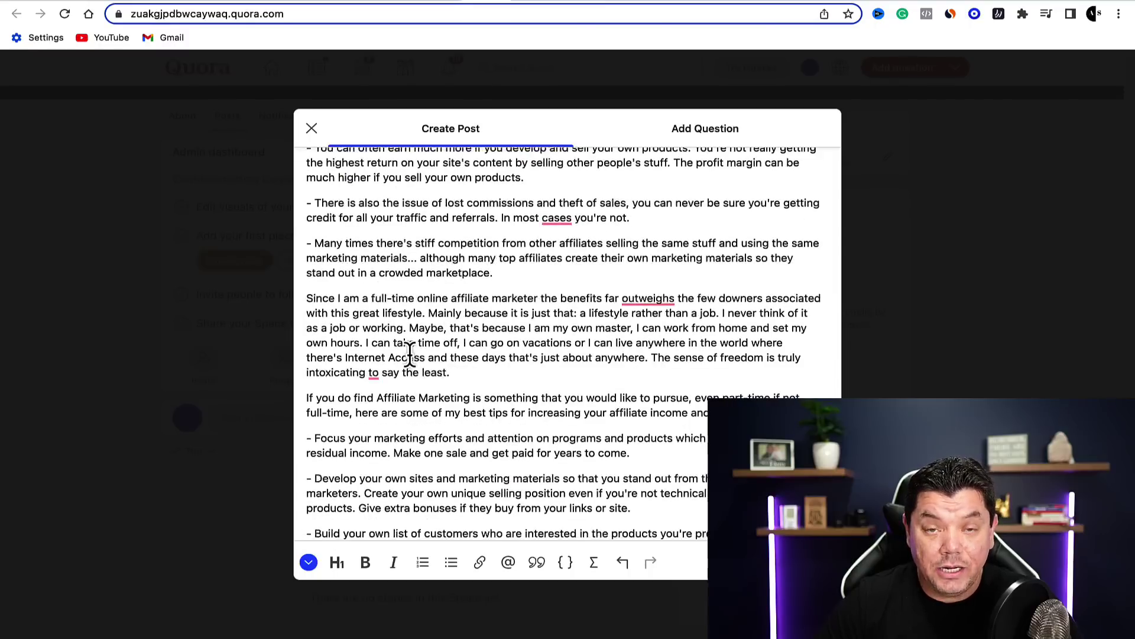
scroll(429, 354, up, 10)
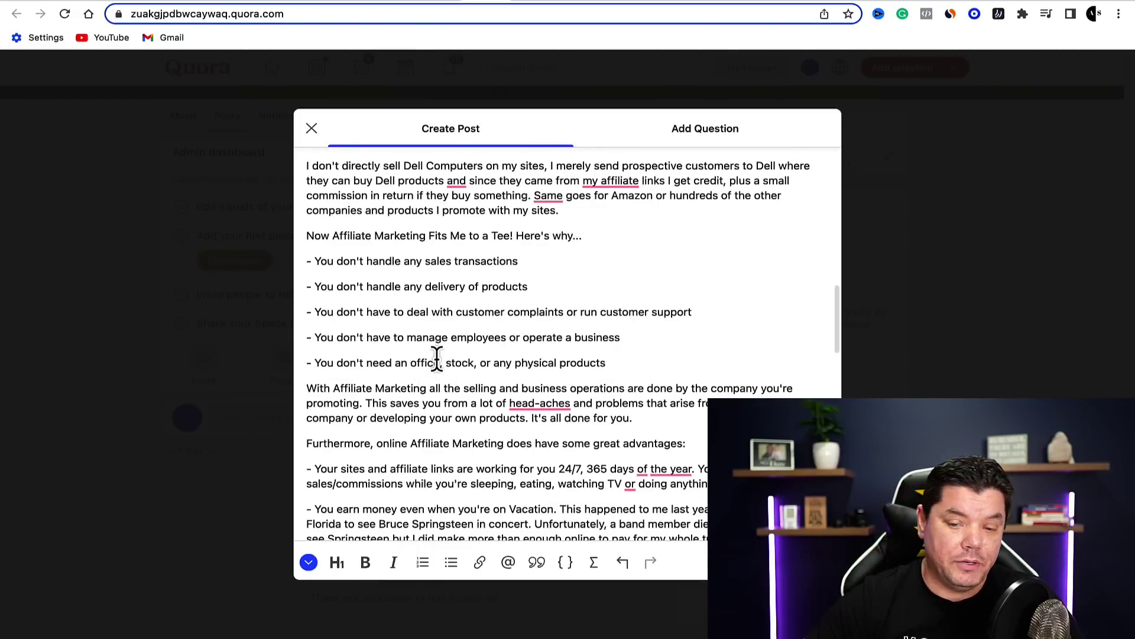
scroll(476, 354, up, 10)
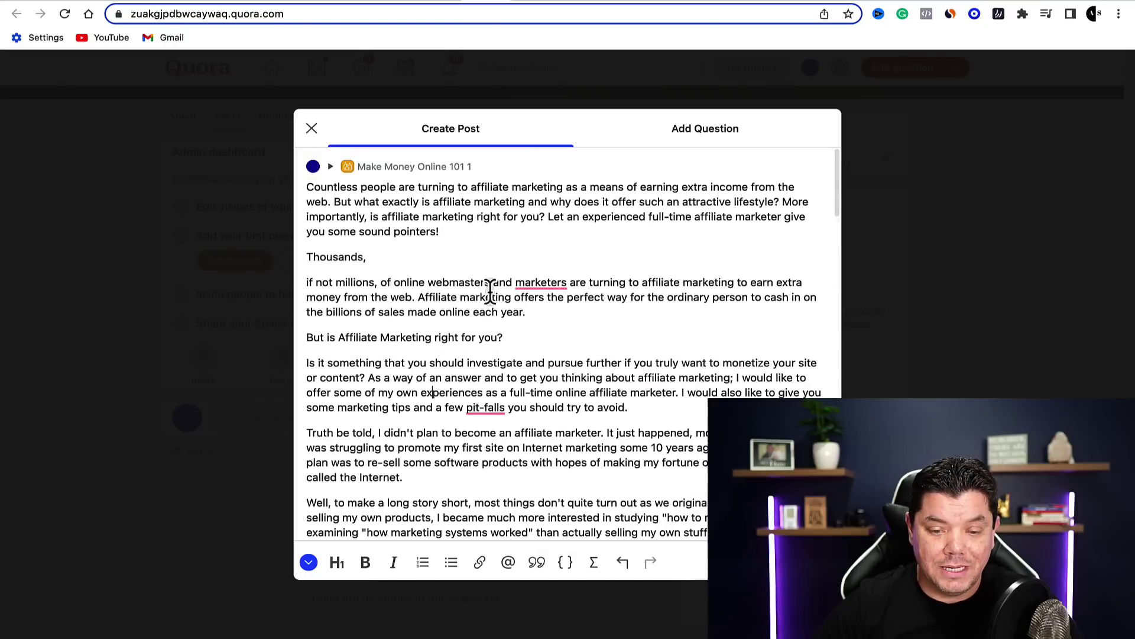
scroll(441, 260, down, 1)
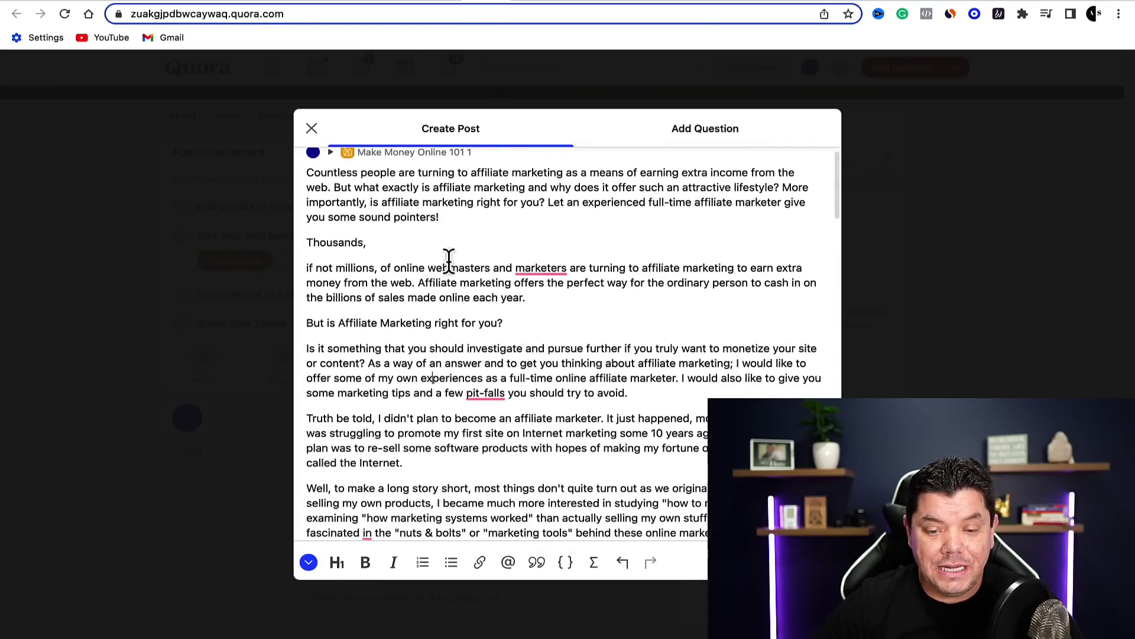
scroll(414, 295, down, 1)
scroll(446, 385, down, 4)
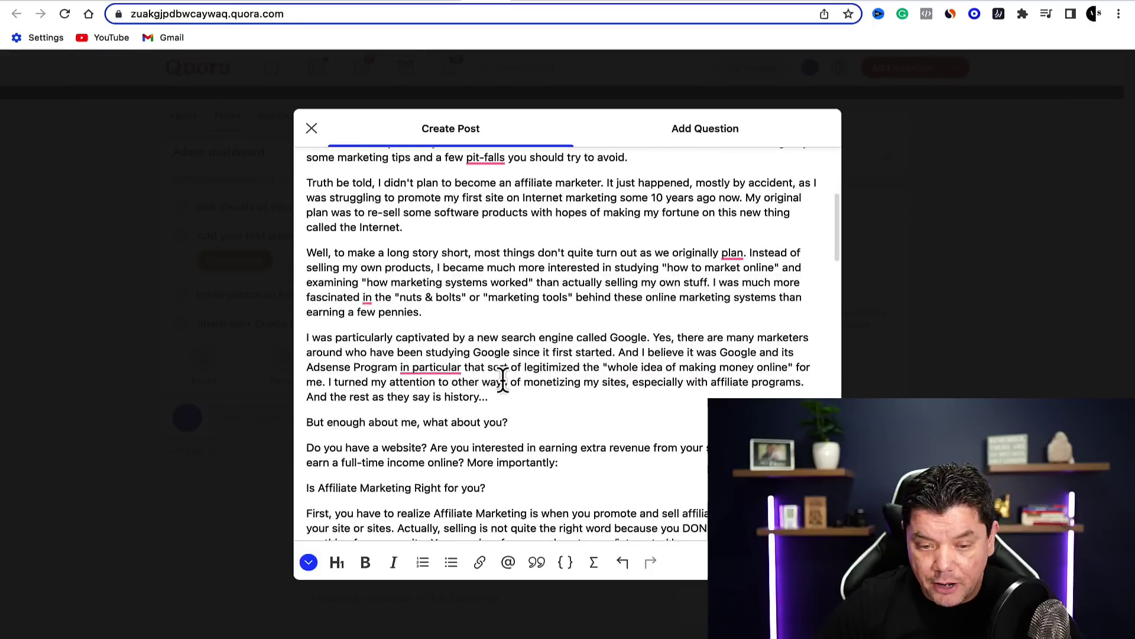
scroll(502, 378, up, 5)
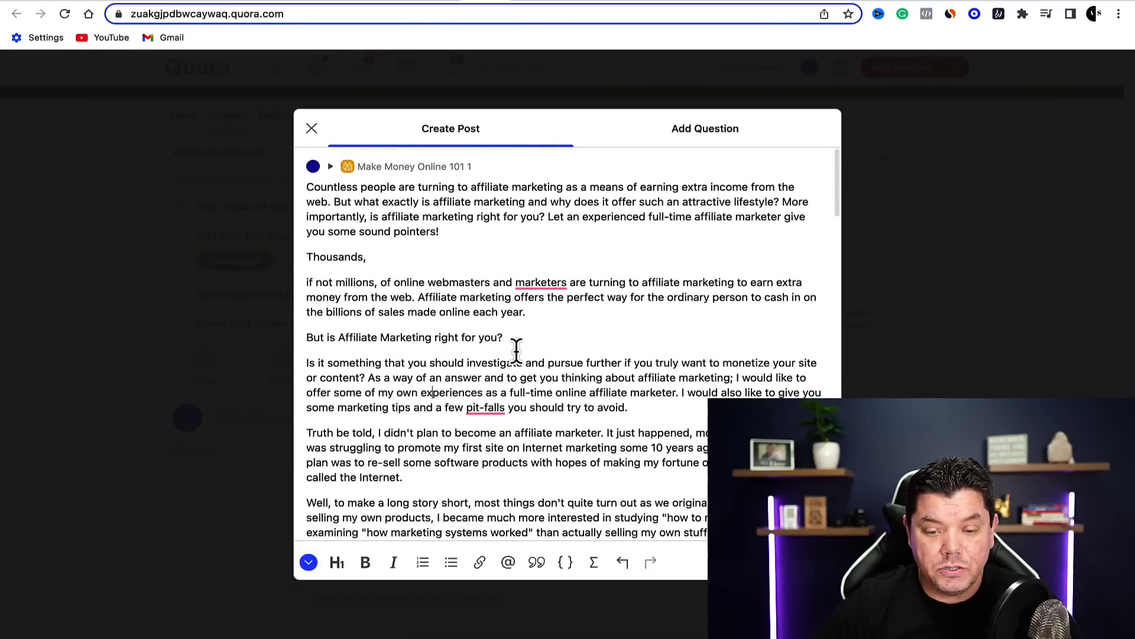
- Format the line "But is Affiliate Marketing right for you?" as a heading in the post
drag(517, 349, 309, 345)
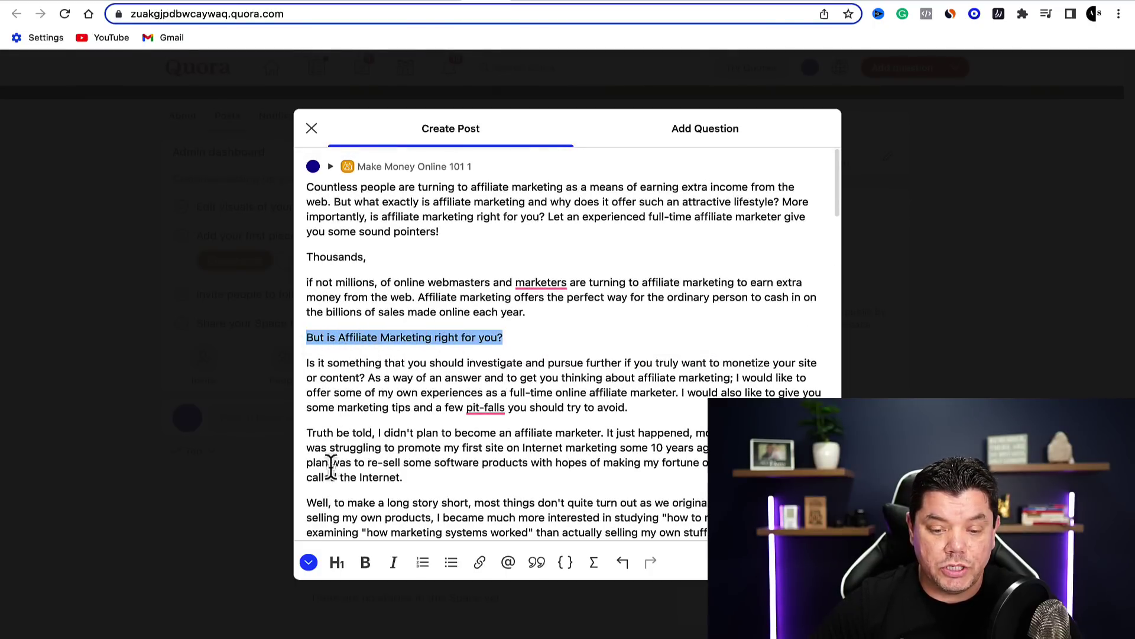
click(363, 565)
click(366, 565)
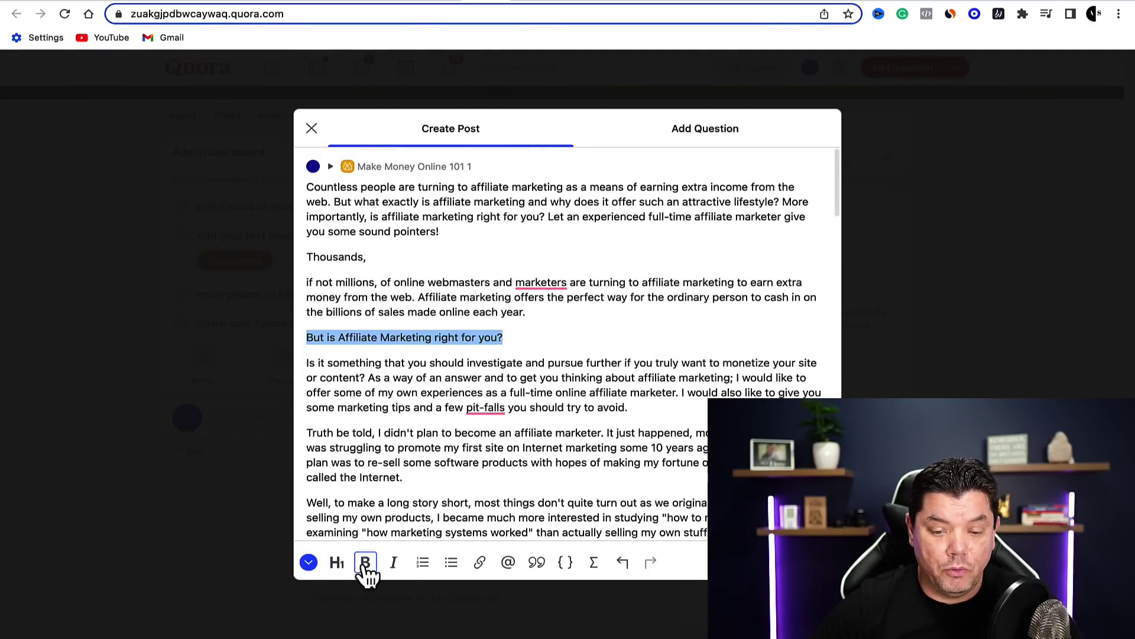
click(338, 565)
click(579, 346)
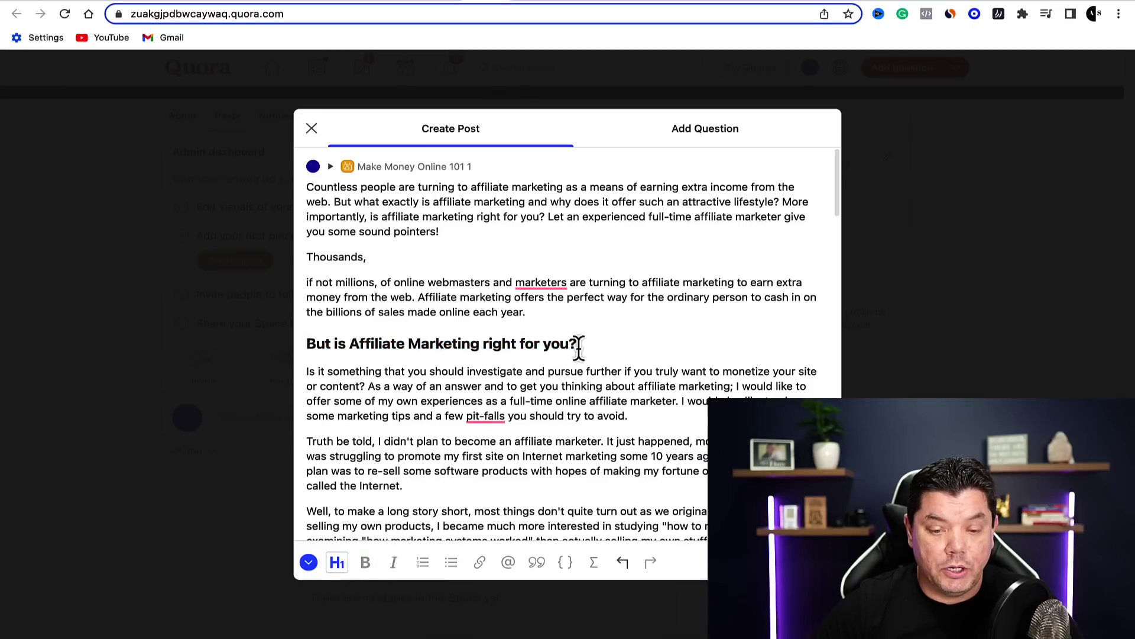
scroll(414, 355, down, 5)
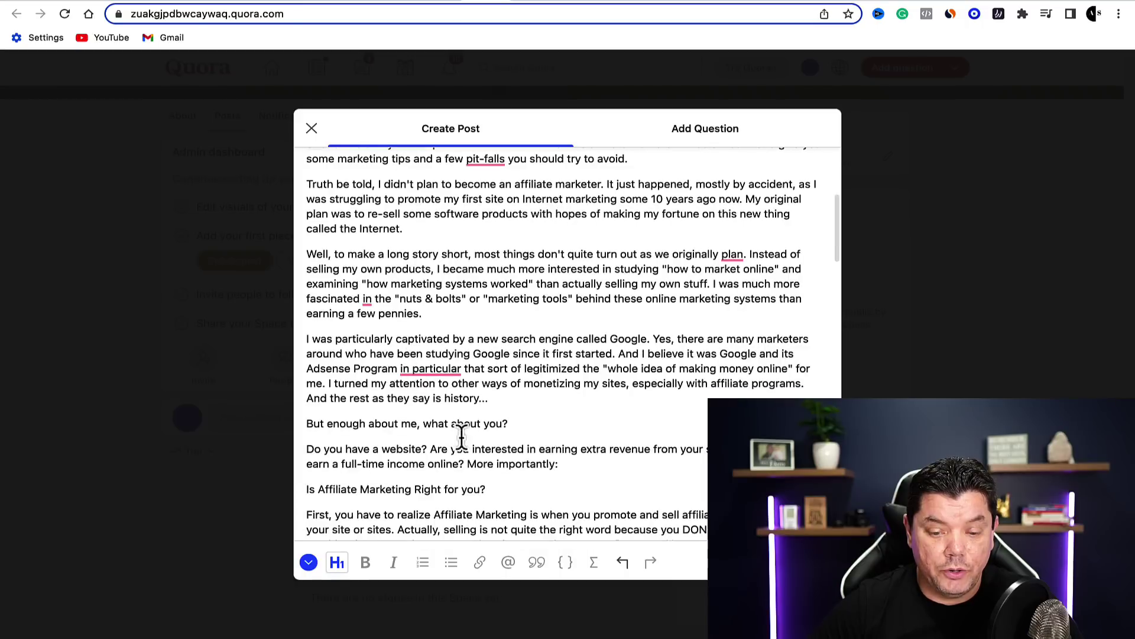
- Format the line "But enough about me, what about you?" as a heading in the post
drag(514, 423, 307, 433)
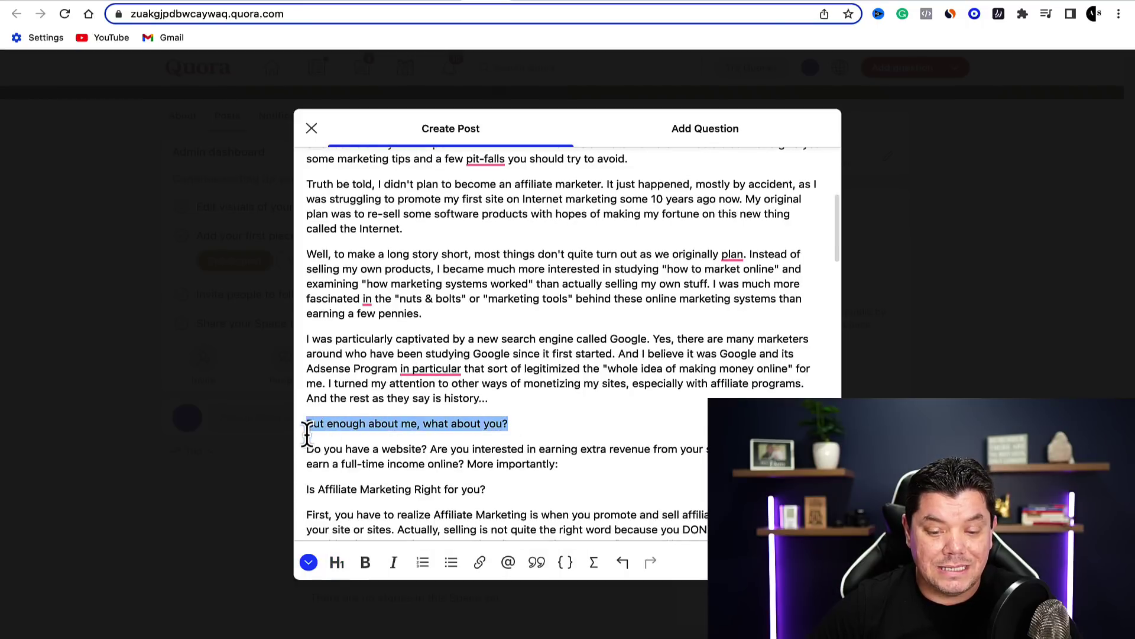
click(336, 562)
- Paste the copied quick quiz invitation as its own paragraph directly below the heading "But is Affiliate Marketing right for you?"
scroll(439, 381, up, 2)
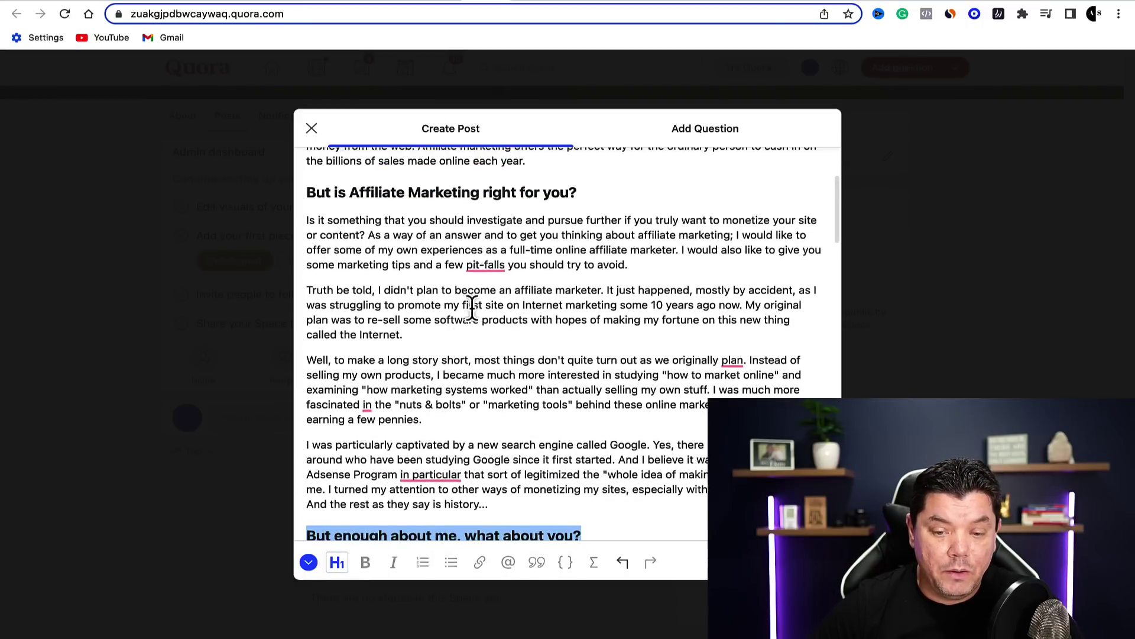
scroll(471, 308, up, 1)
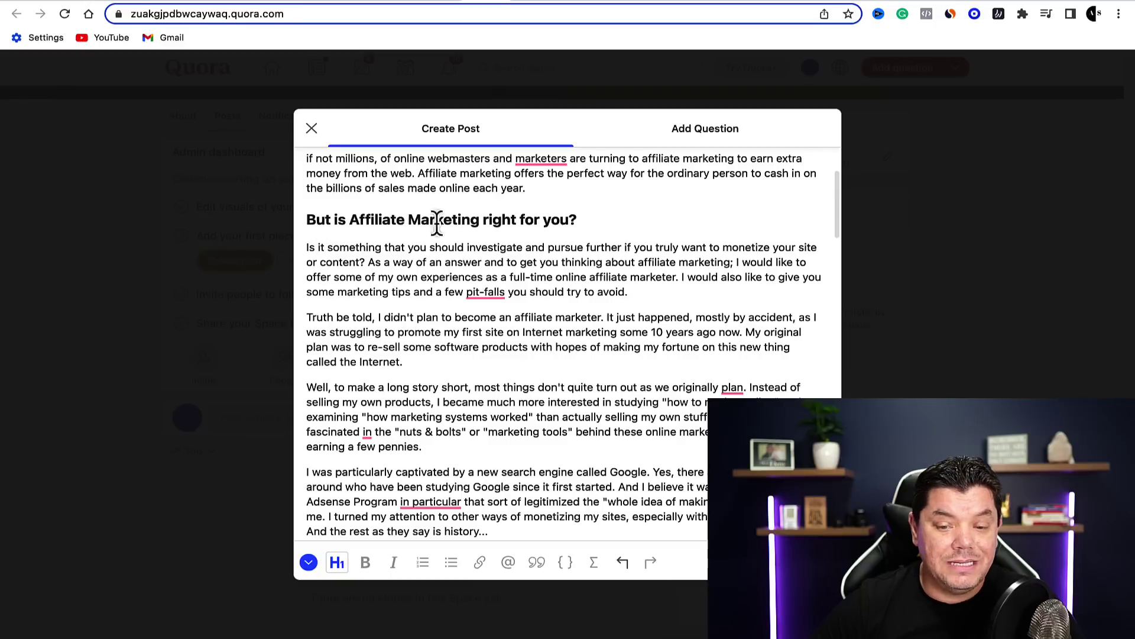
click(602, 218)
key(Return)
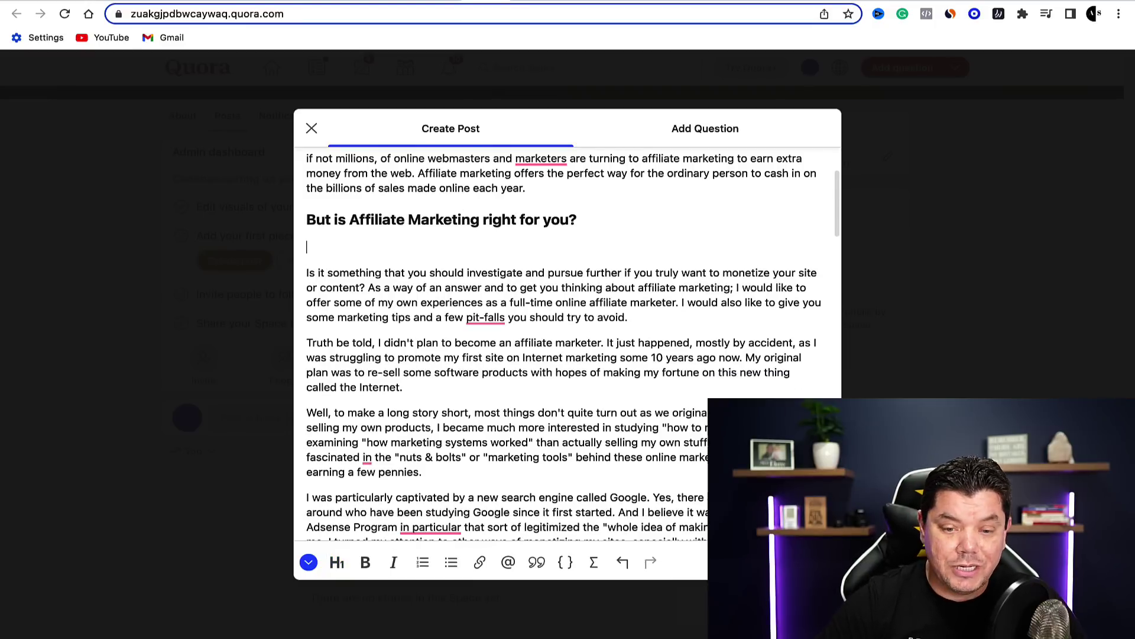
key(Return)
key(BackSpace)
right_click(315, 247)
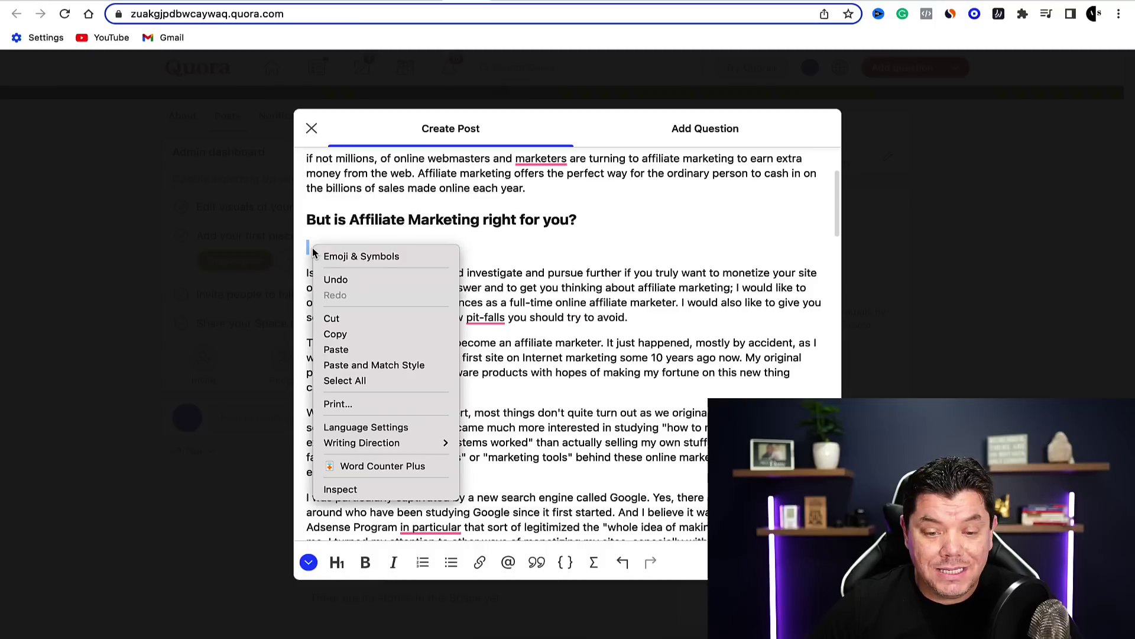
click(349, 348)
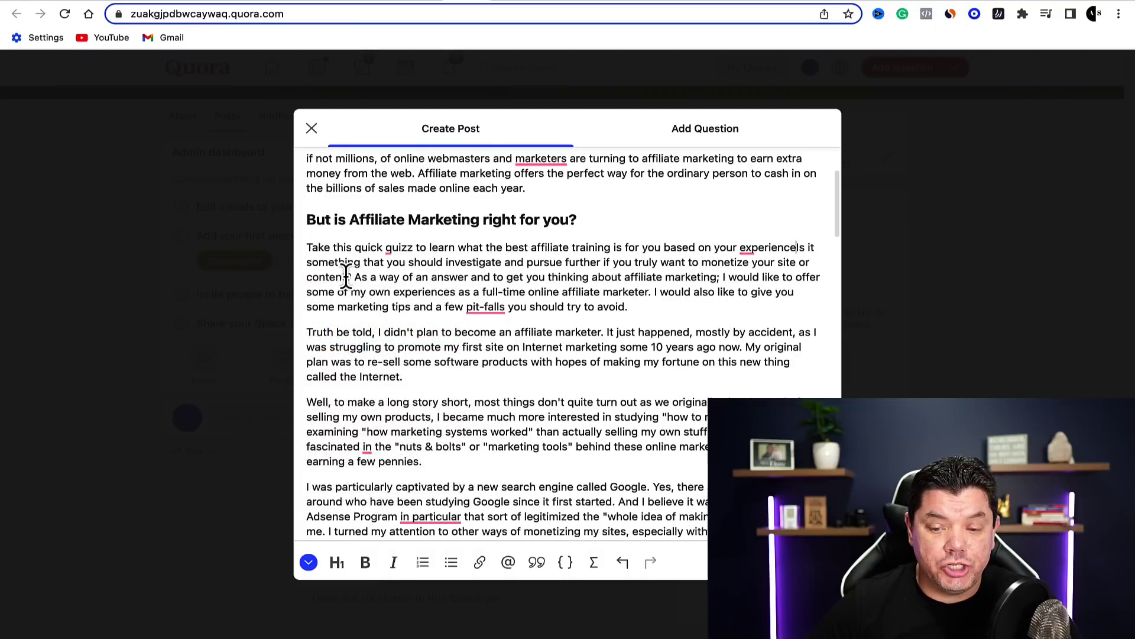
key(Return)
key(Return)
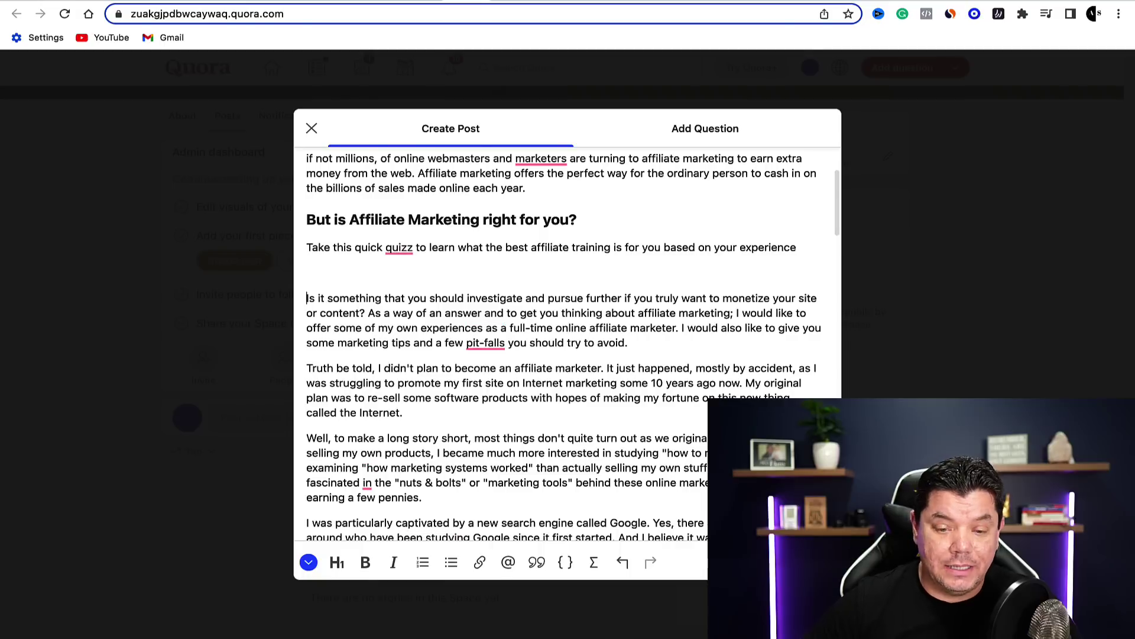
key(BackSpace)
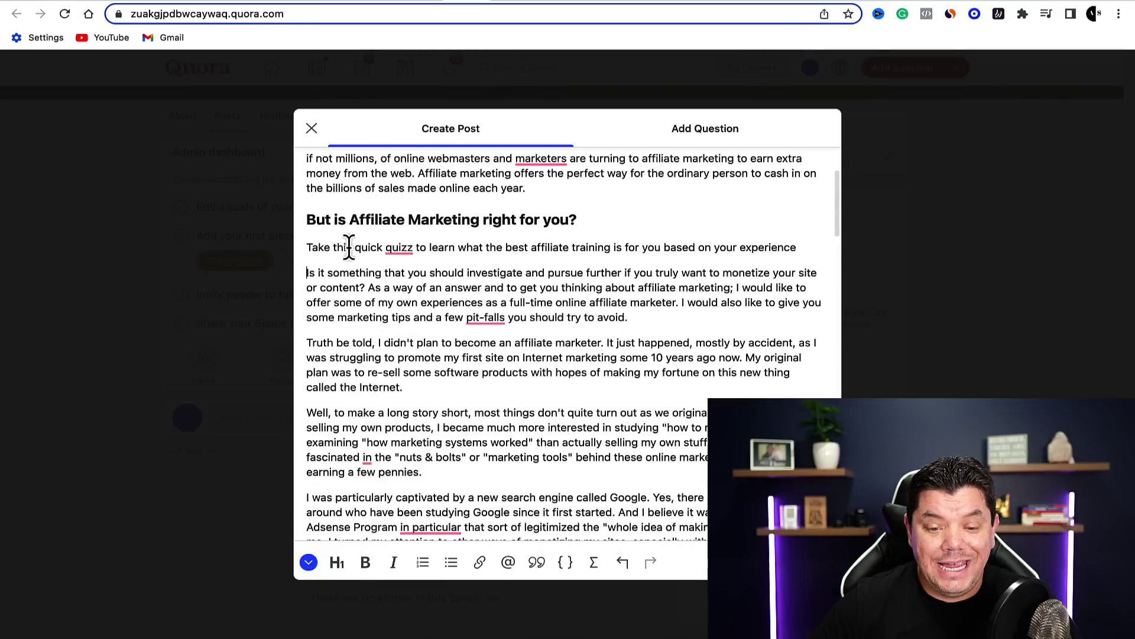
- Correct "quizz" to "quiz" in the invitation line and make the whole line bold and italic
mouse_move(402, 251)
click(407, 278)
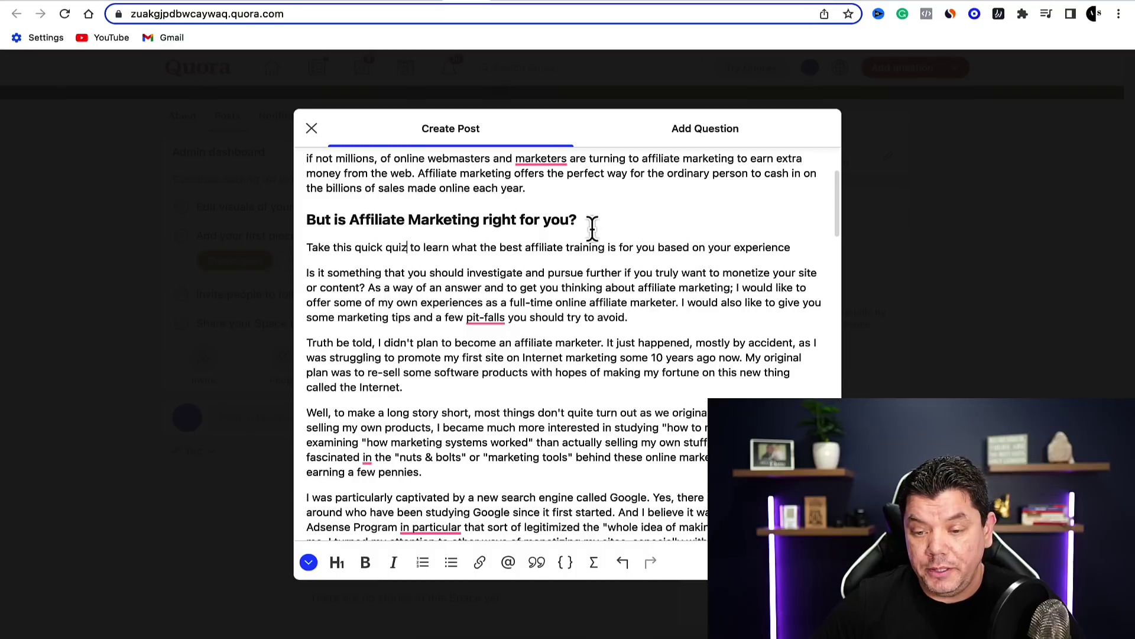
drag(801, 249, 318, 254)
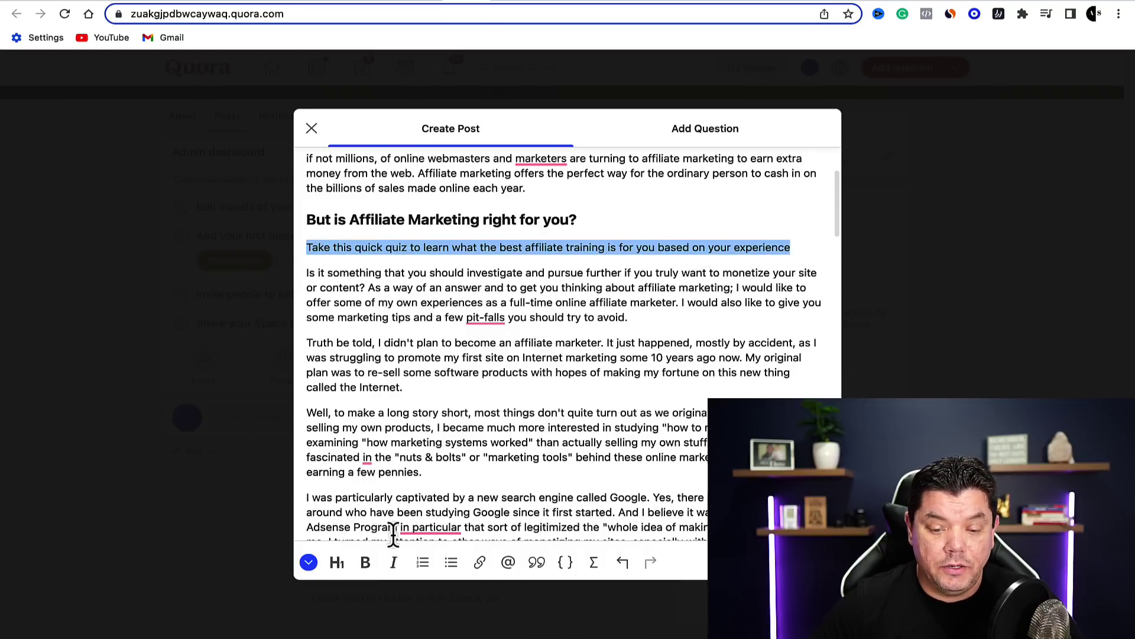
click(366, 562)
click(394, 565)
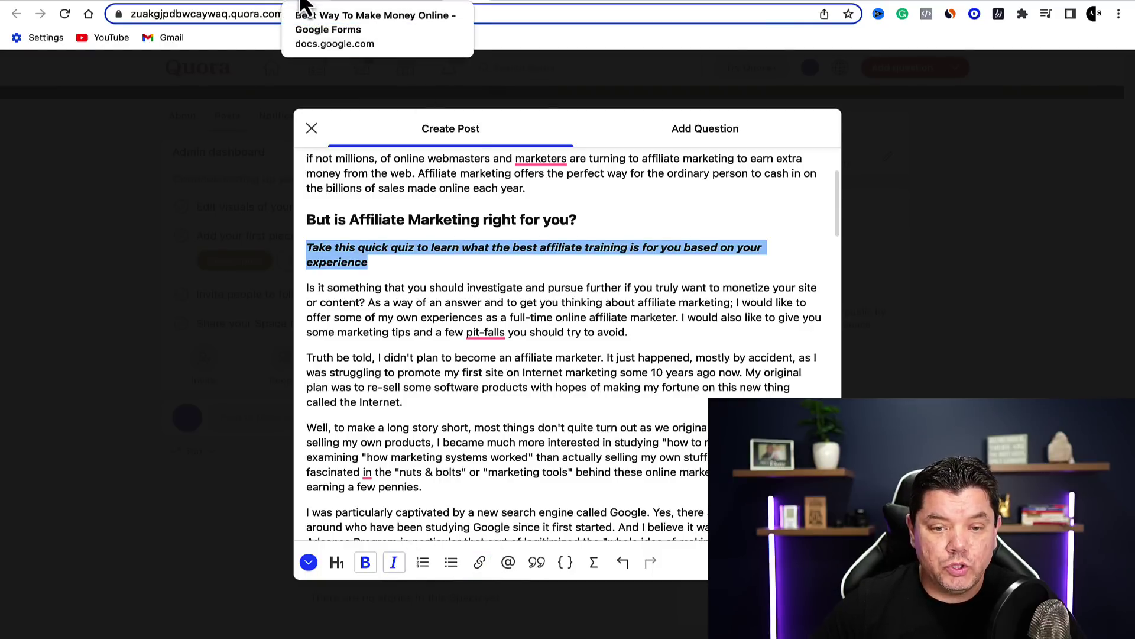
- Copy the shortened share link from the Google Form and apply it as a hyperlink to the quiz invitation line in the Quora draft
click(302, 4)
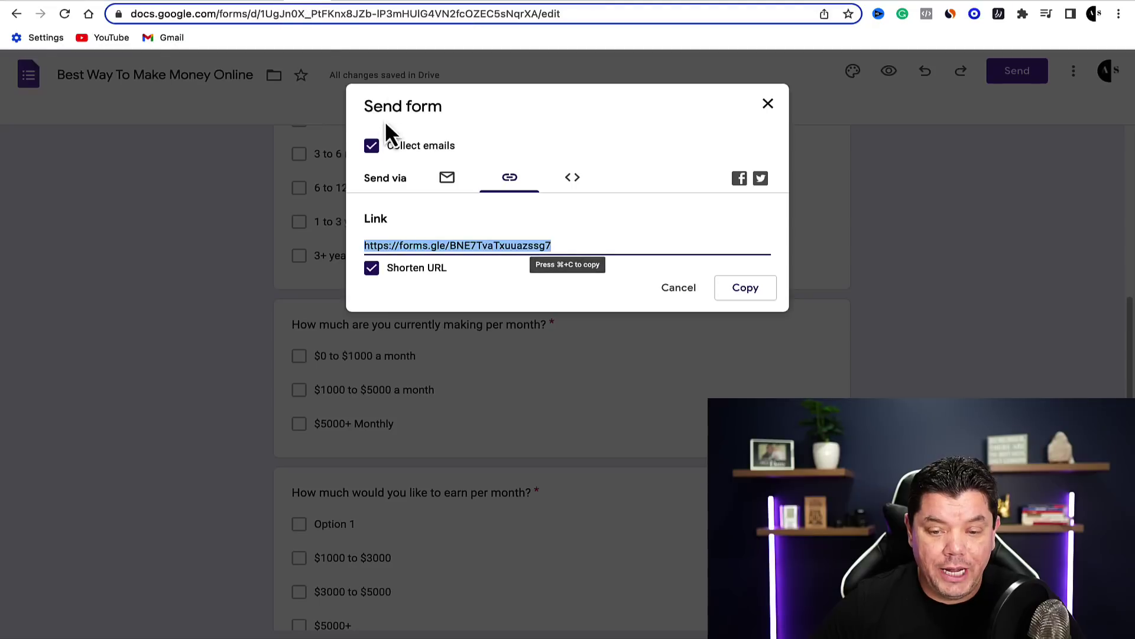
click(730, 292)
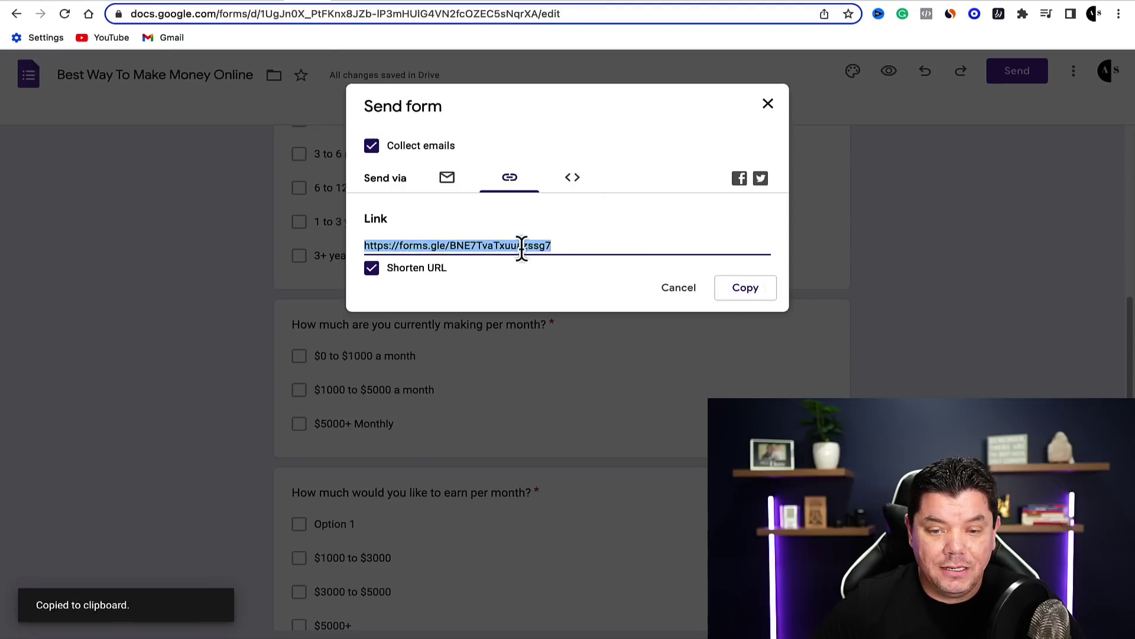
click(498, 3)
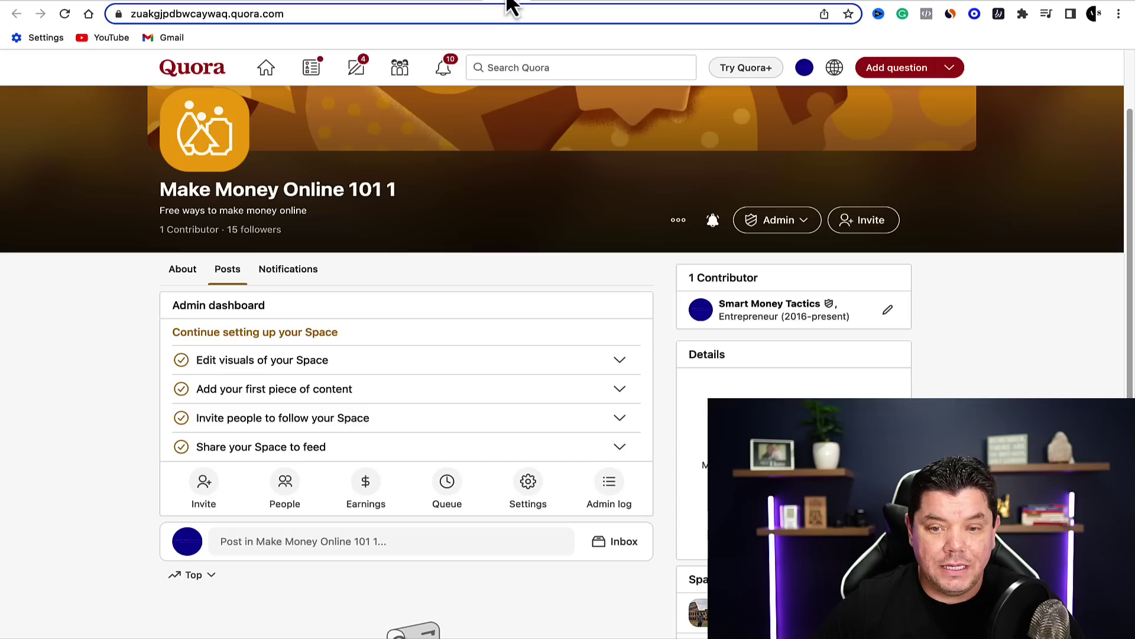
click(470, 5)
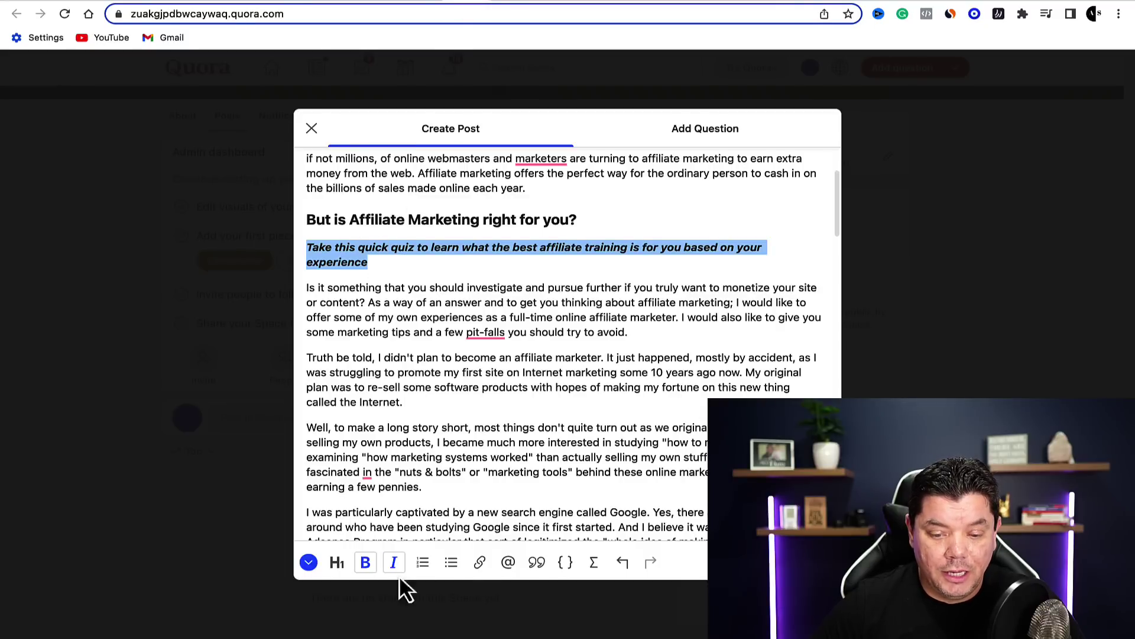
click(479, 565)
right_click(477, 563)
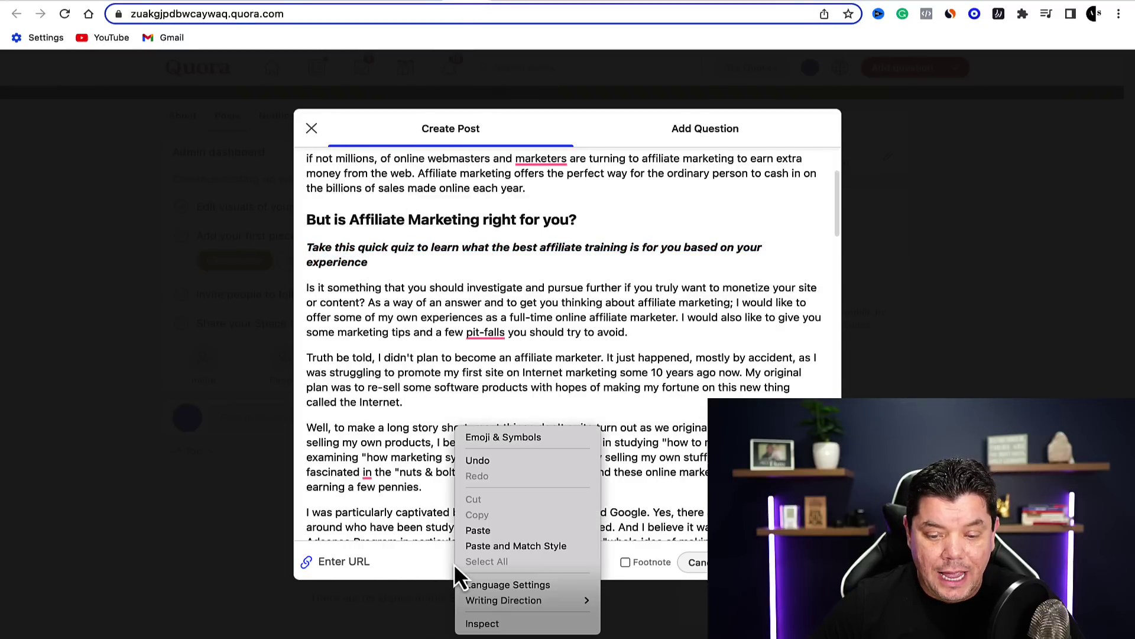
click(478, 530)
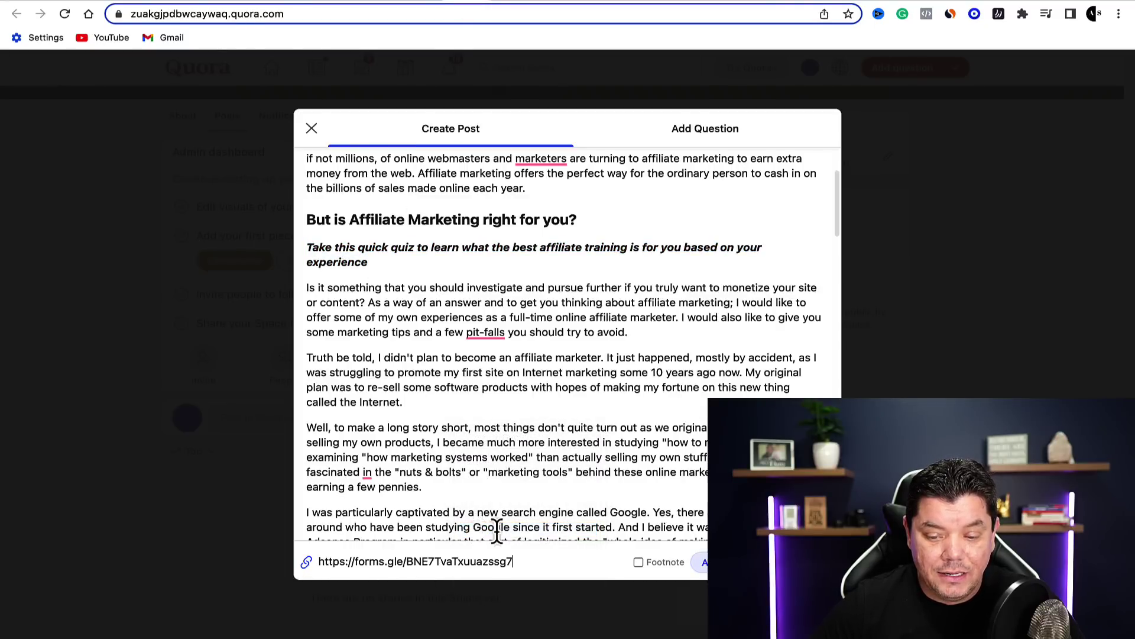
click(701, 564)
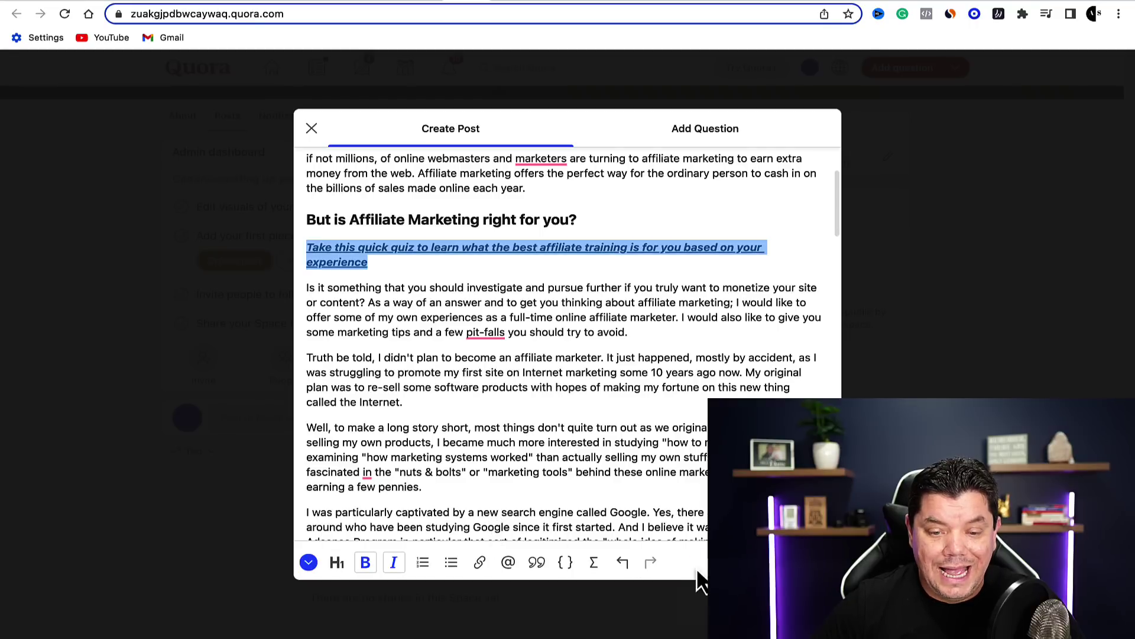
click(396, 278)
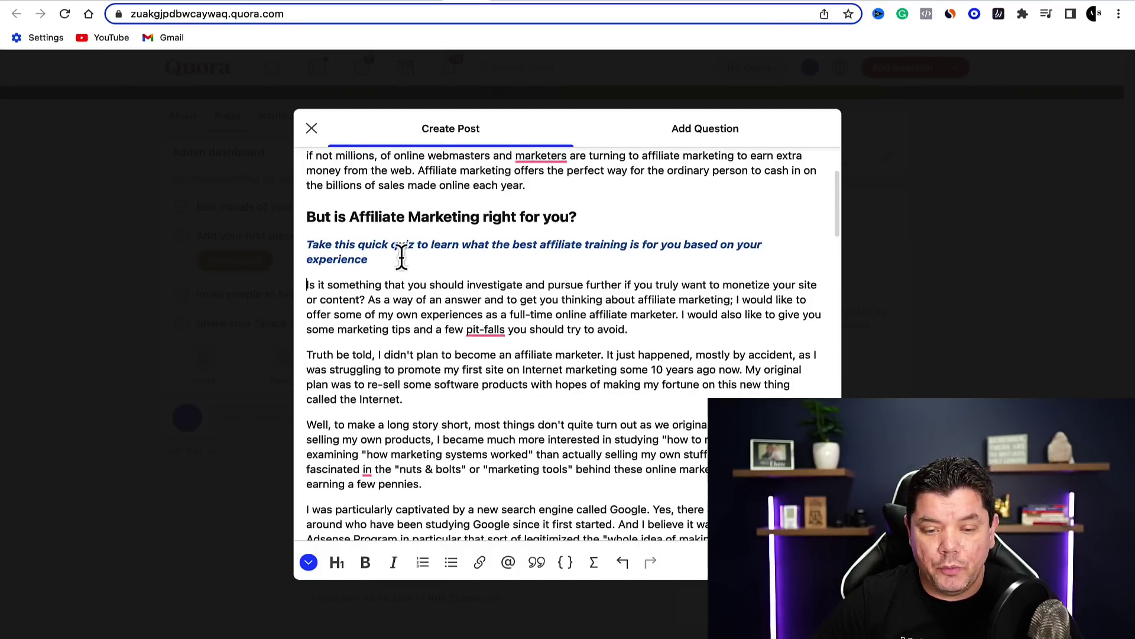
- Check the linked quiz line and the rest of the draft, and publish the post to the Space
drag(371, 262, 309, 249)
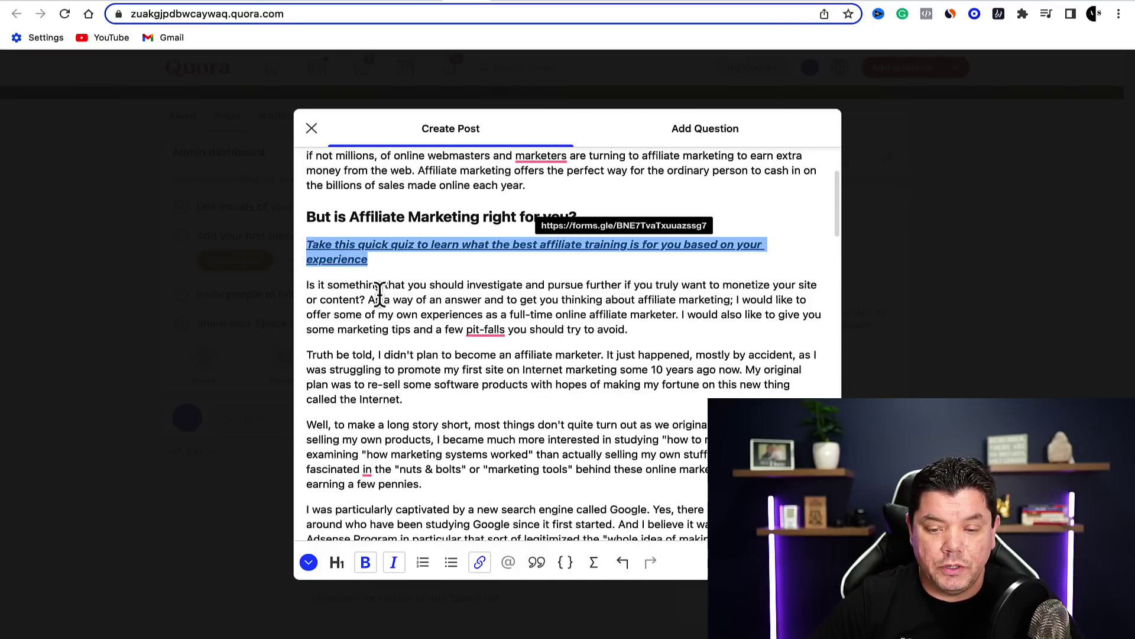
scroll(451, 362, down, 20)
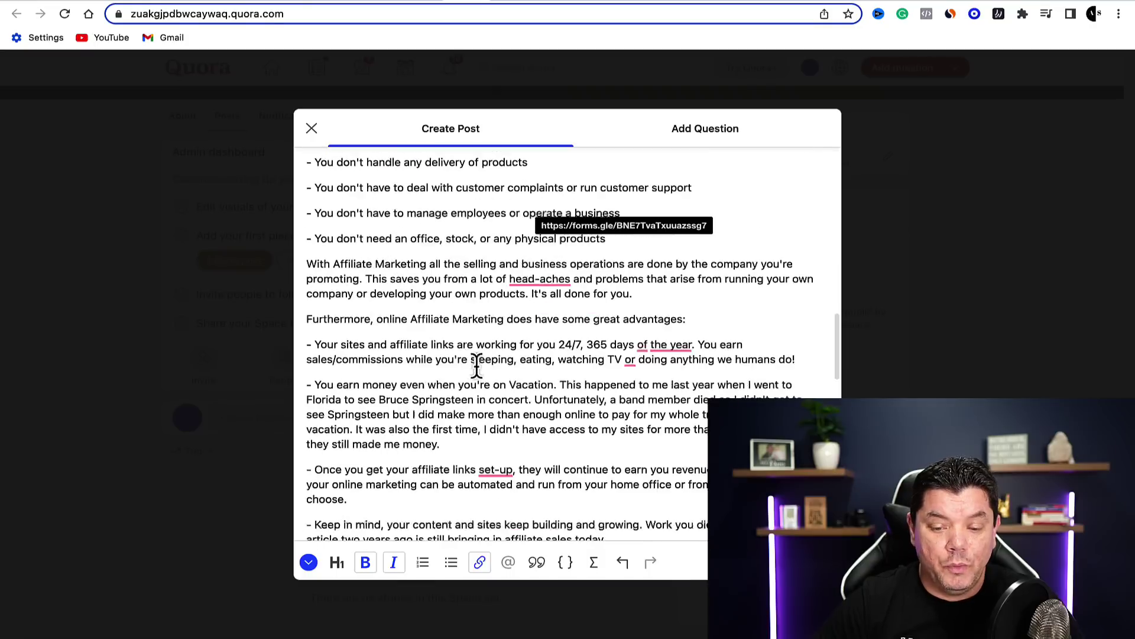
scroll(421, 356, down, 2)
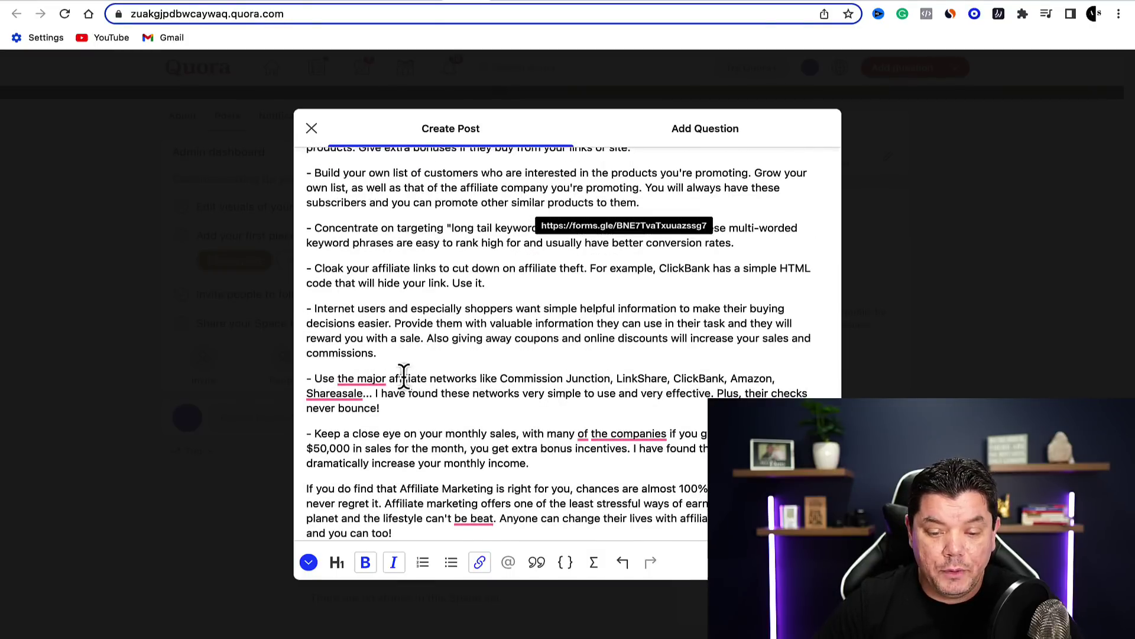
scroll(422, 414, up, 20)
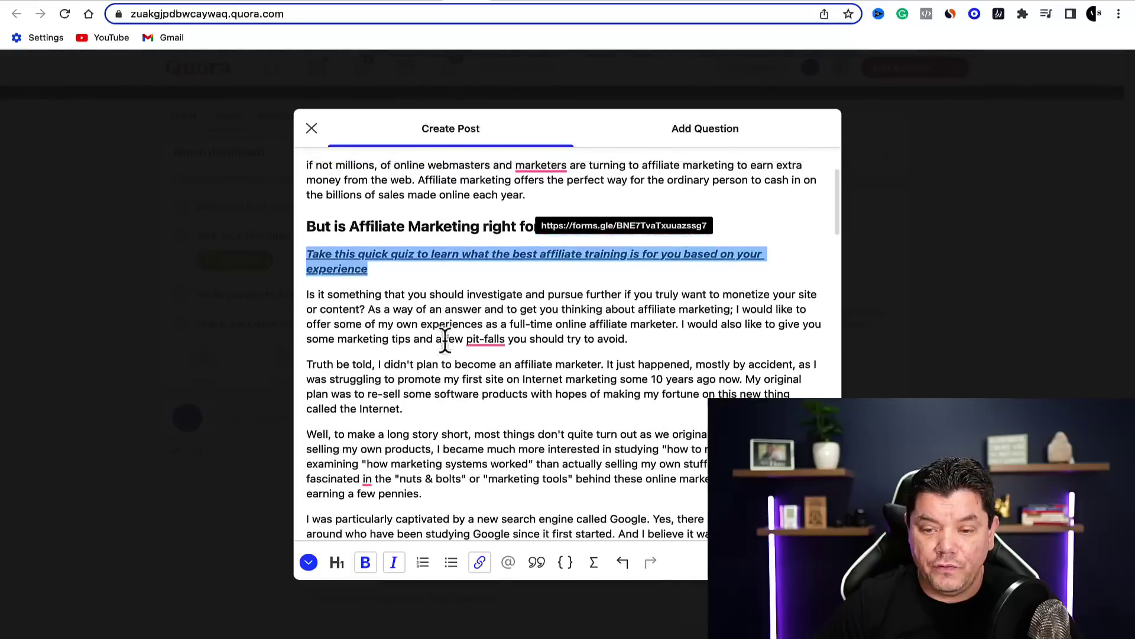
scroll(467, 332, down, 20)
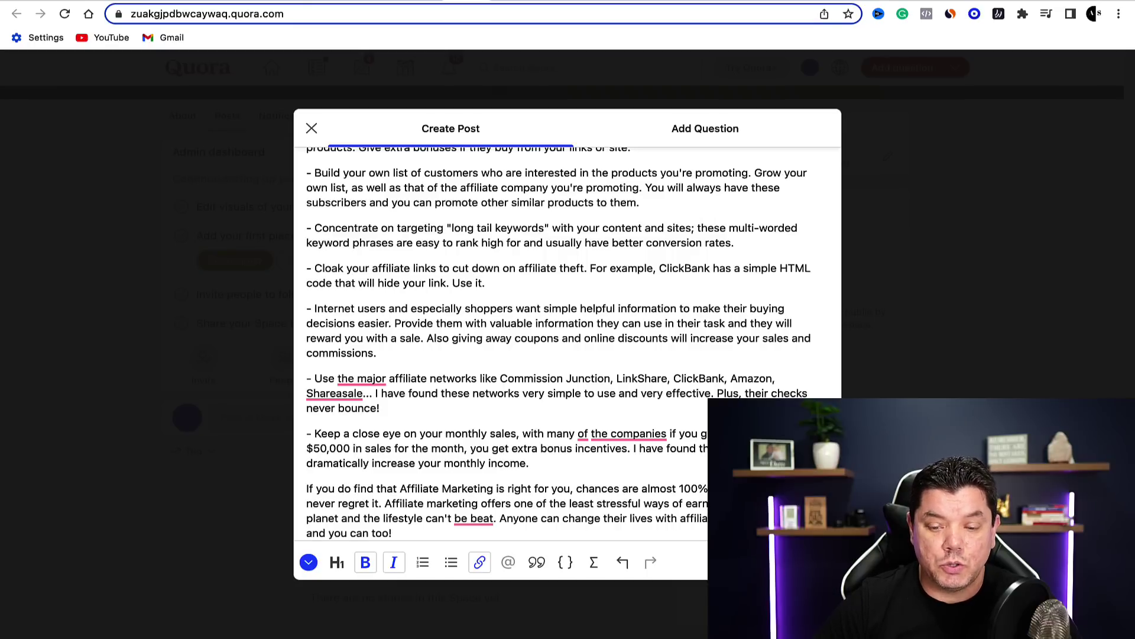
click(815, 562)
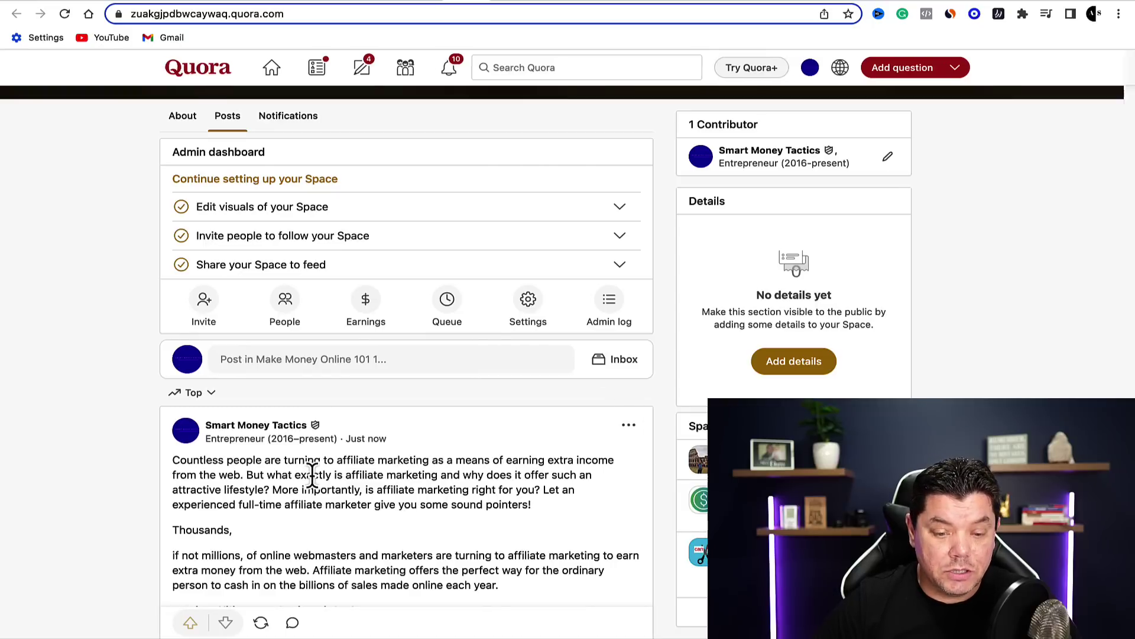
- Look through the Space's options for inviting followers and close the invitation dialog
click(203, 301)
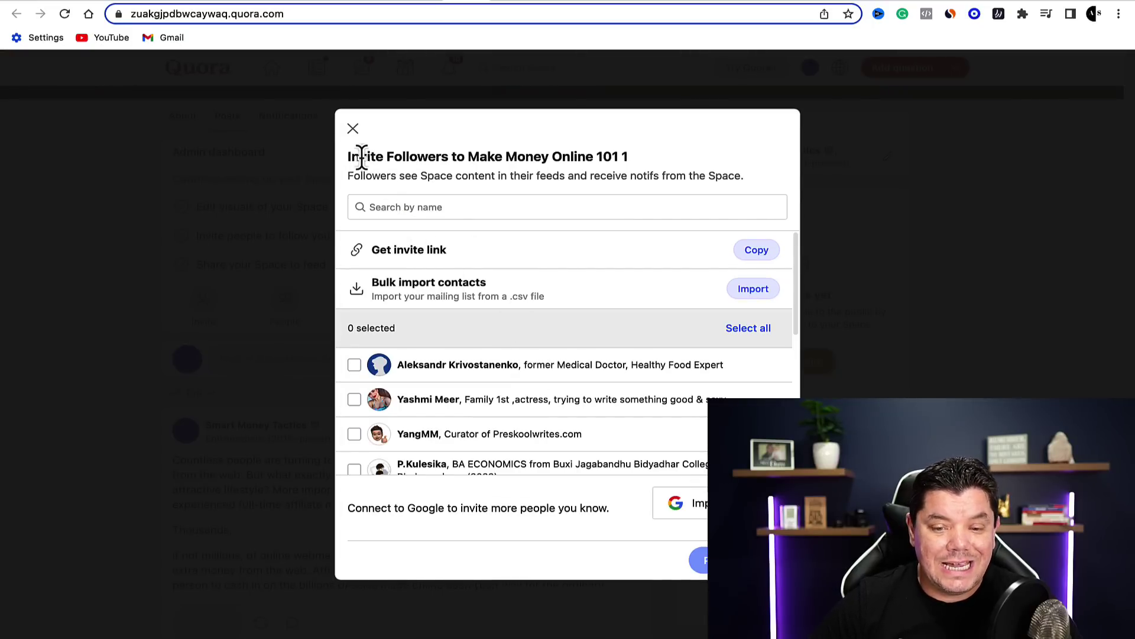
scroll(418, 365, down, 1)
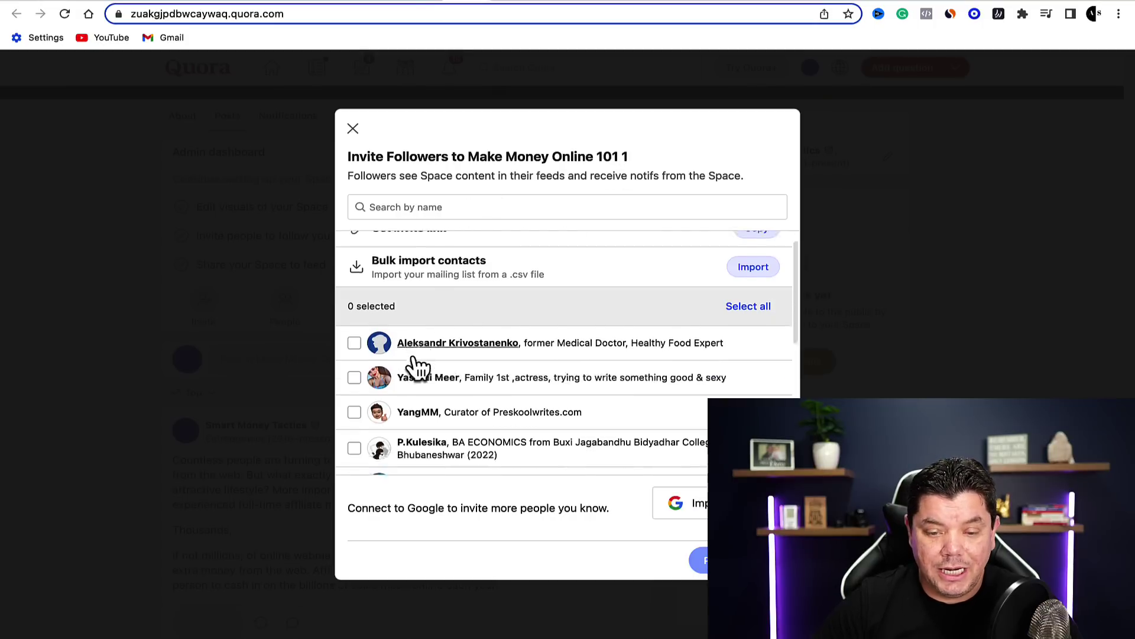
scroll(415, 332, up, 1)
click(353, 129)
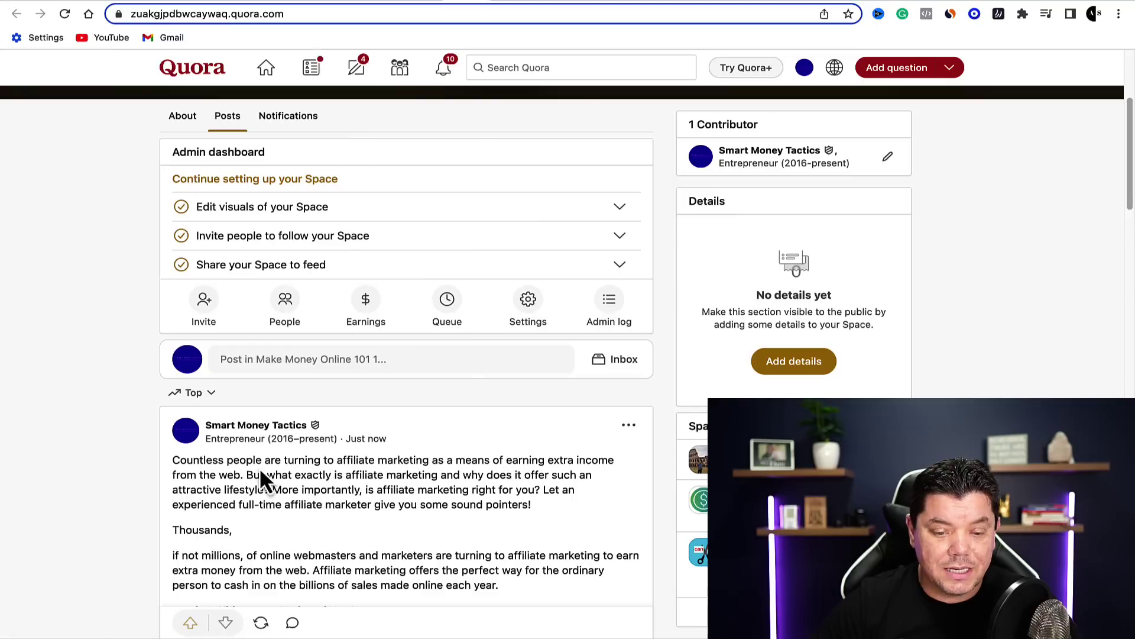
- Read through the published post in the Space and return to its quiz link
scroll(267, 449, down, 4)
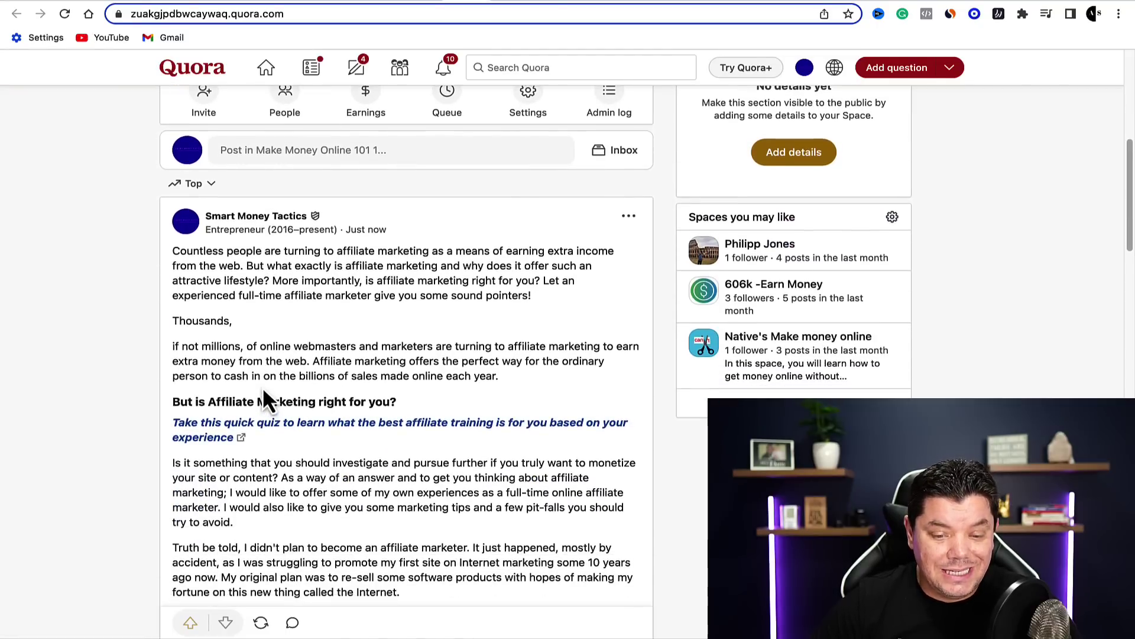
scroll(264, 393, down, 20)
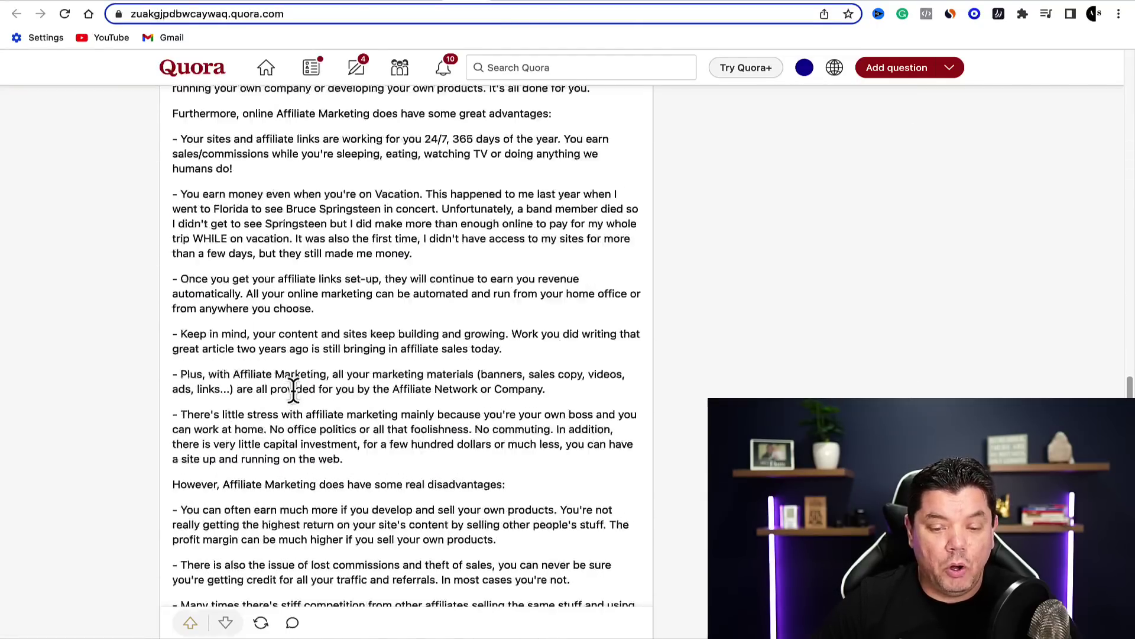
scroll(293, 389, down, 13)
scroll(302, 396, up, 12)
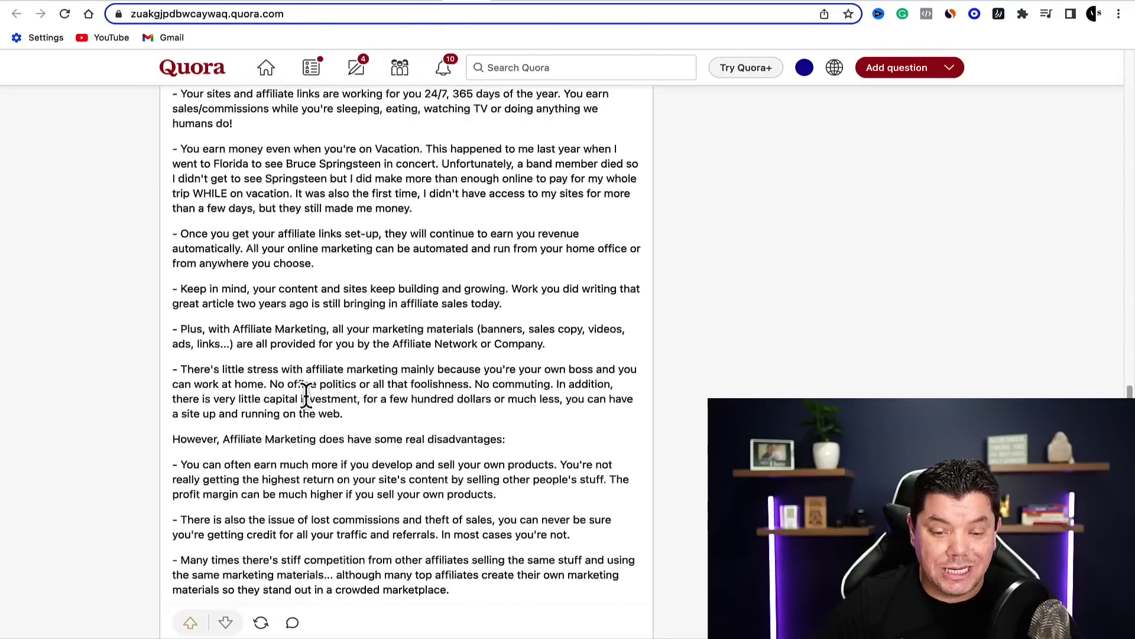
scroll(307, 393, up, 20)
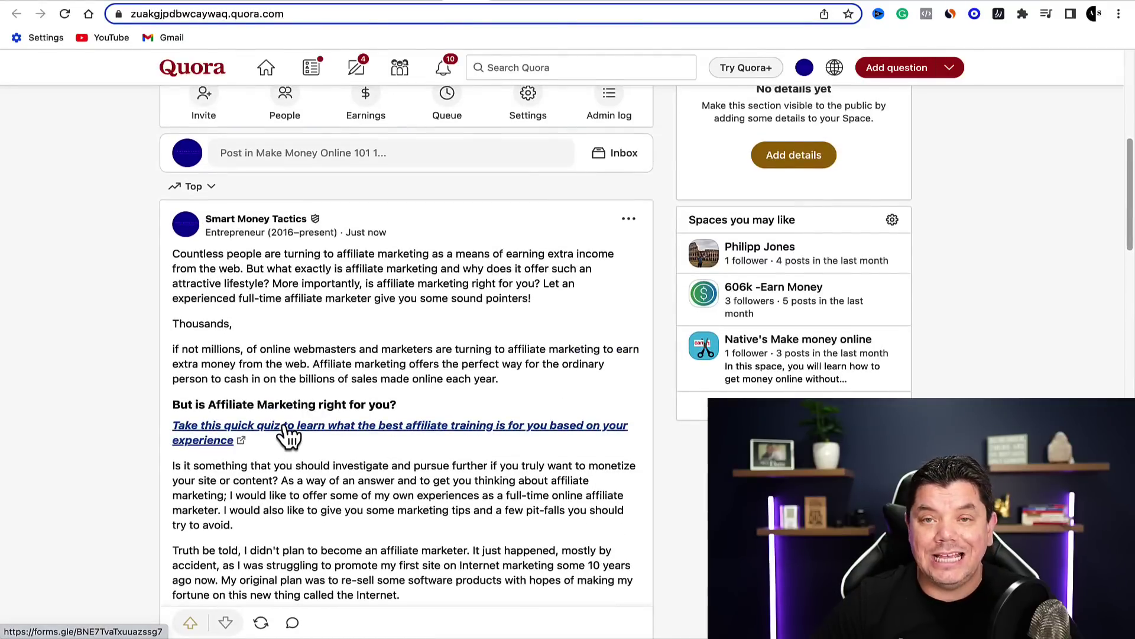
- Open the published post's quiz link, examine the survey's questions, and return to the form editor
click(290, 437)
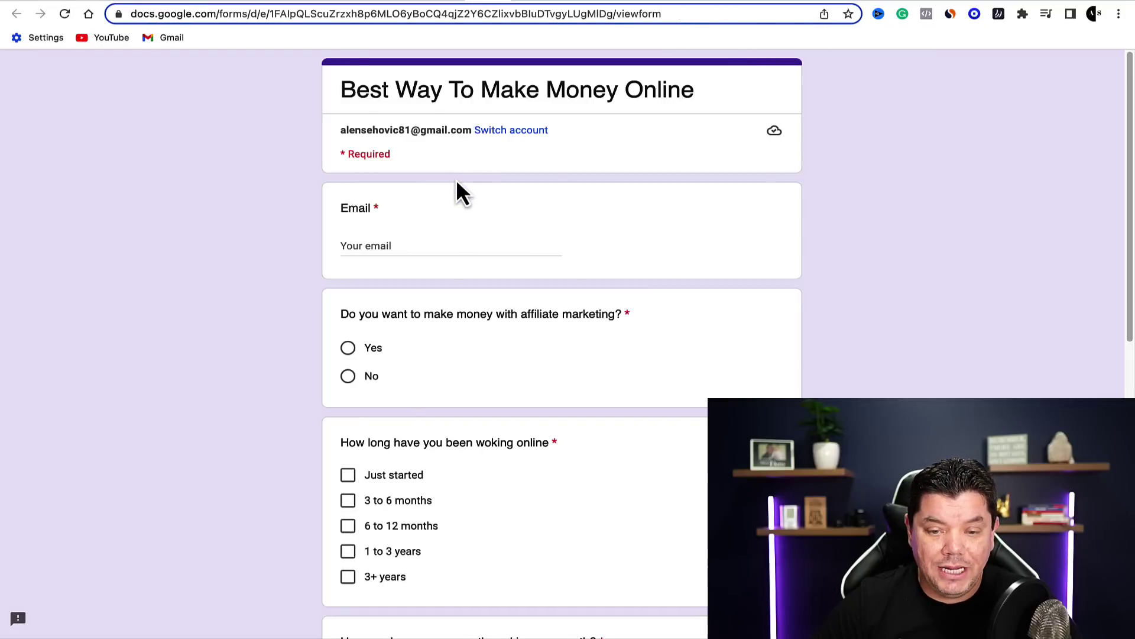
scroll(456, 180, down, 10)
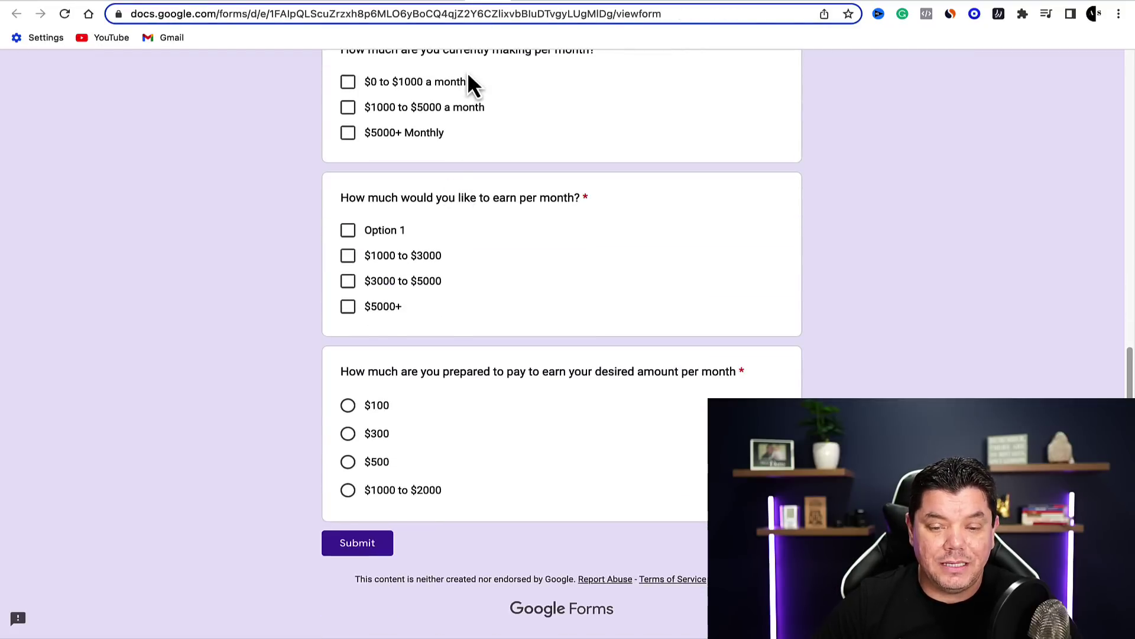
key(alt+Left)
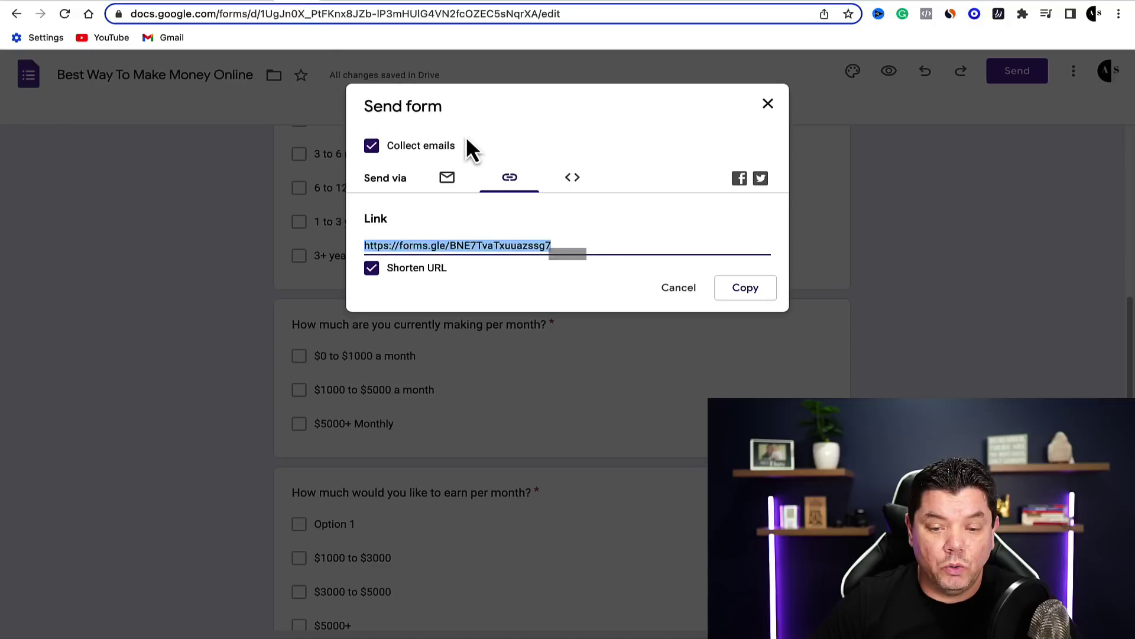
- Close the form's sending dialog and open the survey's collected responses
click(674, 285)
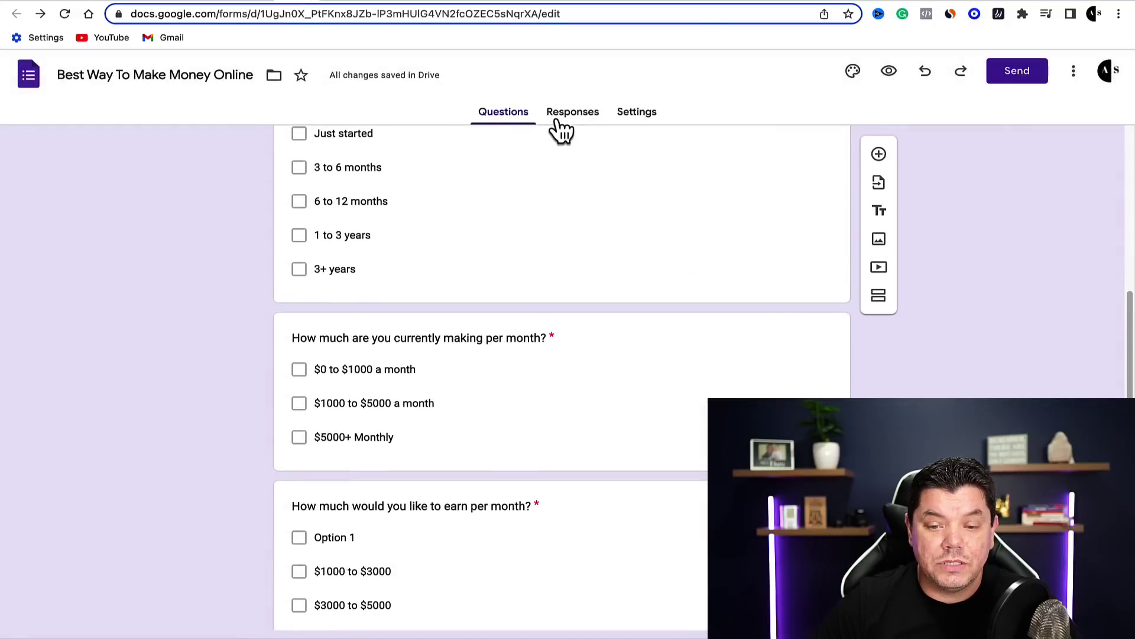
click(573, 116)
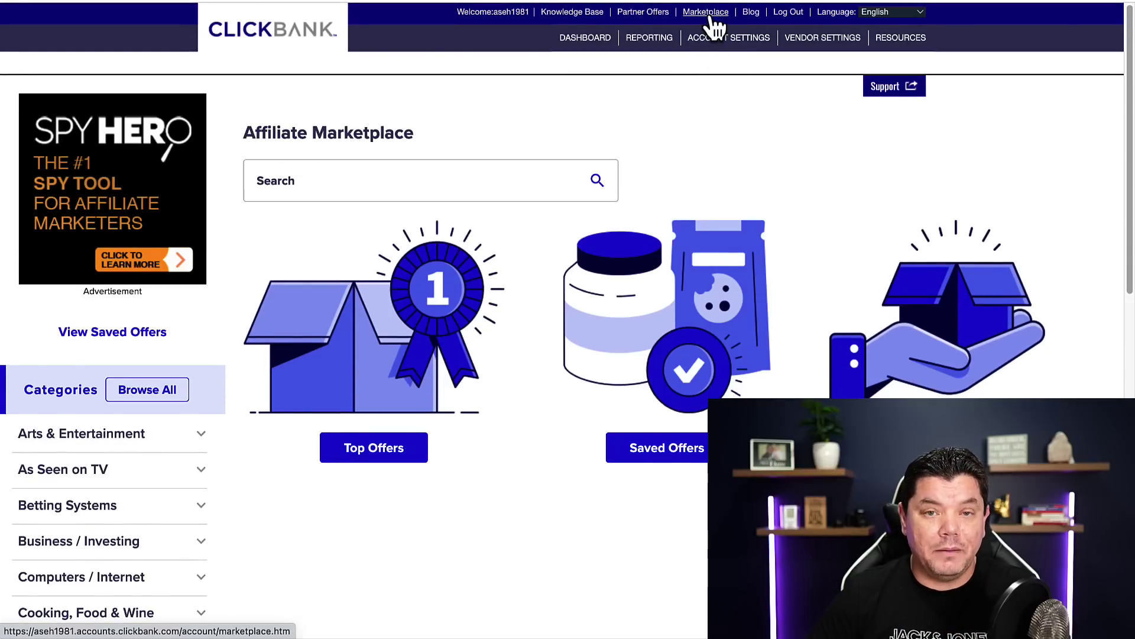
- Switch to the ClickBank affiliate marketplace and list the offers in the E-Business & E-Marketing category
scroll(89, 390, down, 5)
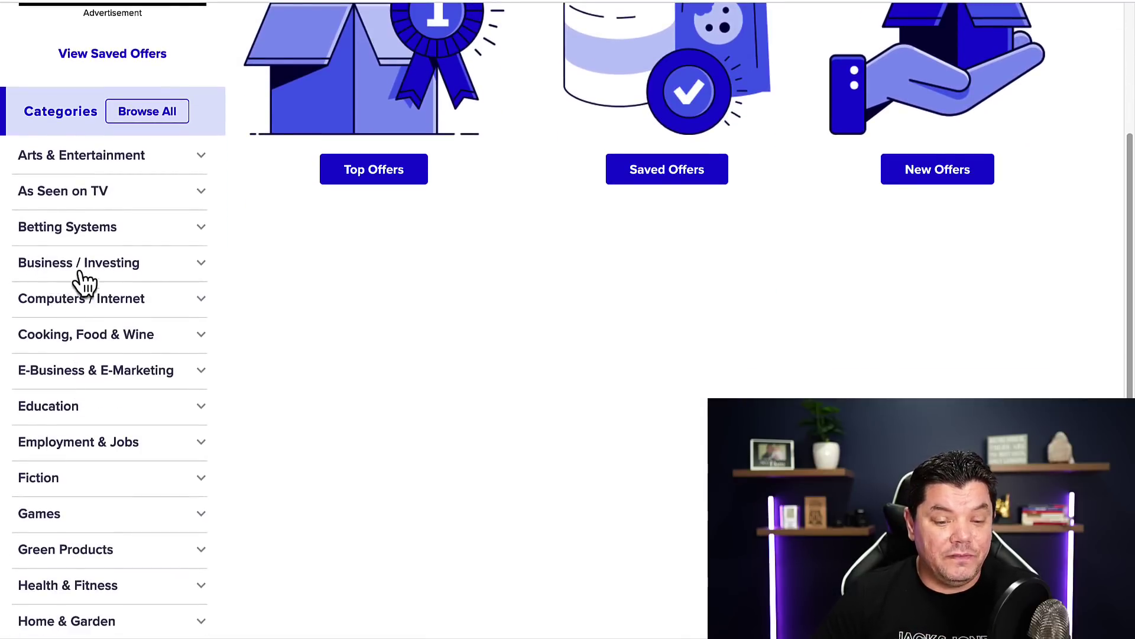
scroll(76, 281, down, 1)
scroll(66, 329, down, 1)
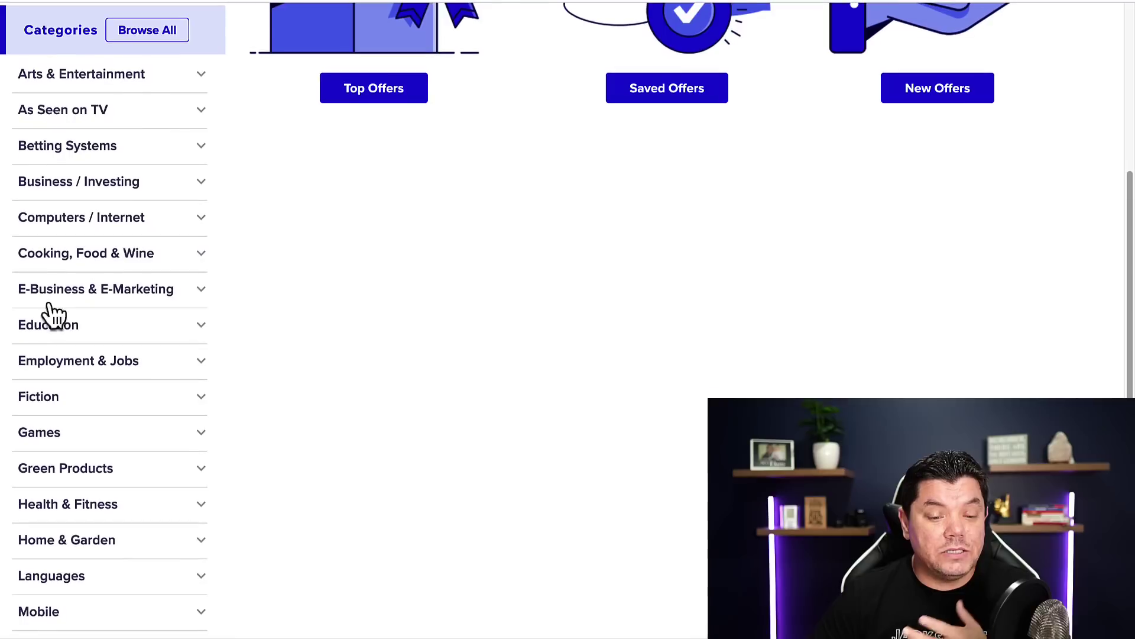
click(83, 291)
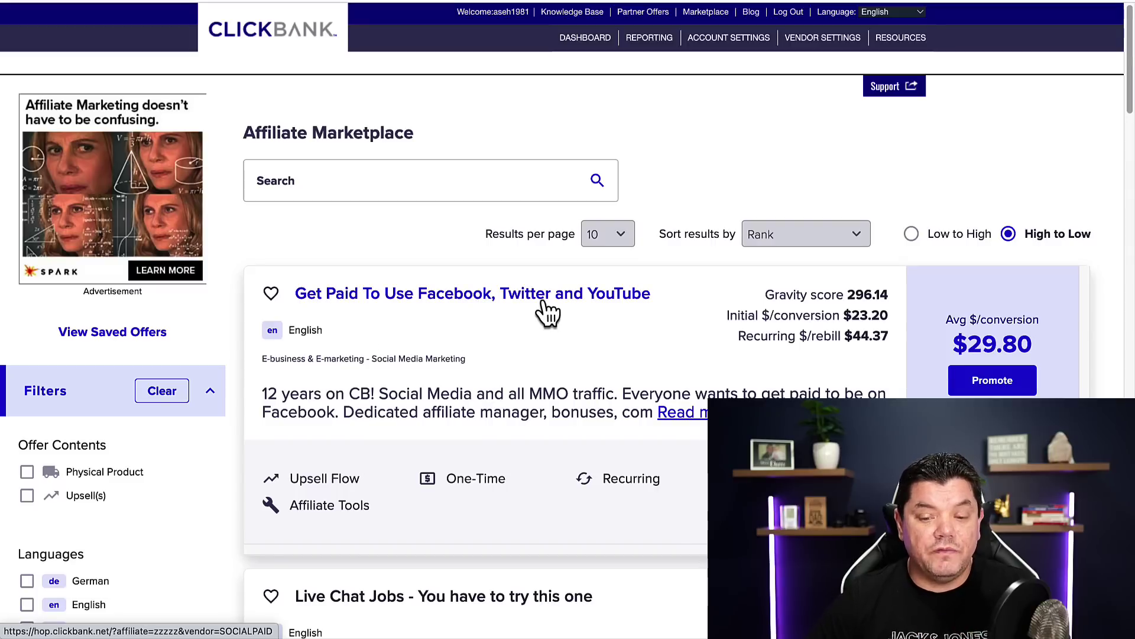
- Look through the E-Business & E-Marketing offers, comparing their descriptions, gravity scores and average earnings per conversion
scroll(847, 284, down, 3)
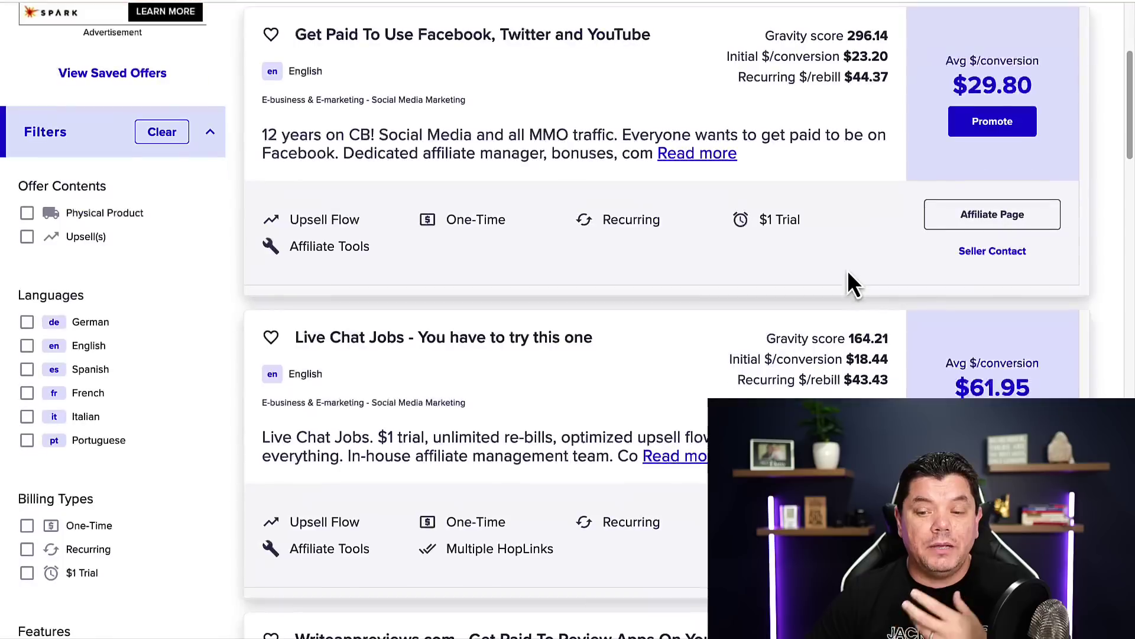
scroll(959, 204, up, 1)
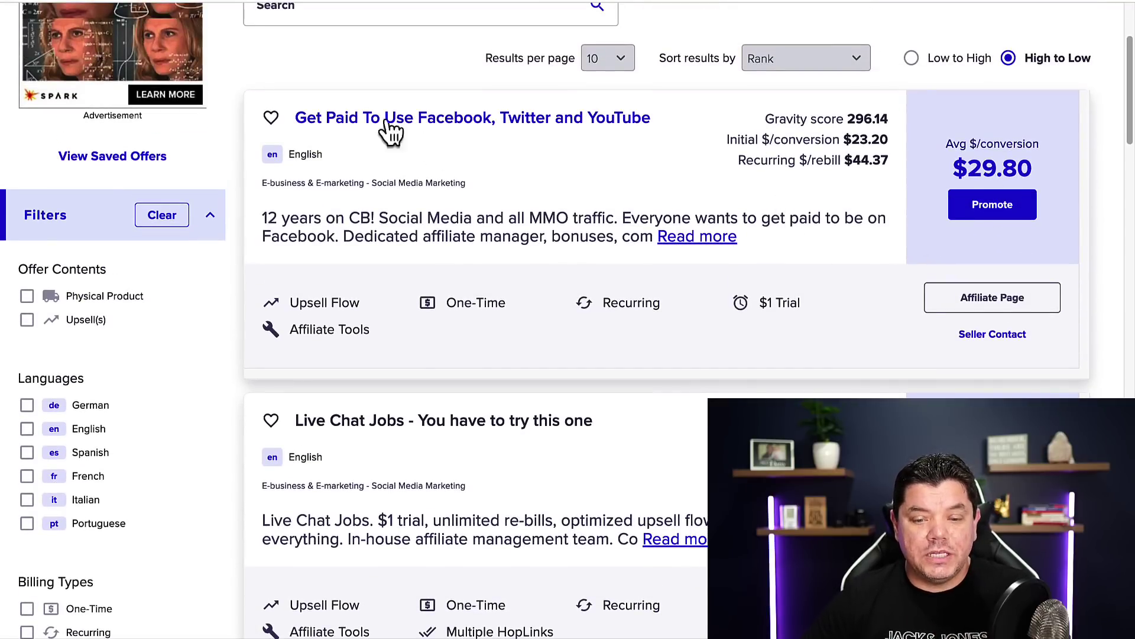
scroll(414, 155, down, 9)
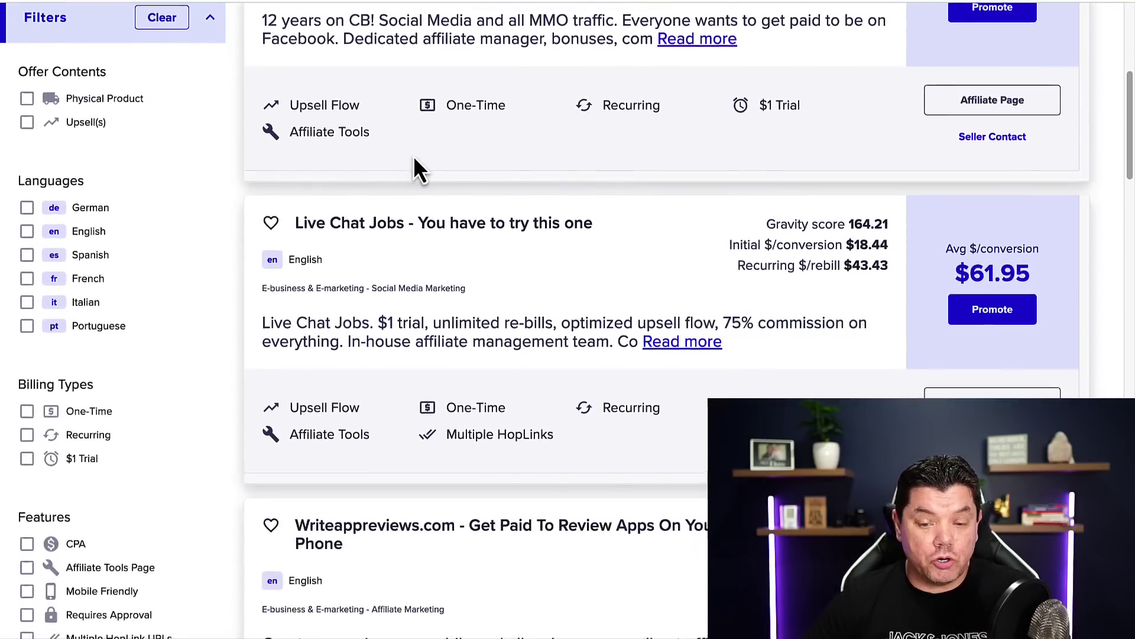
scroll(413, 155, down, 2)
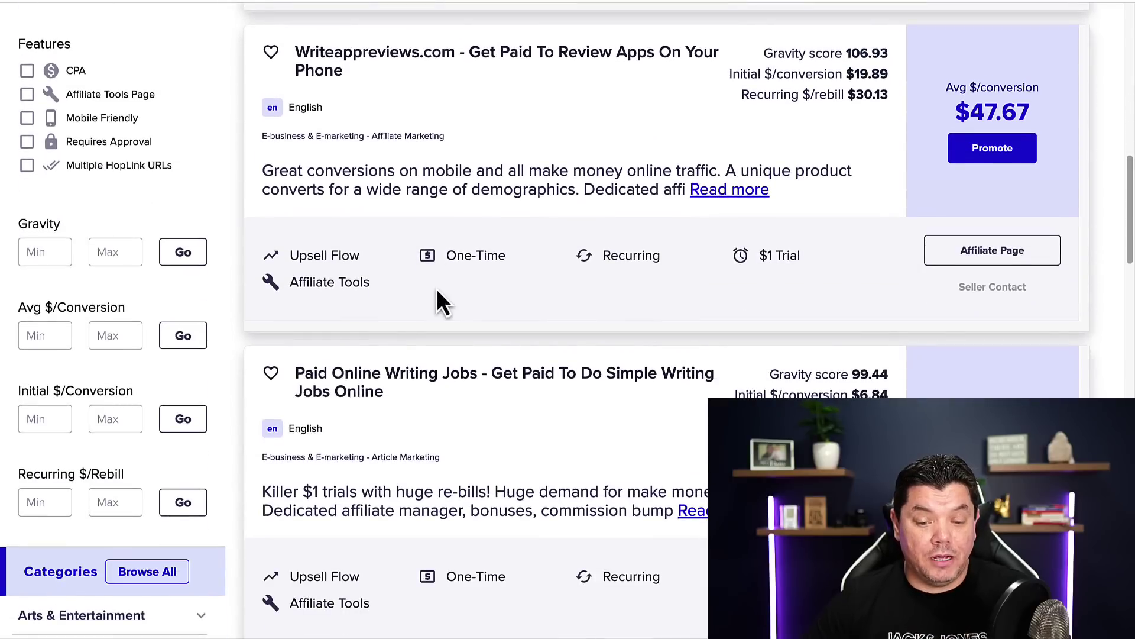
scroll(550, 388, down, 5)
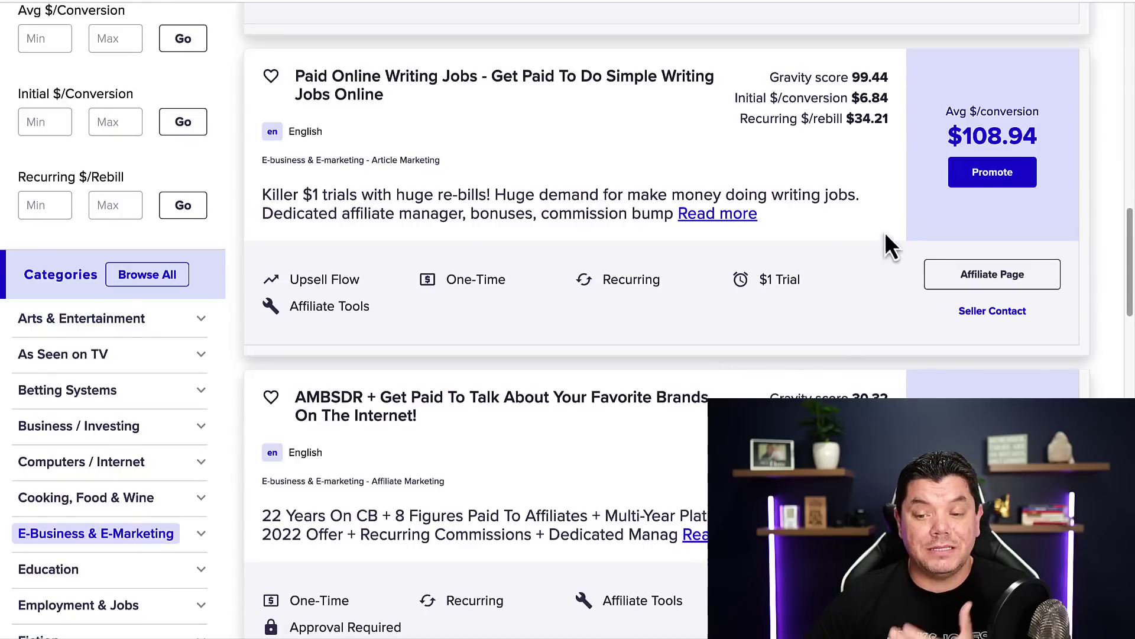